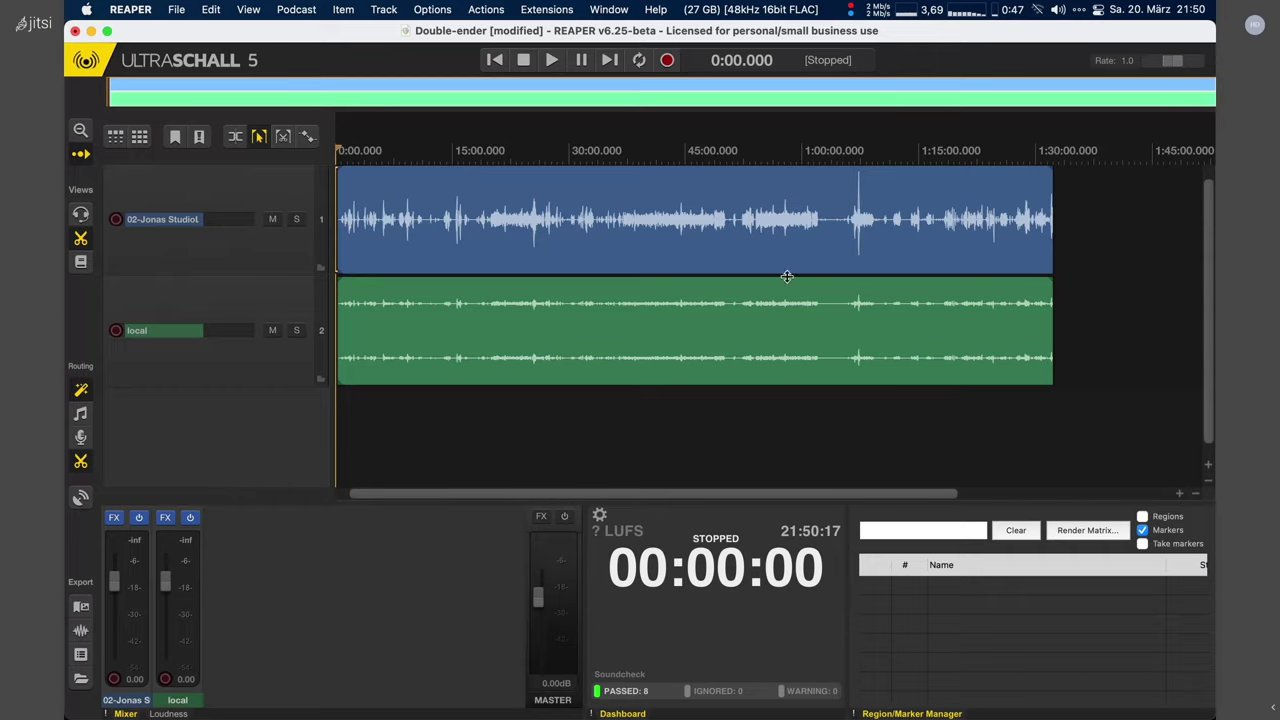
Step: Compare the waveforms of the two tracks along the whole recording, from the end back to the beginning, for timing differences
scroll(907, 262, "up", 6)
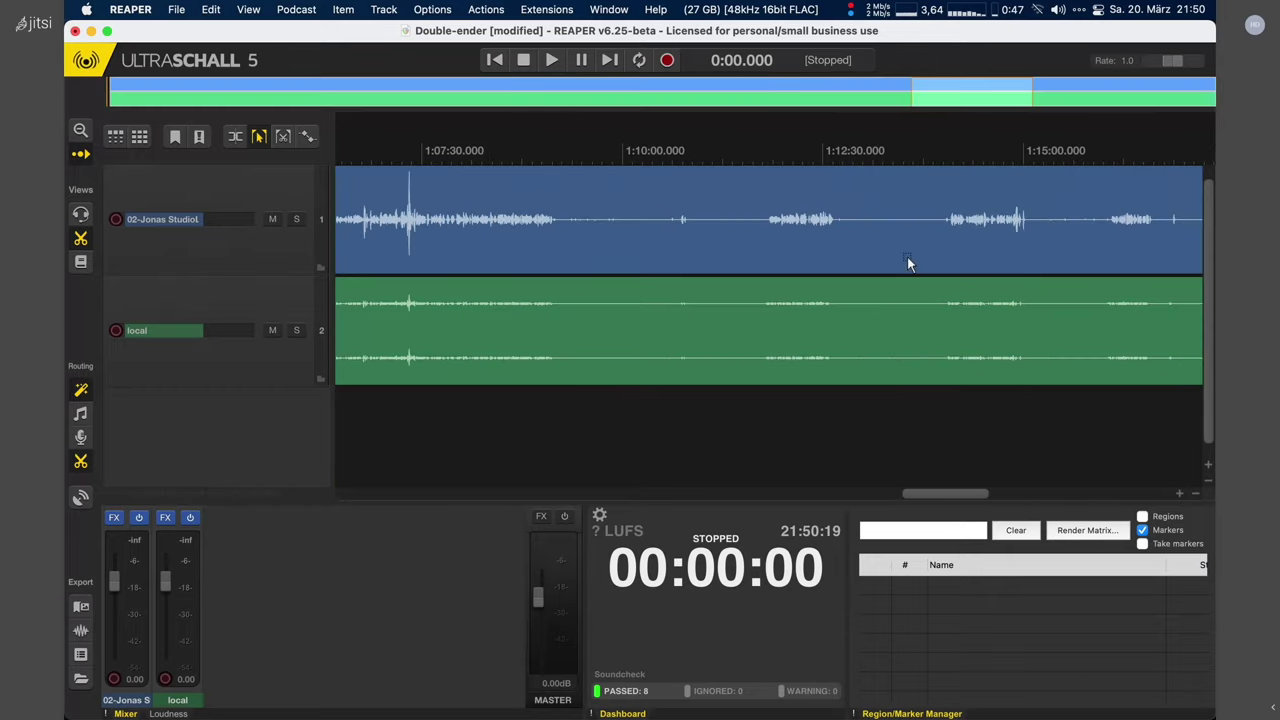
scroll(907, 262, "down", 8)
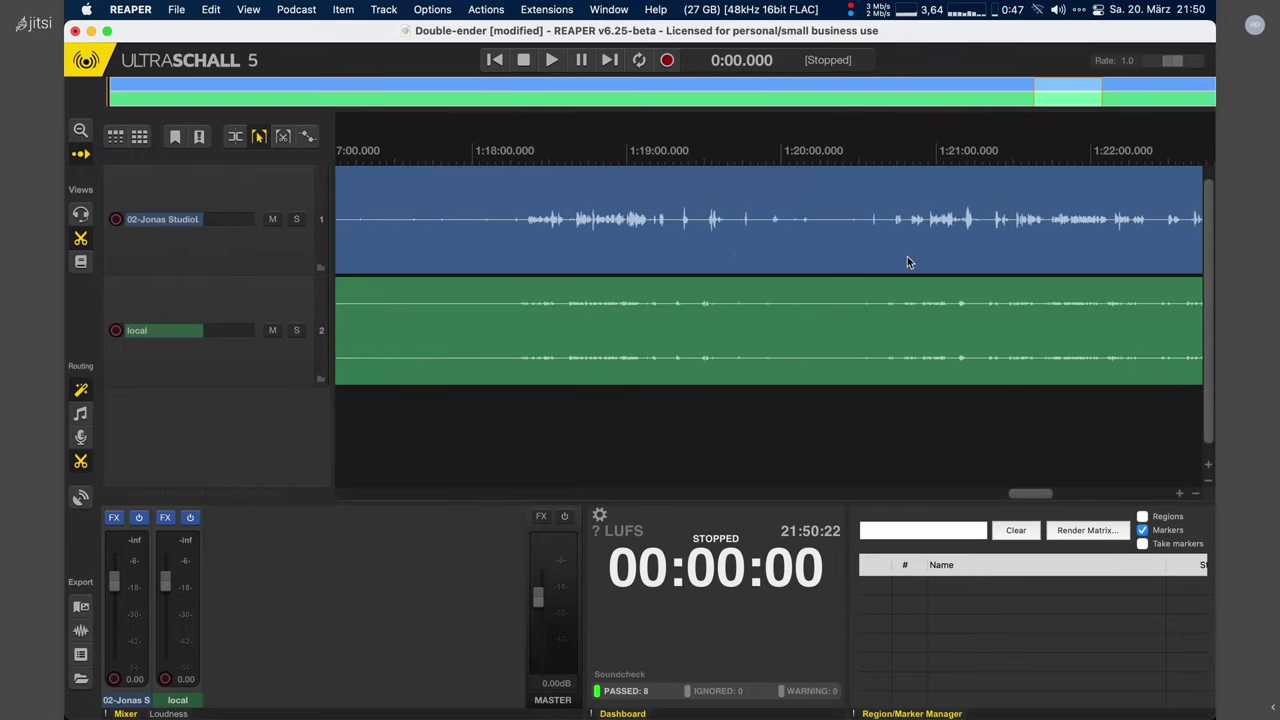
scroll(905, 263, "down", 3)
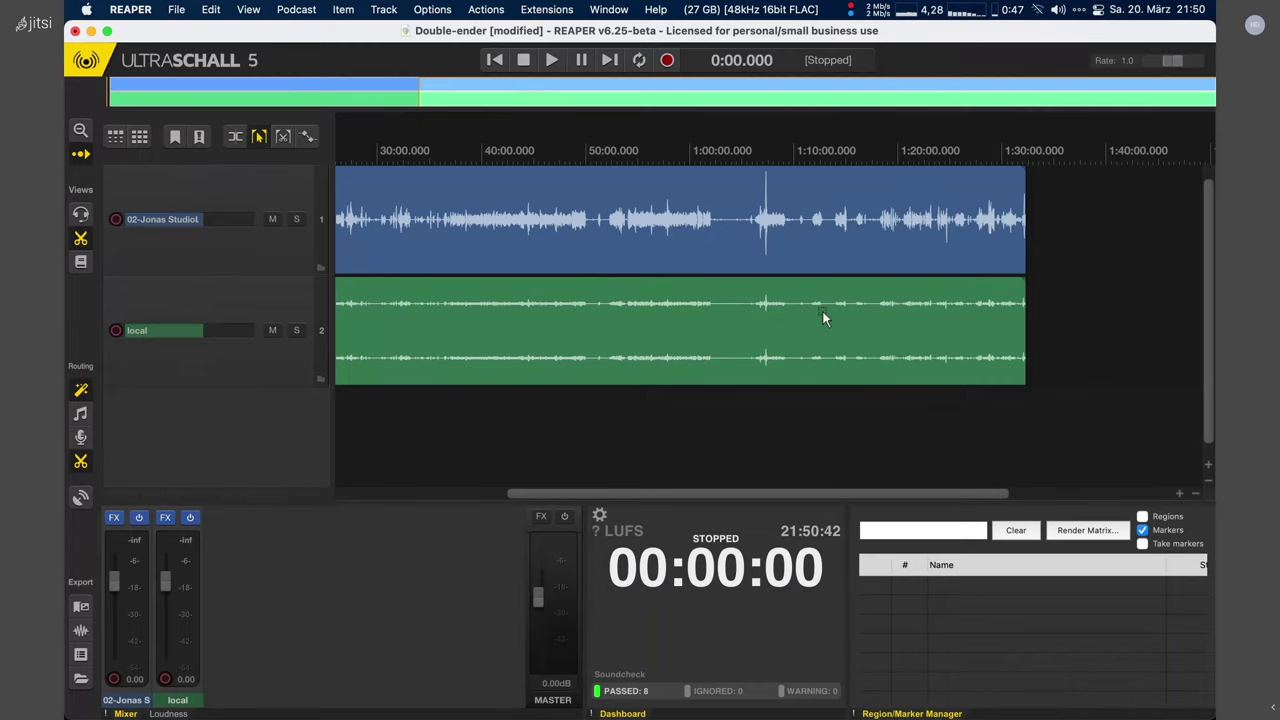
scroll(822, 312, "down", 2)
scroll(822, 312, "left", 3)
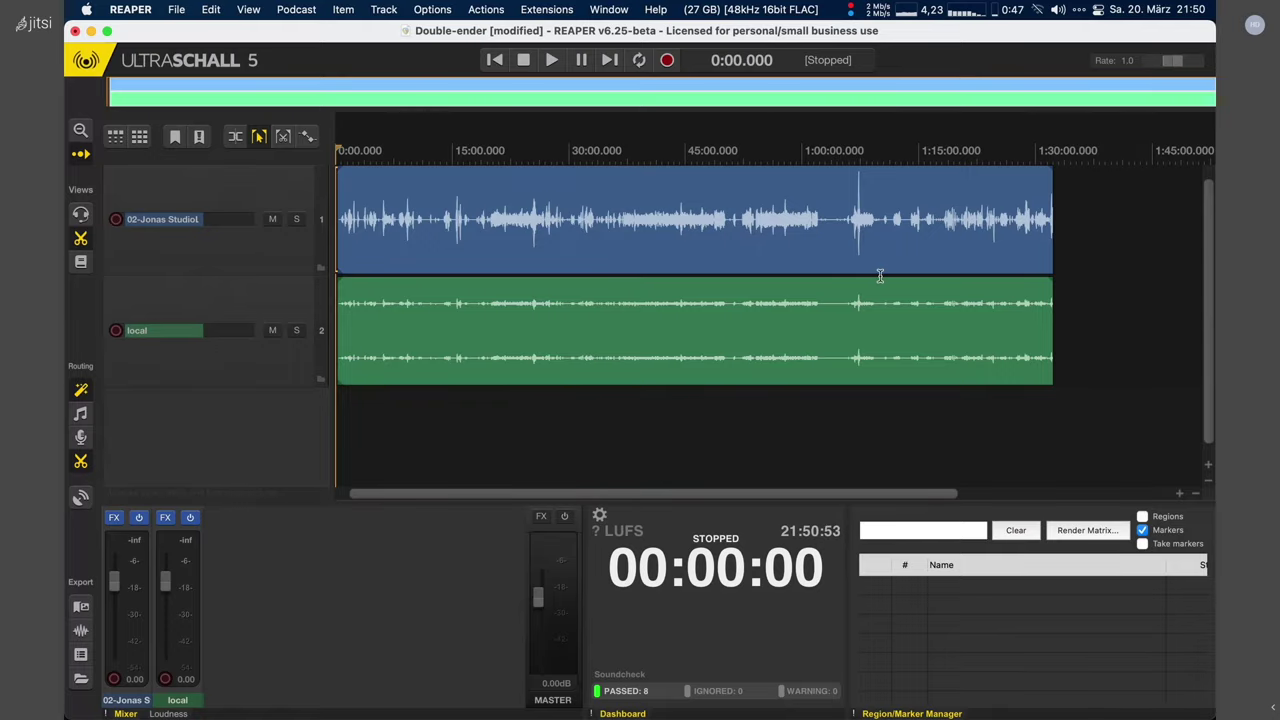
scroll(1014, 271, "up", 10)
scroll(1014, 271, "down", 4)
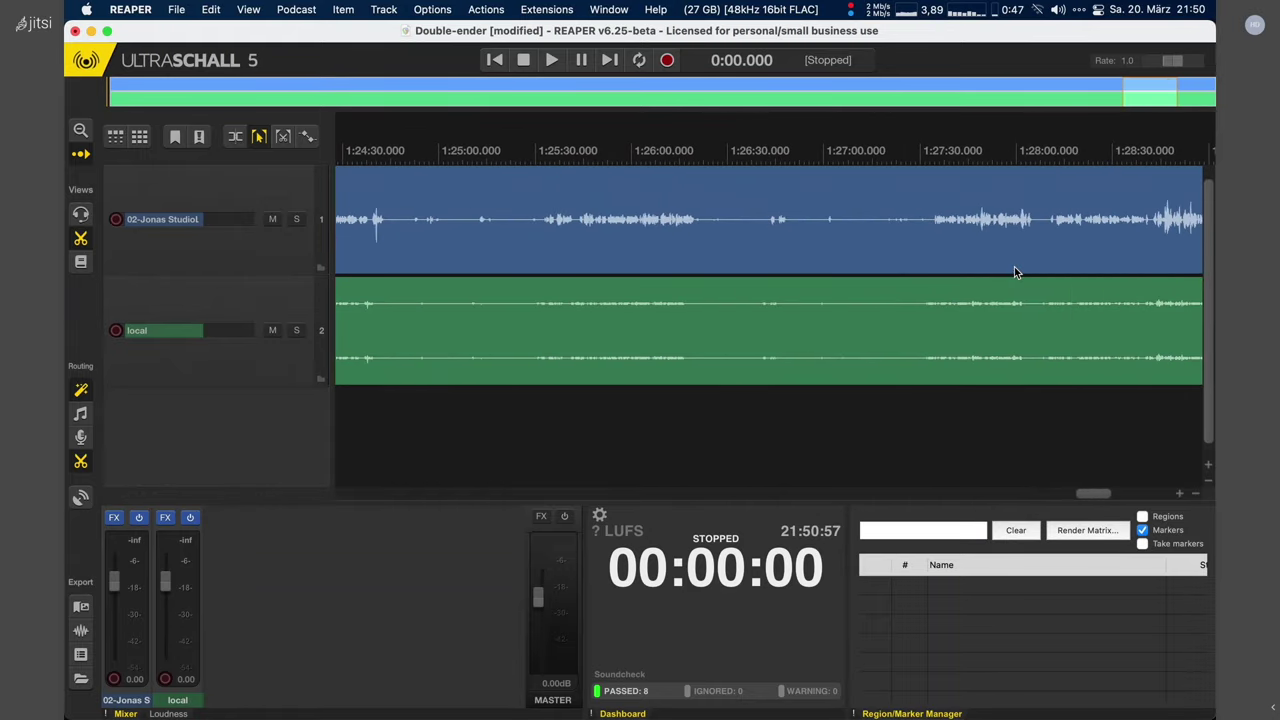
scroll(1014, 266, "up", 3)
scroll(912, 261, "right", 5)
scroll(948, 216, "up", 2)
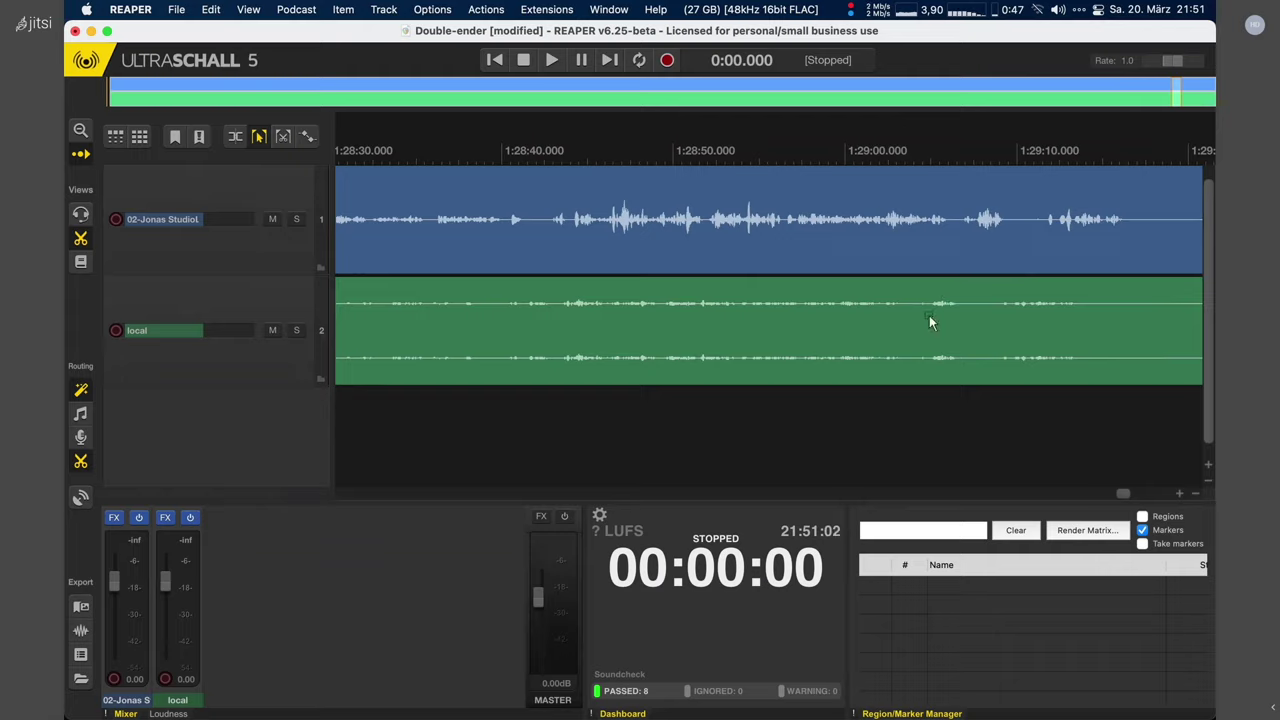
scroll(953, 288, "down", 5)
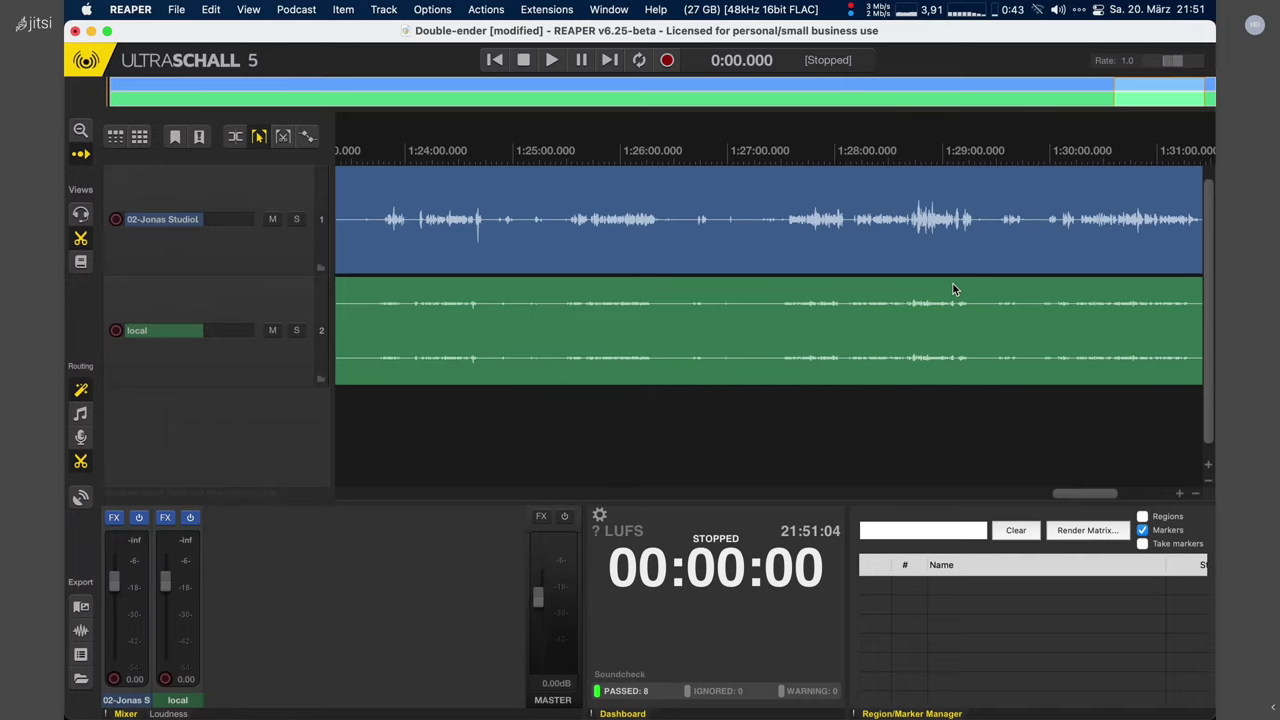
scroll(953, 289, "down", 2)
scroll(953, 289, "left", 5)
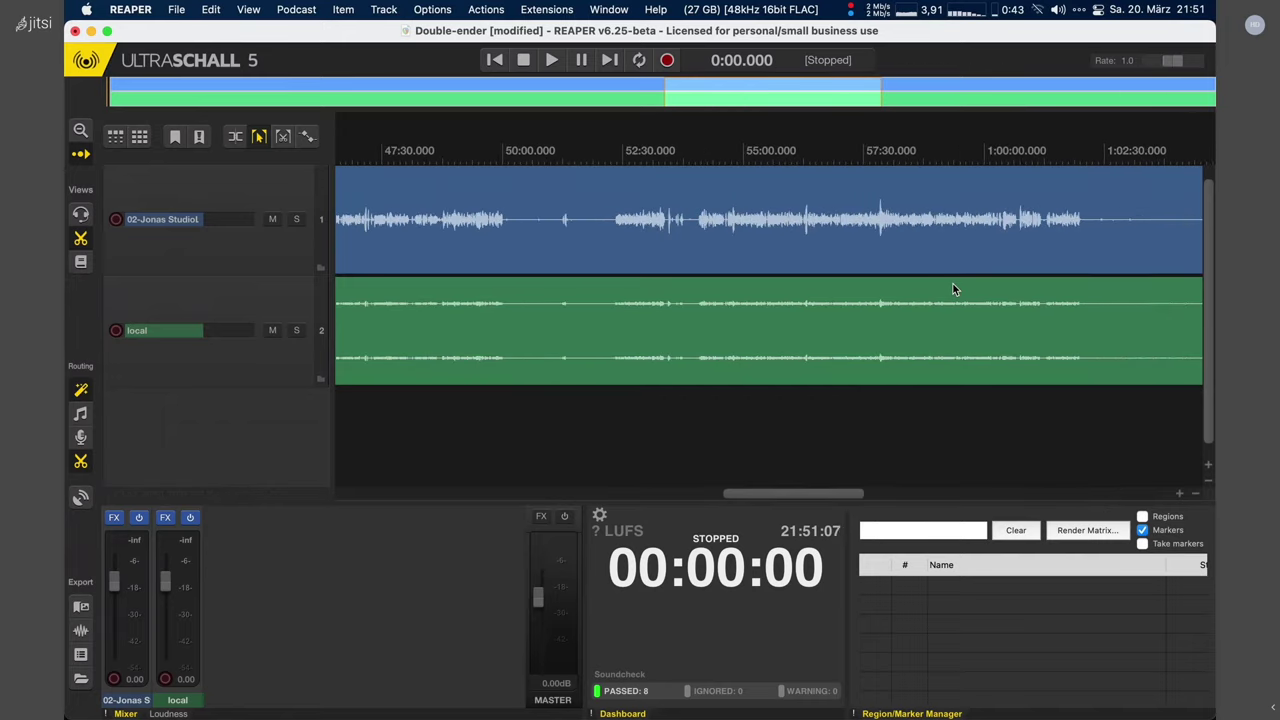
scroll(953, 289, "left", 10)
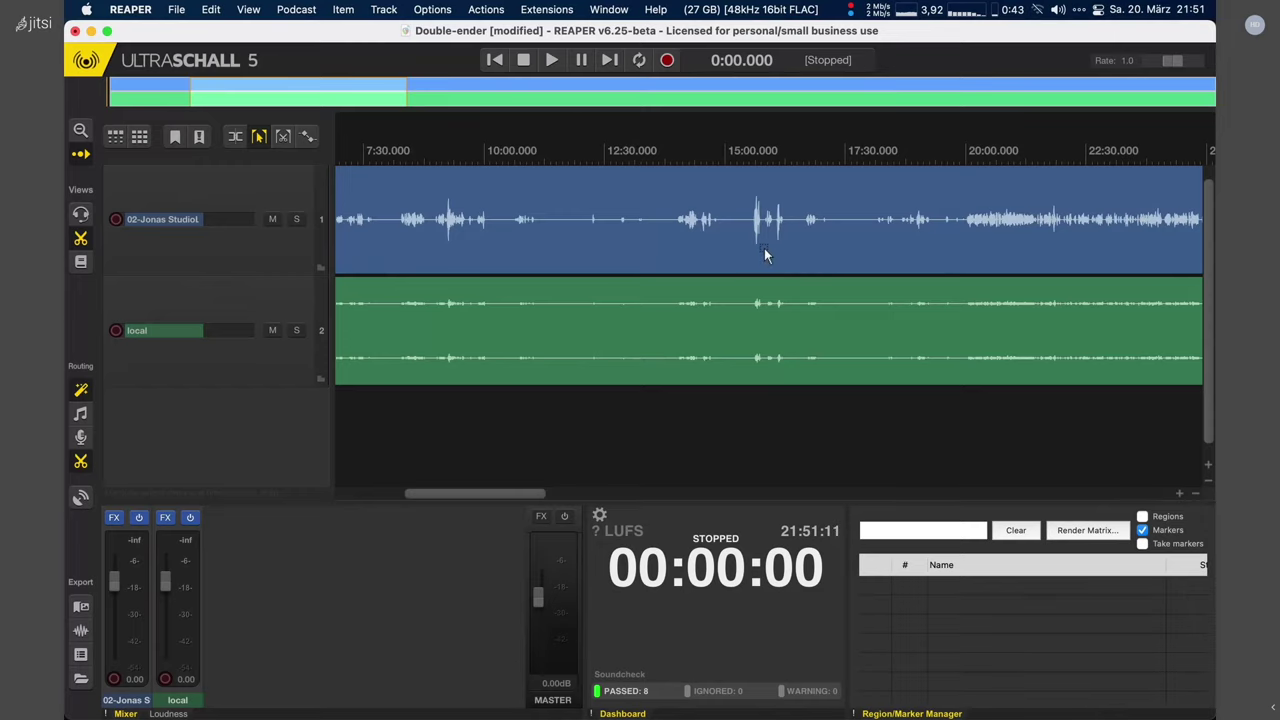
scroll(764, 250, "down", 1)
scroll(737, 267, "left", 3)
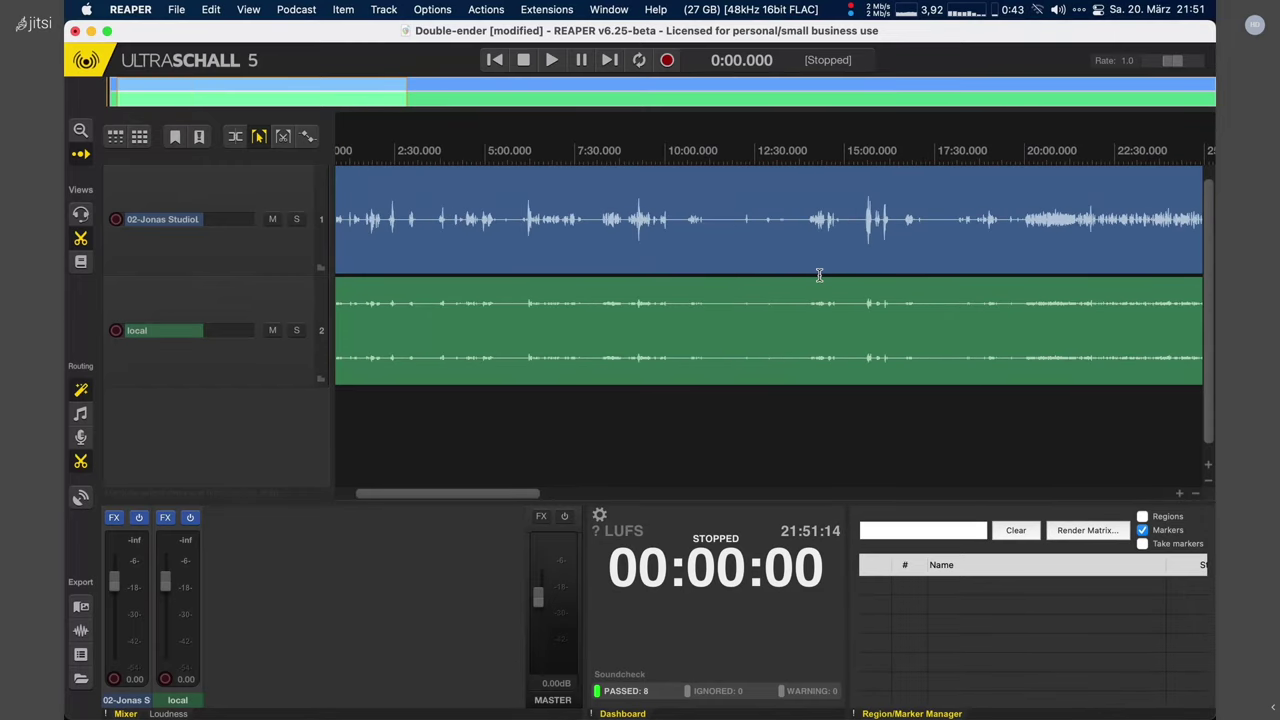
scroll(822, 278, "down", 3)
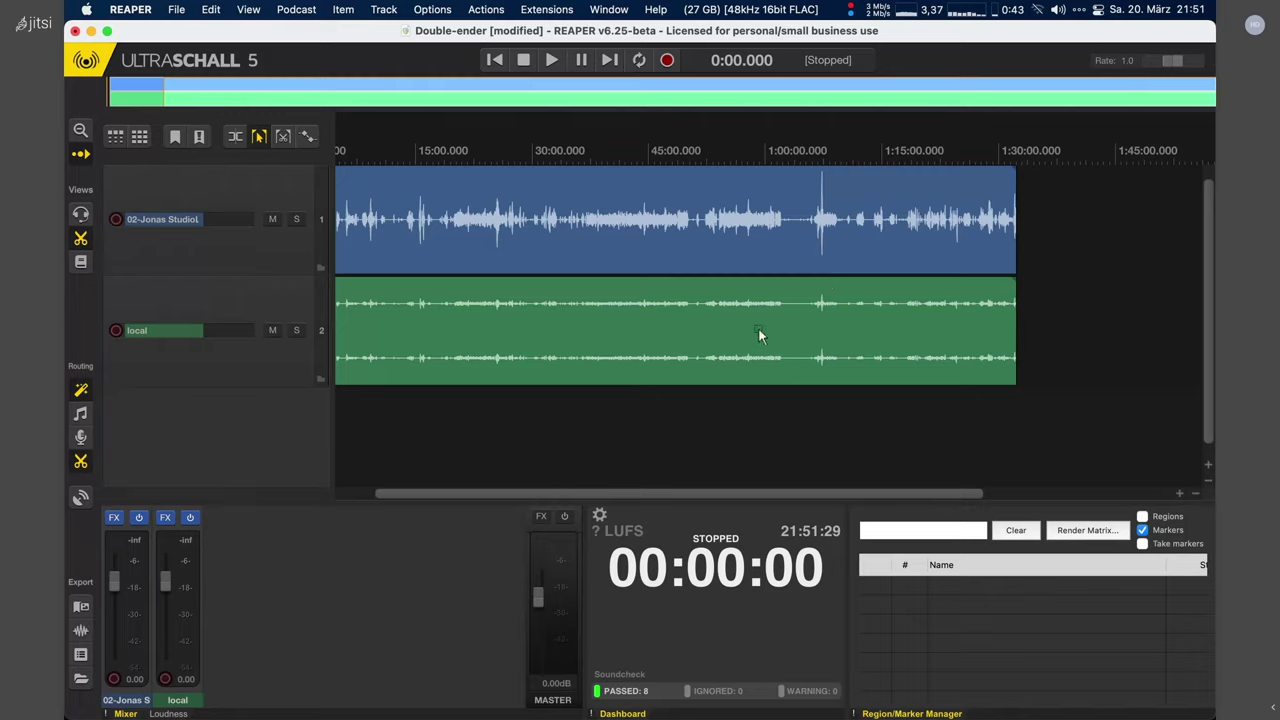
Step: Set the take channel mode of the local track's item to Mono (left) using step 2 of the Double-ender workflow
left_click(297, 9)
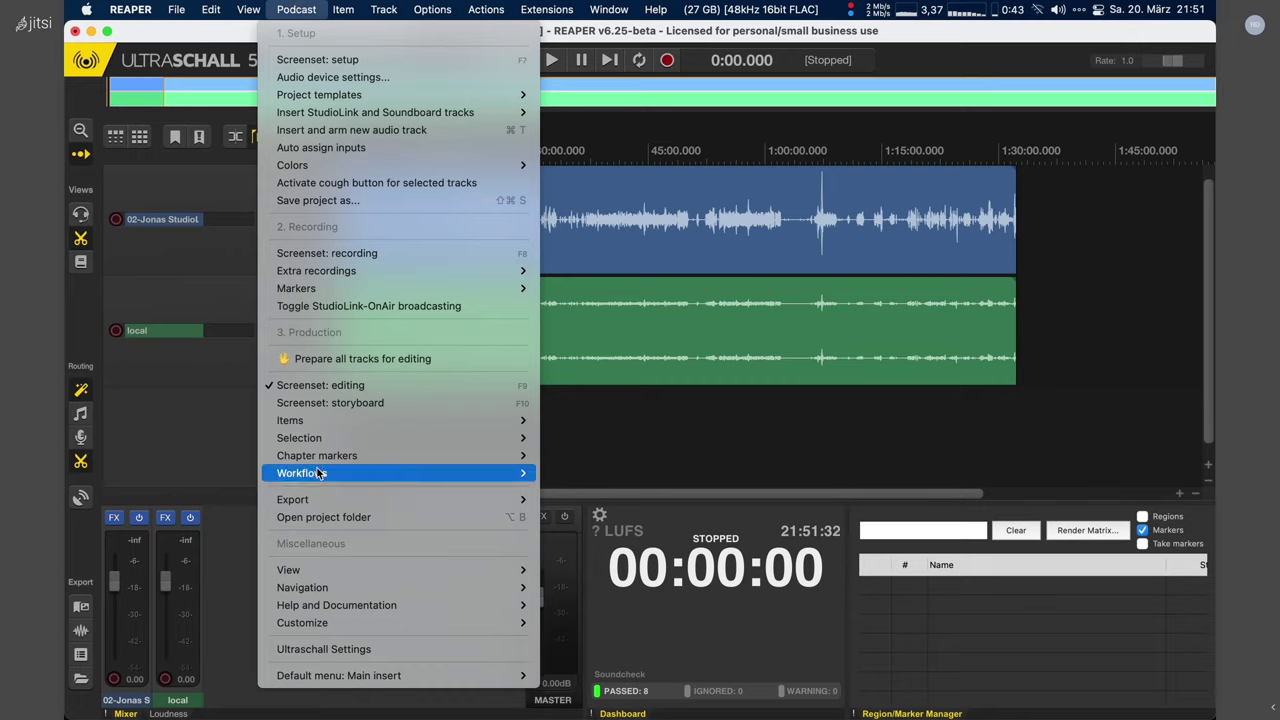
mouse_move(386, 475)
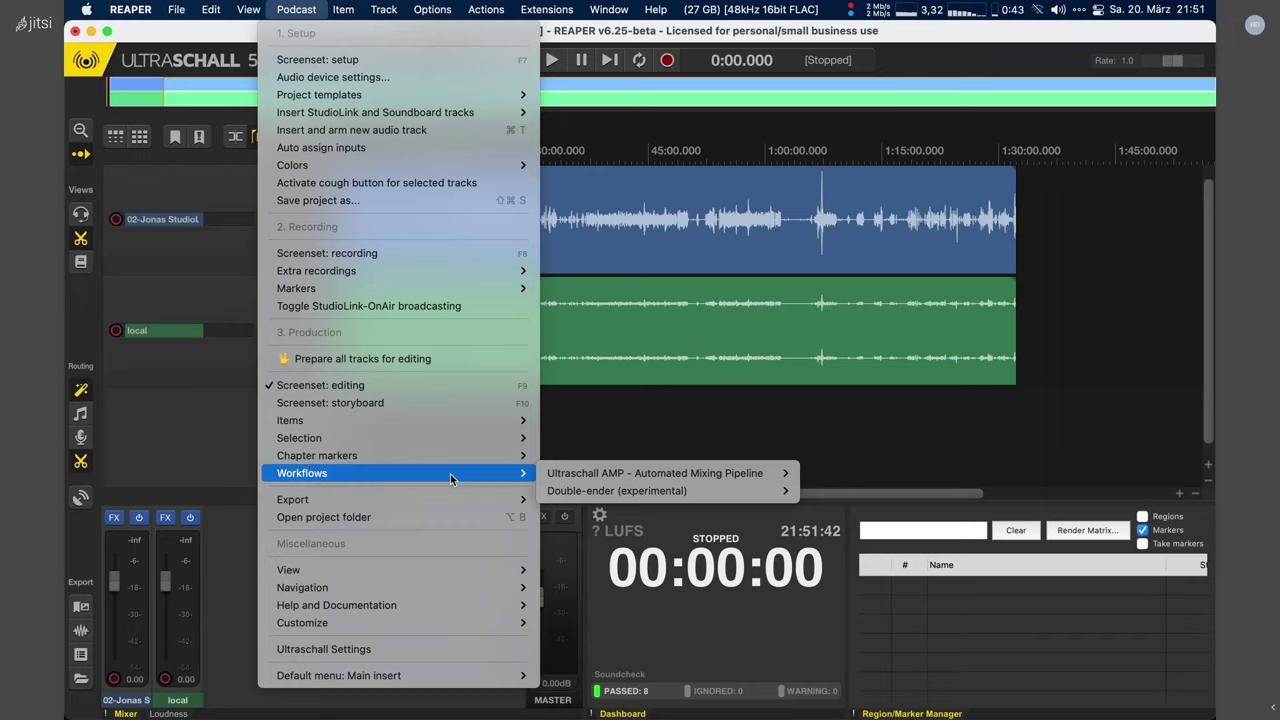
mouse_move(606, 492)
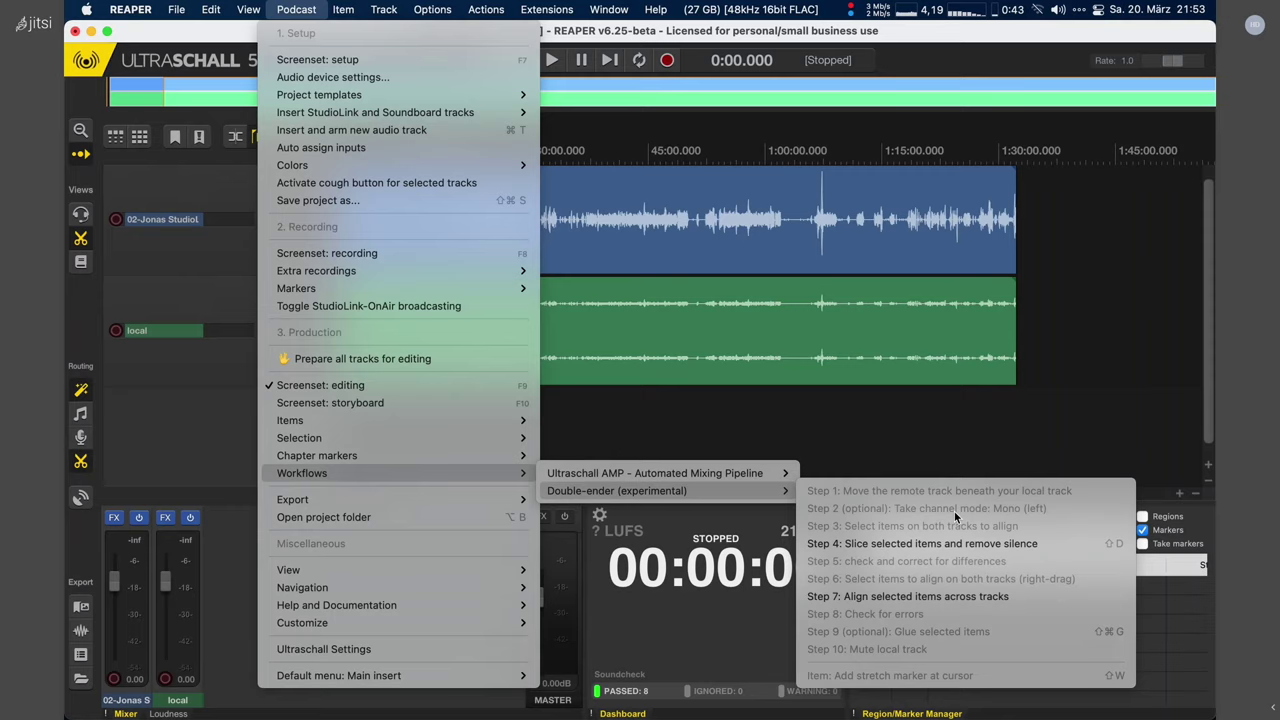
left_click(908, 352)
left_click(908, 352)
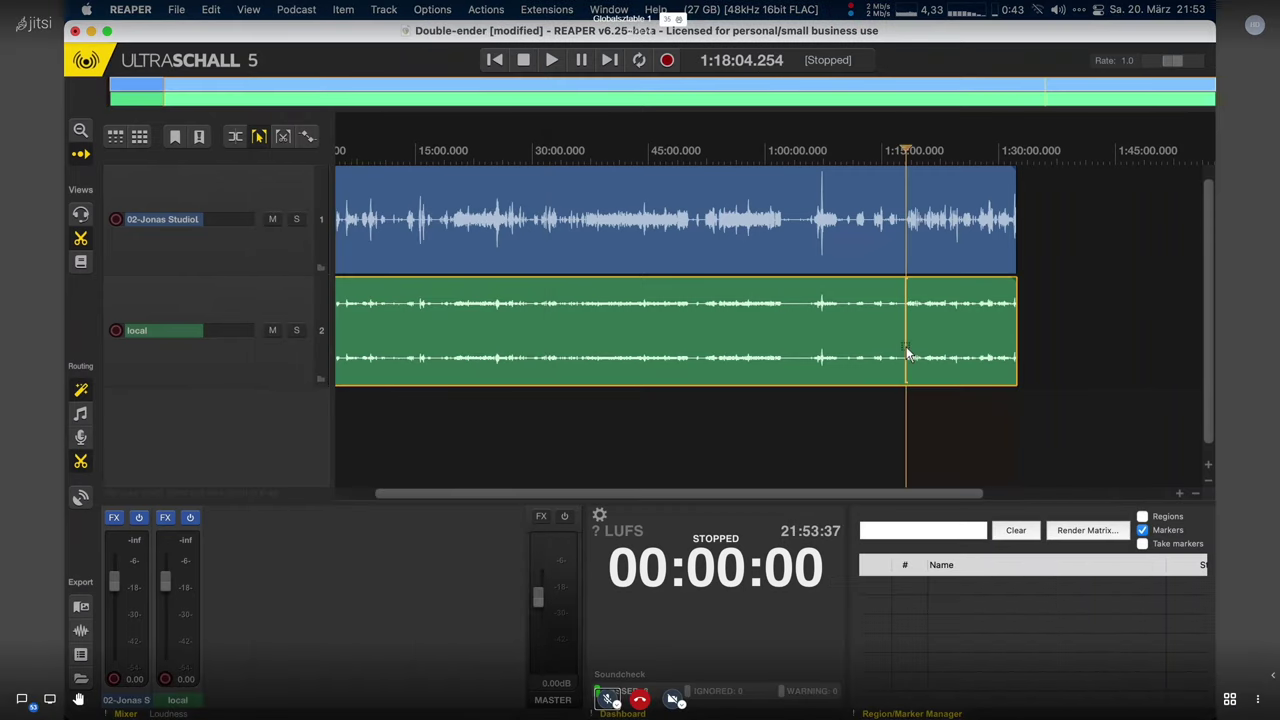
left_click(296, 9)
mouse_move(480, 473)
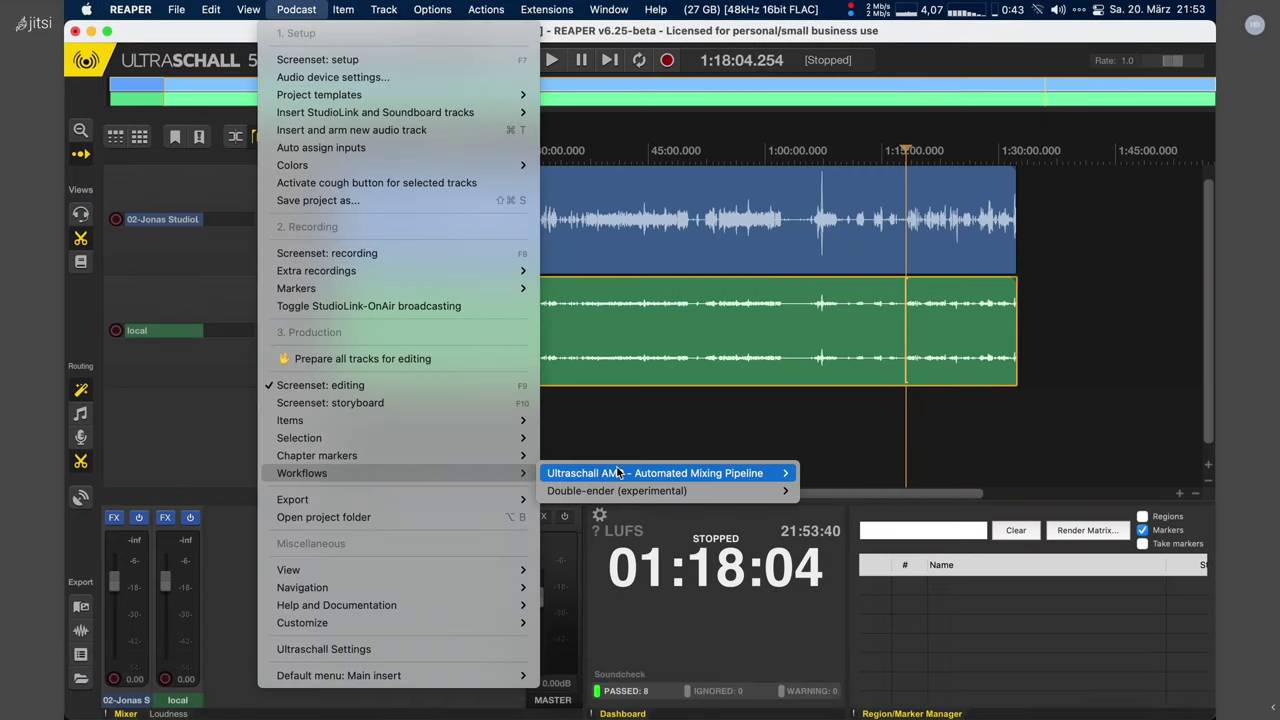
mouse_move(640, 490)
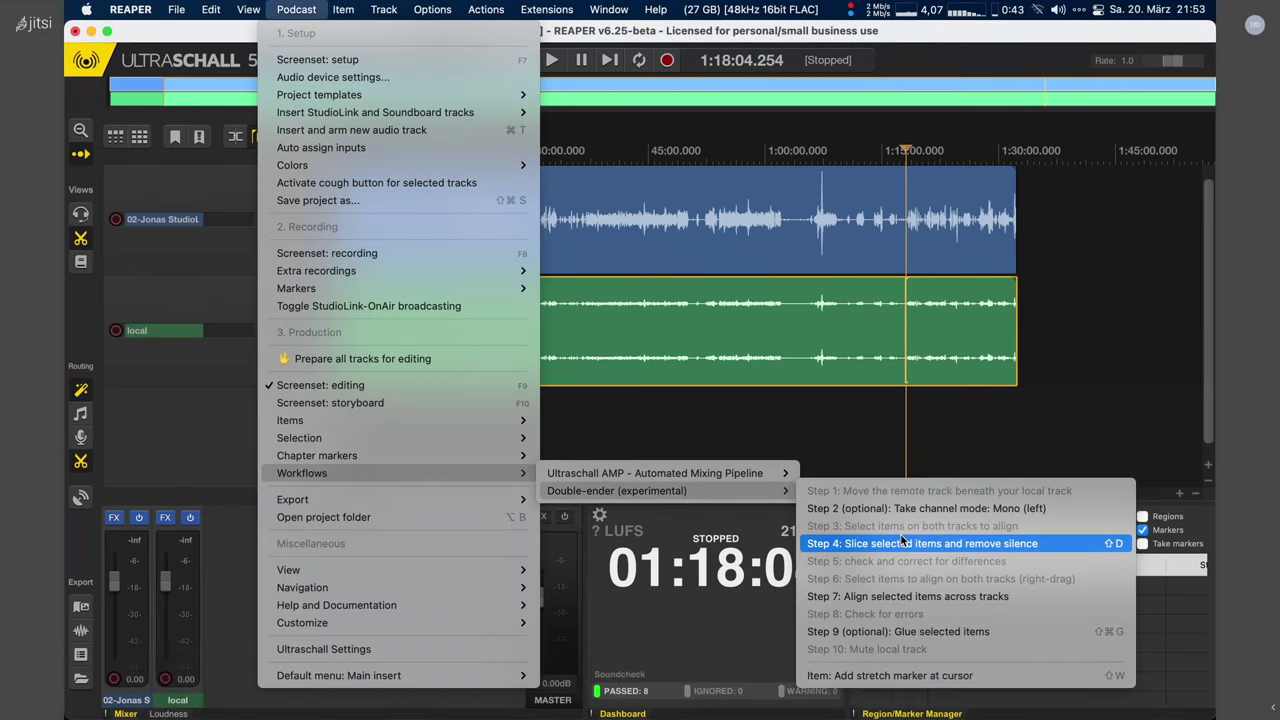
left_click(1018, 510)
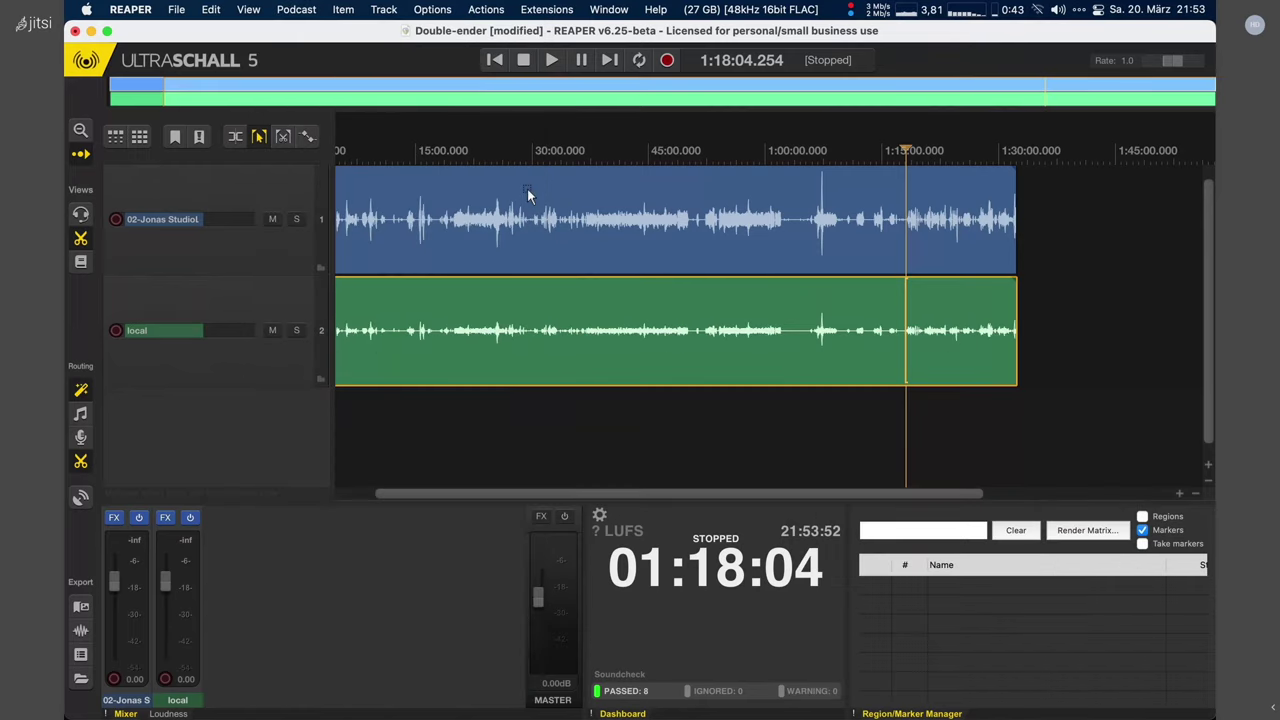
Step: Add the upper track's item to the selection and start the Double-ender workflow's step 4, Slice selected items and remove silence
left_click(296, 9)
mouse_move(313, 476)
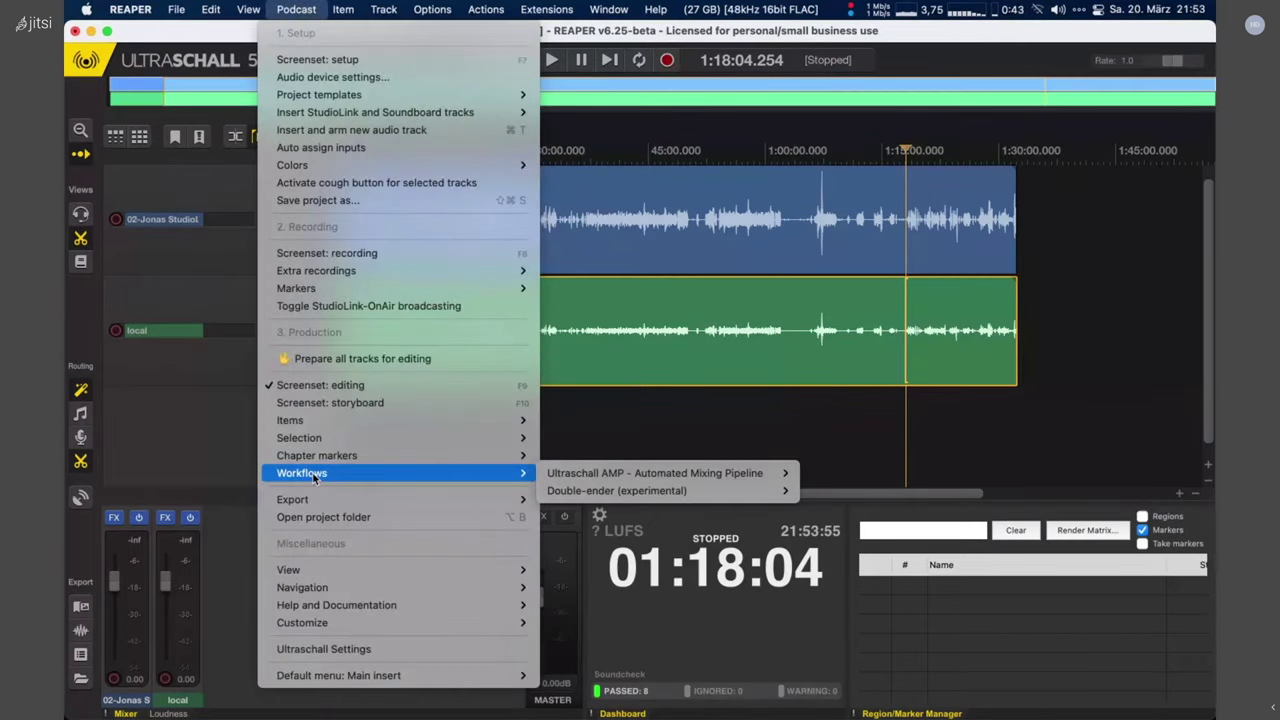
mouse_move(700, 490)
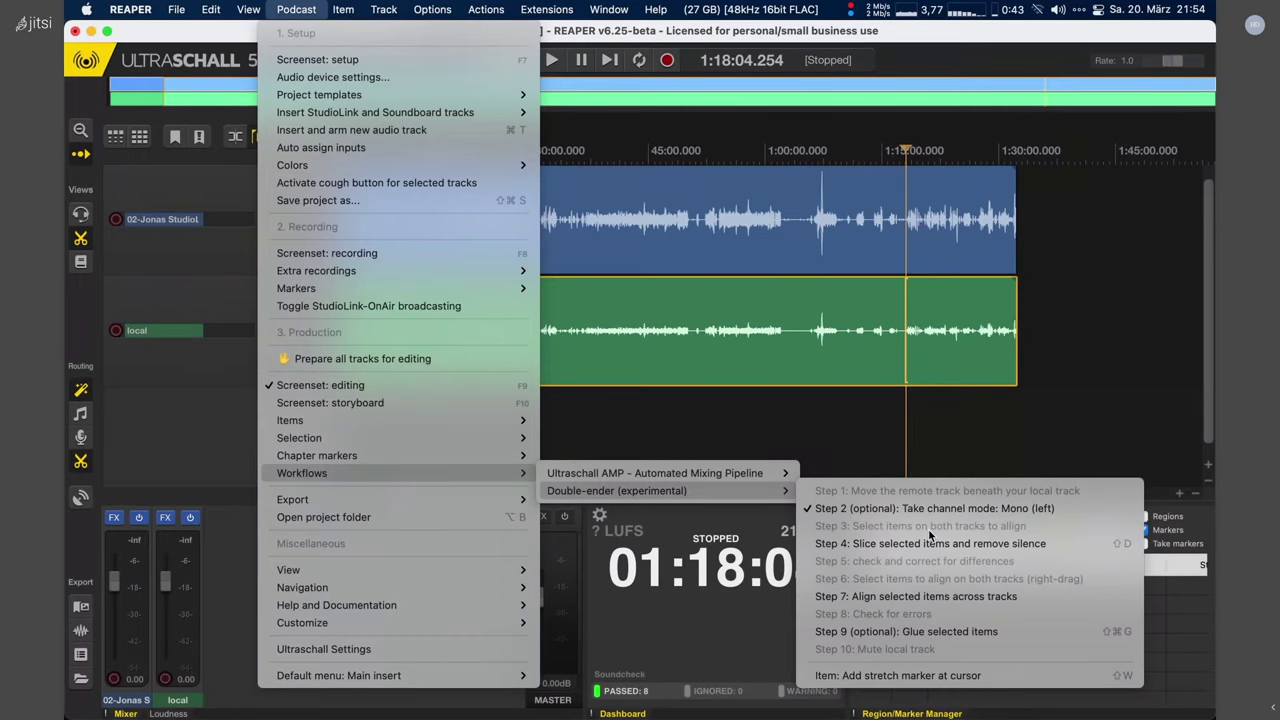
left_click(825, 240)
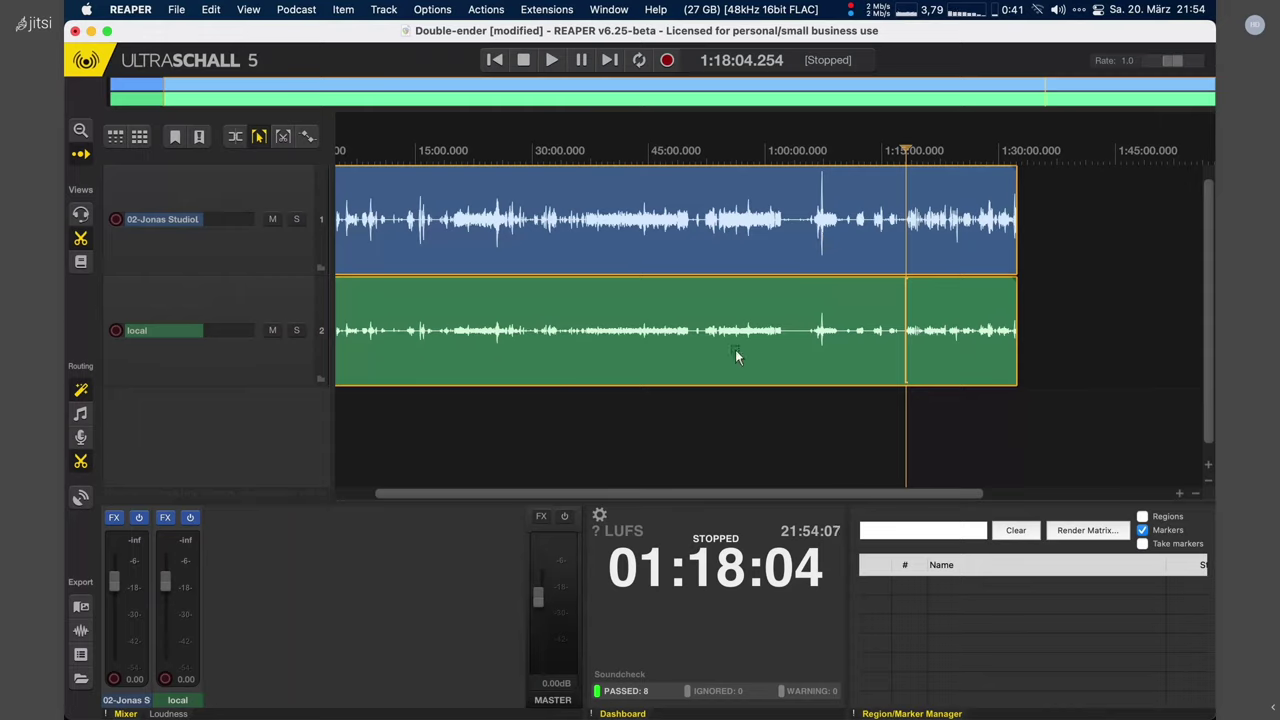
left_click(296, 9)
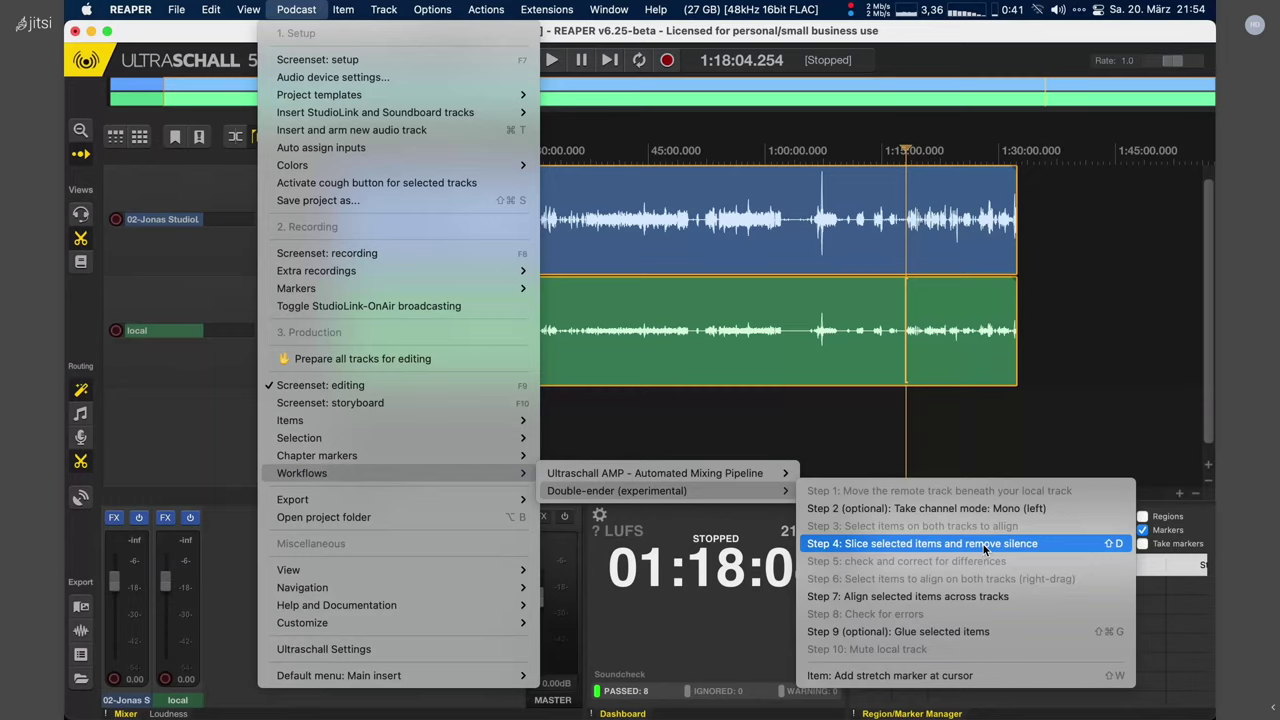
left_click(985, 546)
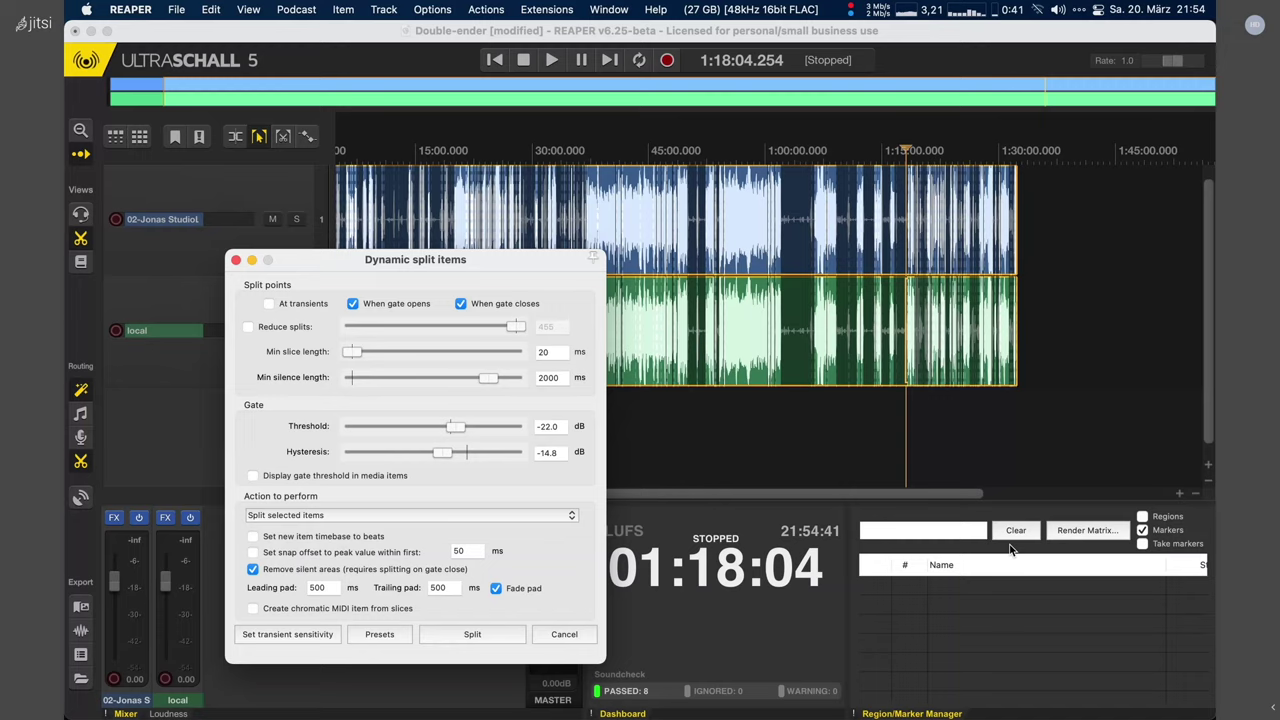
Step: Examine the previewed split points and silent areas on both tracks between about 48 minutes and 1:01:30
scroll(745, 305, "up", 8)
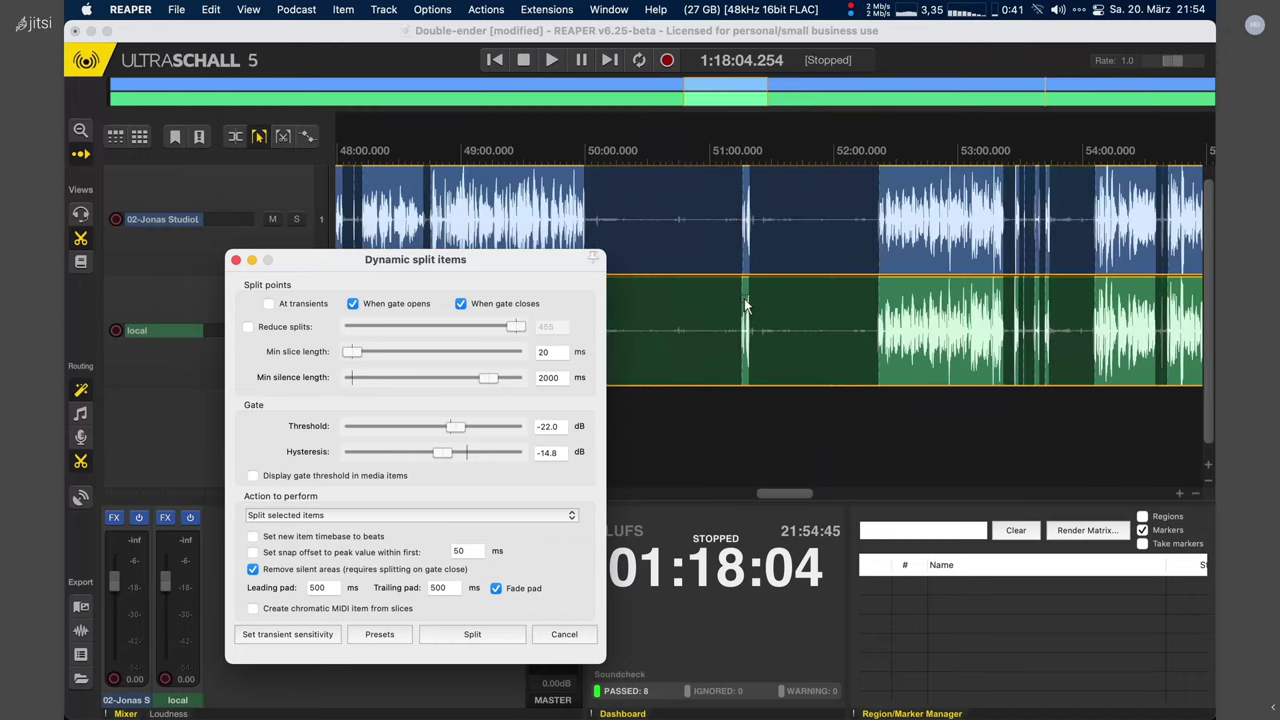
scroll(812, 305, "up", 3)
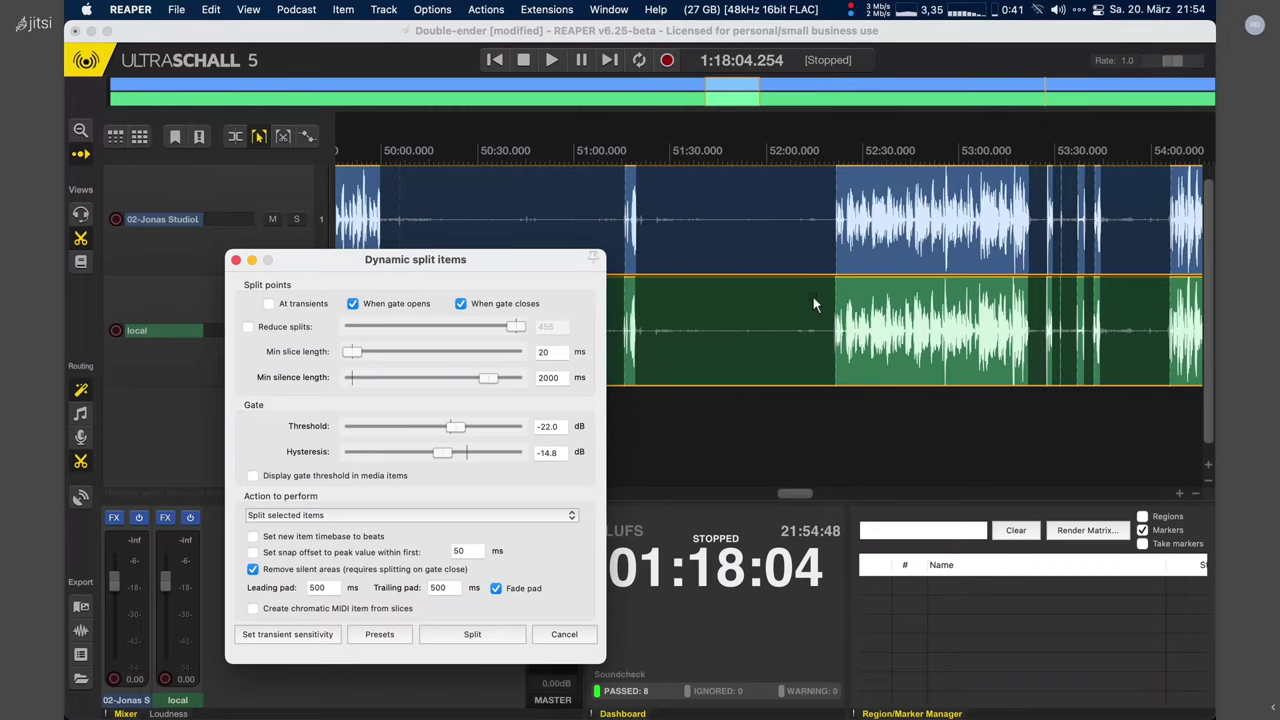
scroll(812, 305, "up", 4)
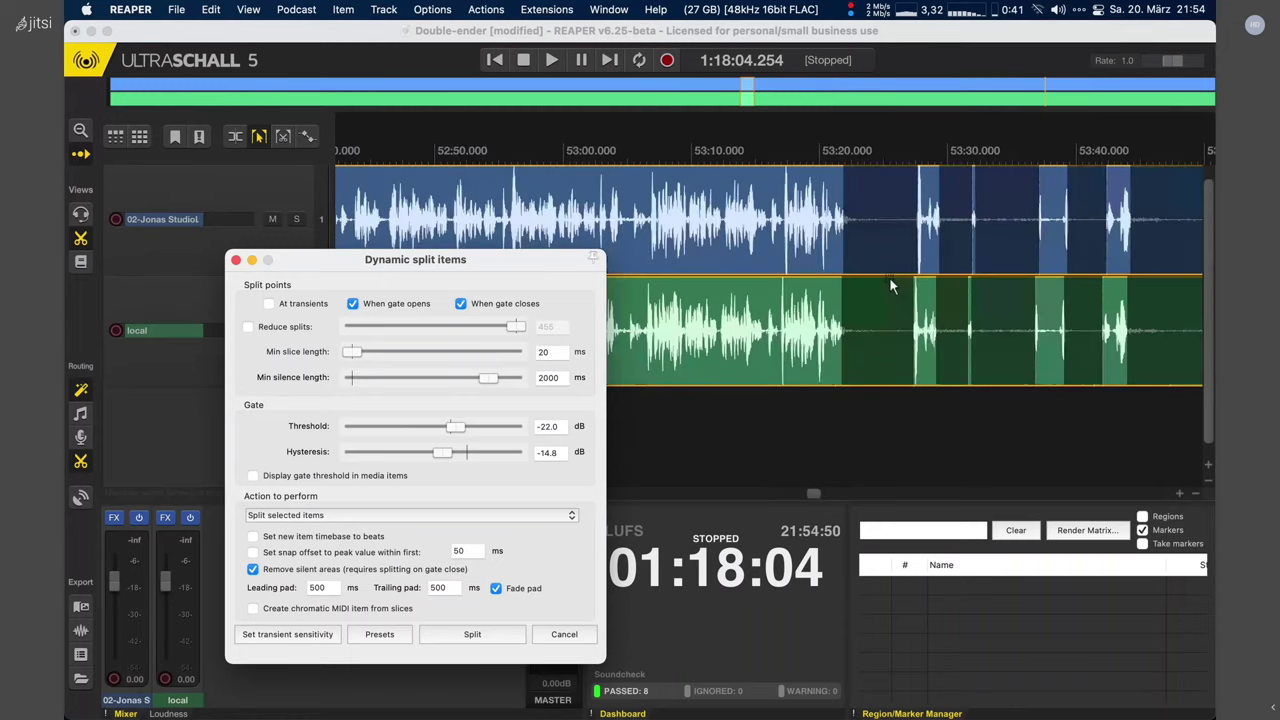
scroll(889, 277, "right", 1)
scroll(891, 285, "down", 3)
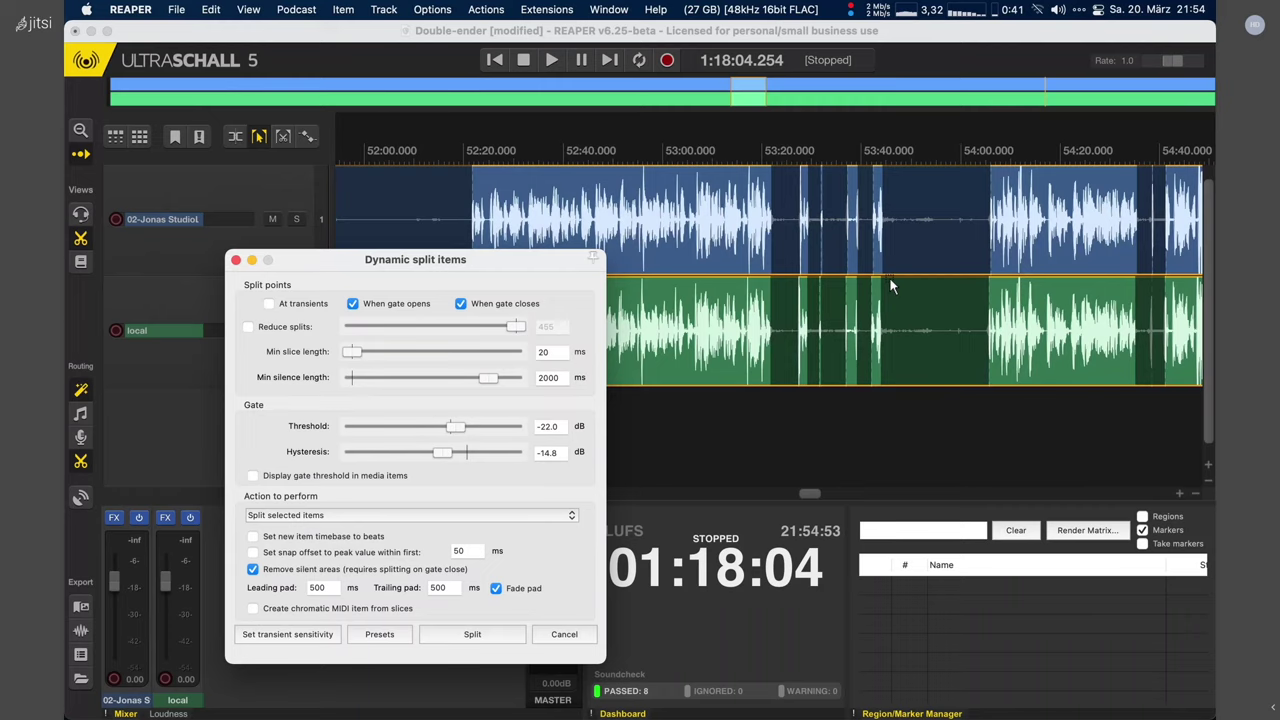
scroll(891, 284, "down", 6)
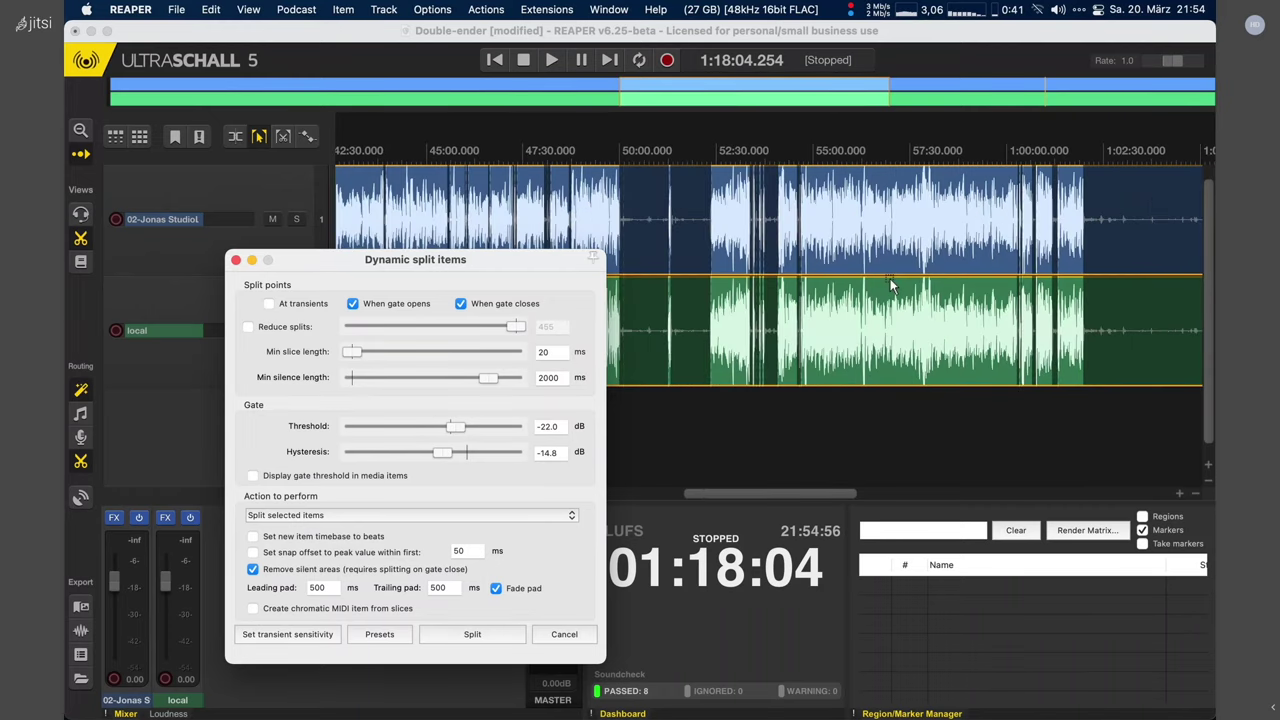
scroll(891, 285, "up", 5)
scroll(670, 340, "right", 2)
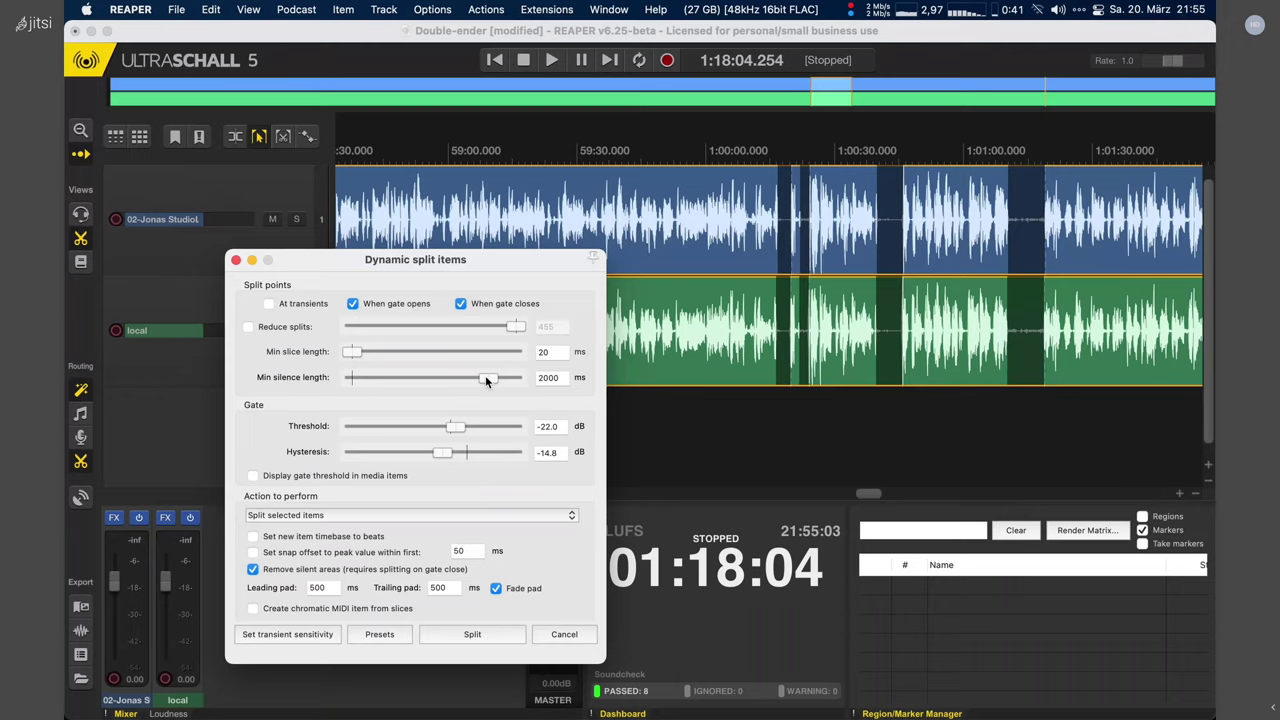
Step: Try shorter and longer minimum silence lengths for the dynamic split and settle on 2101 ms
mouse_move(487, 381)
left_mouse_down()
mouse_move(396, 385)
mouse_move(463, 380)
left_mouse_up()
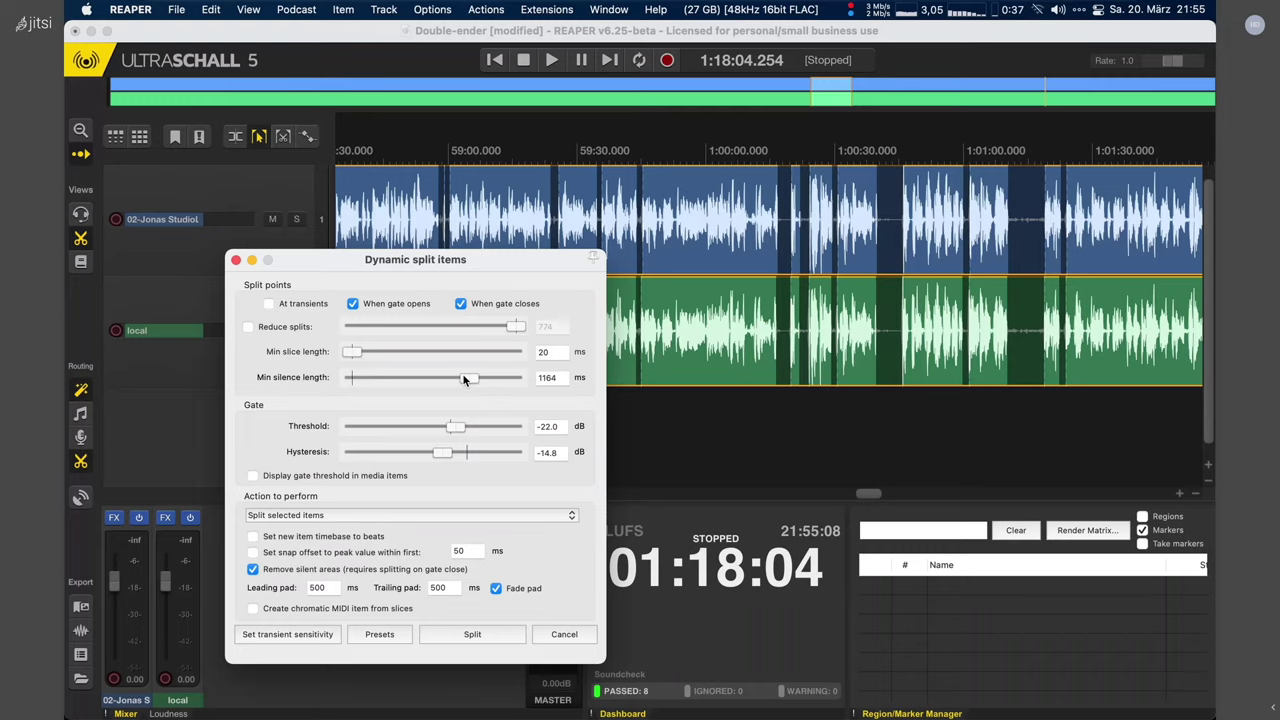
left_click_drag(463, 380, 489, 385)
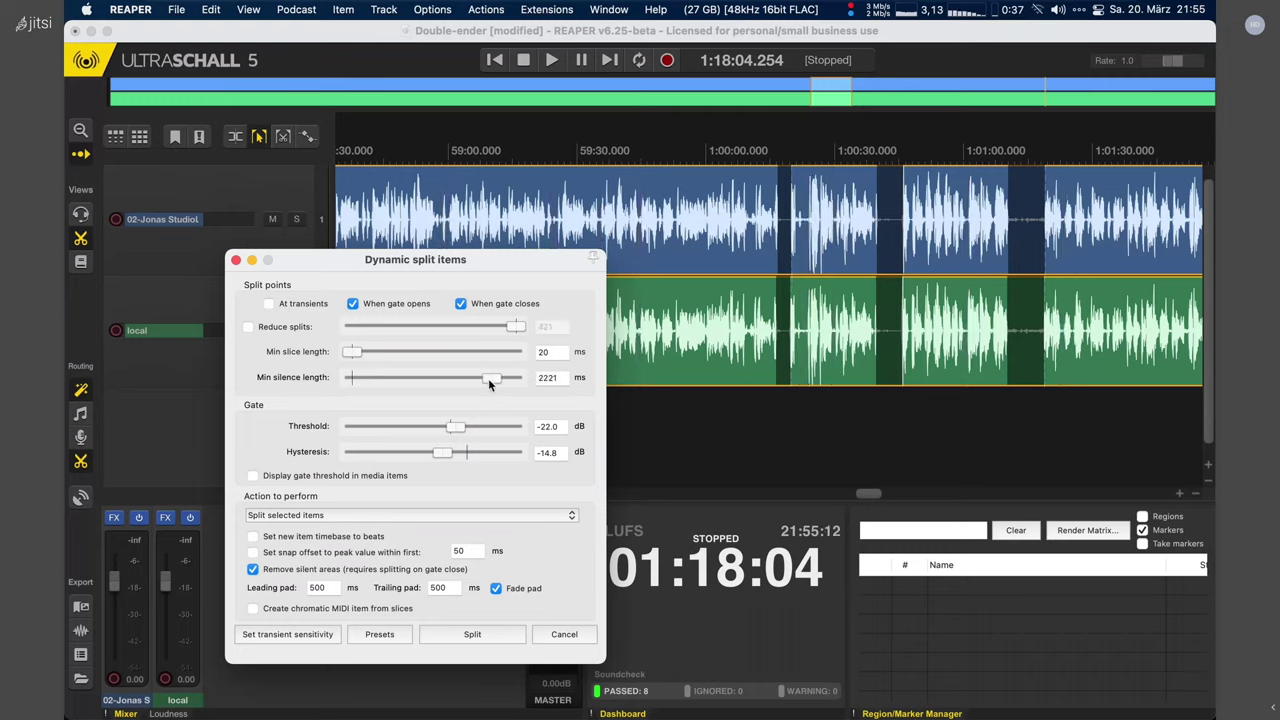
left_click_drag(489, 385, 487, 385)
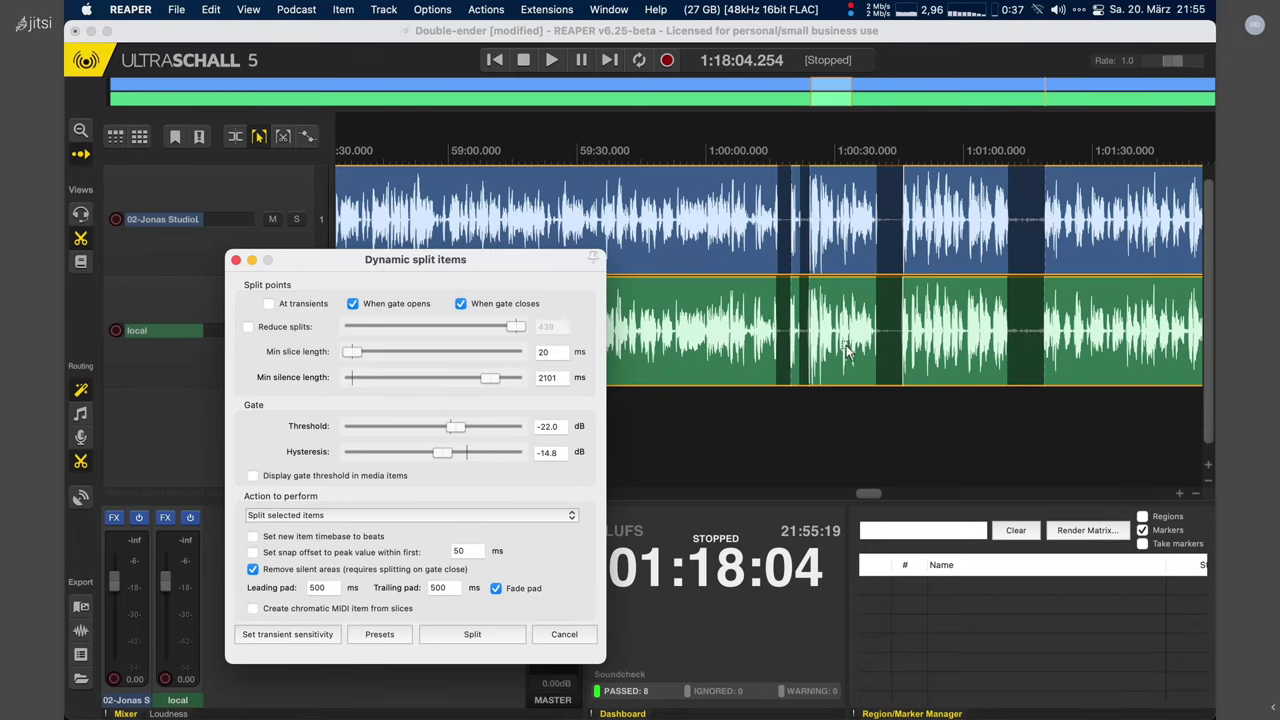
Step: Set both the leading pad and the trailing pad for the removal of silent areas to 1500 ms
scroll(845, 350, "right", 5)
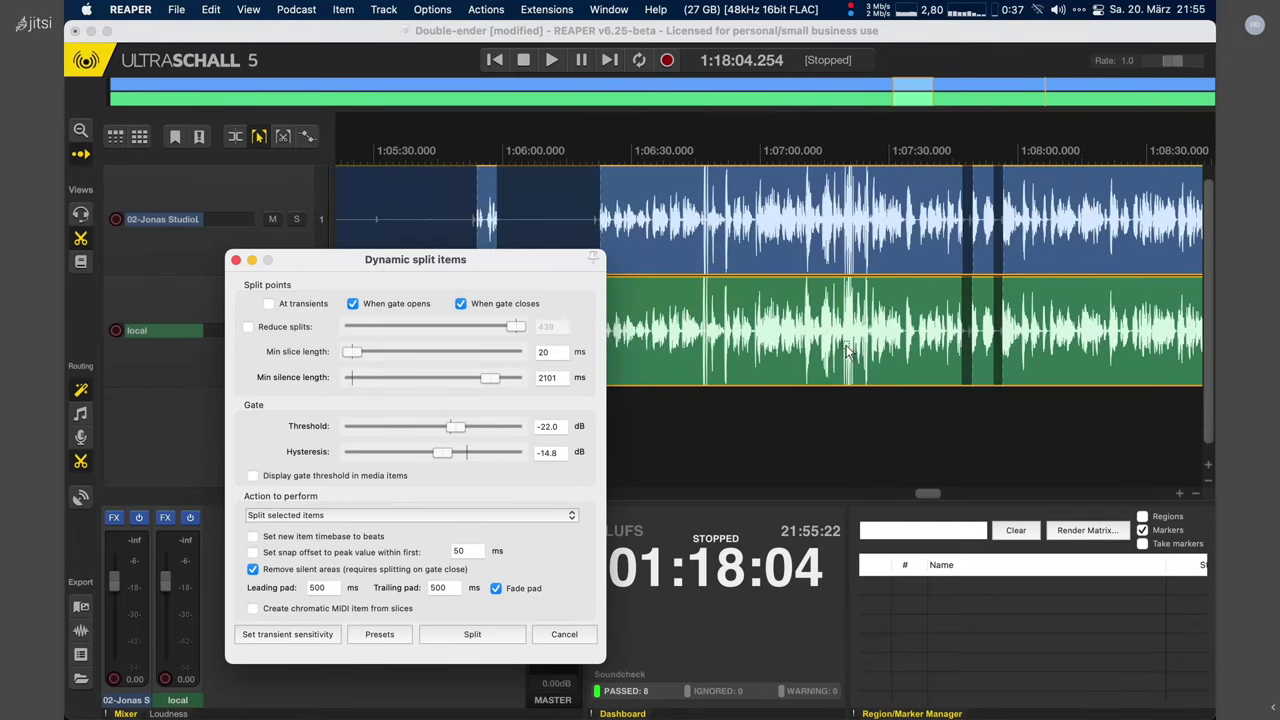
scroll(845, 350, "right", 5)
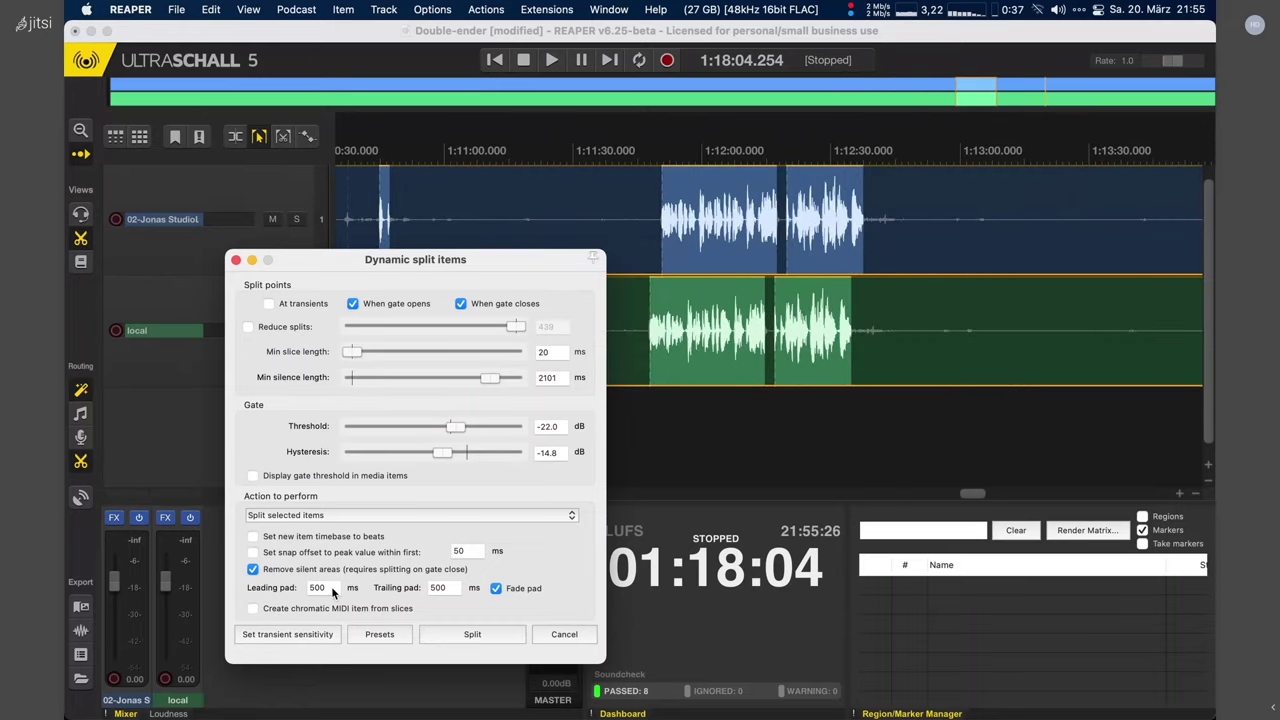
double_click(333, 592)
type("1500")
key("Tab")
type("1500")
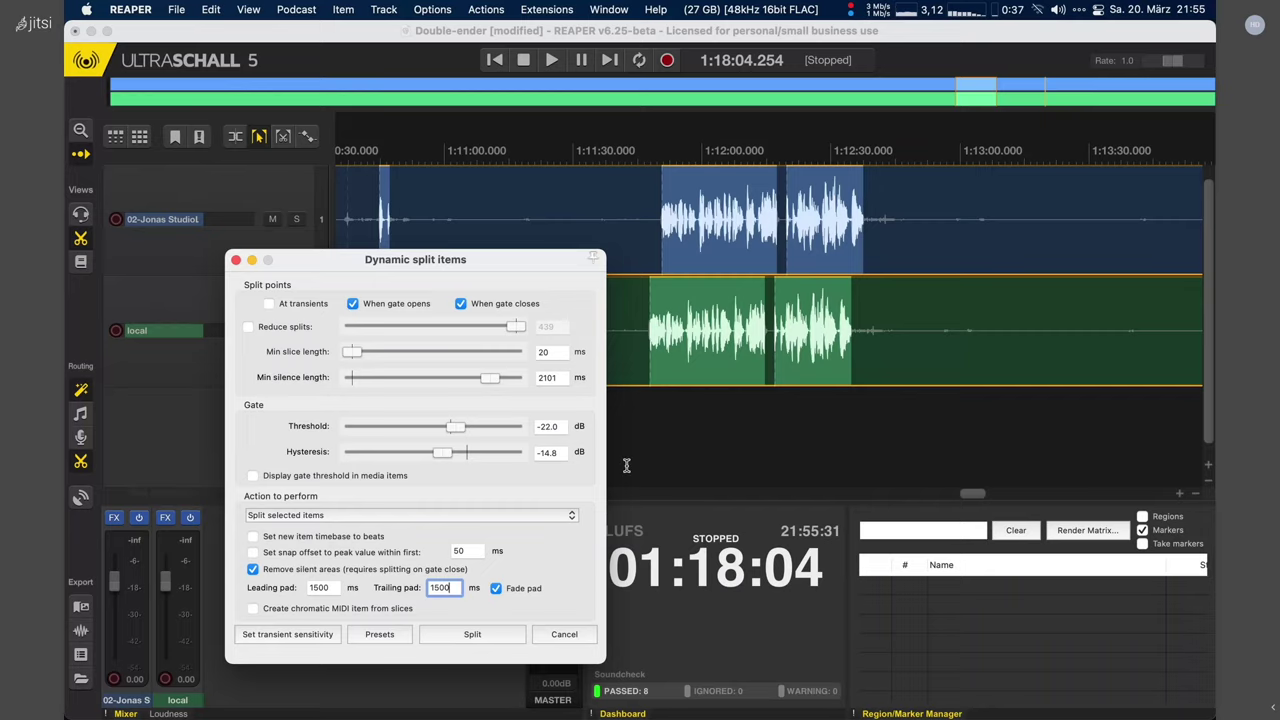
Step: Split the selected items on both tracks with the current dynamic split settings, removing the silent areas
scroll(811, 386, "right", 5)
scroll(811, 386, "right", 3)
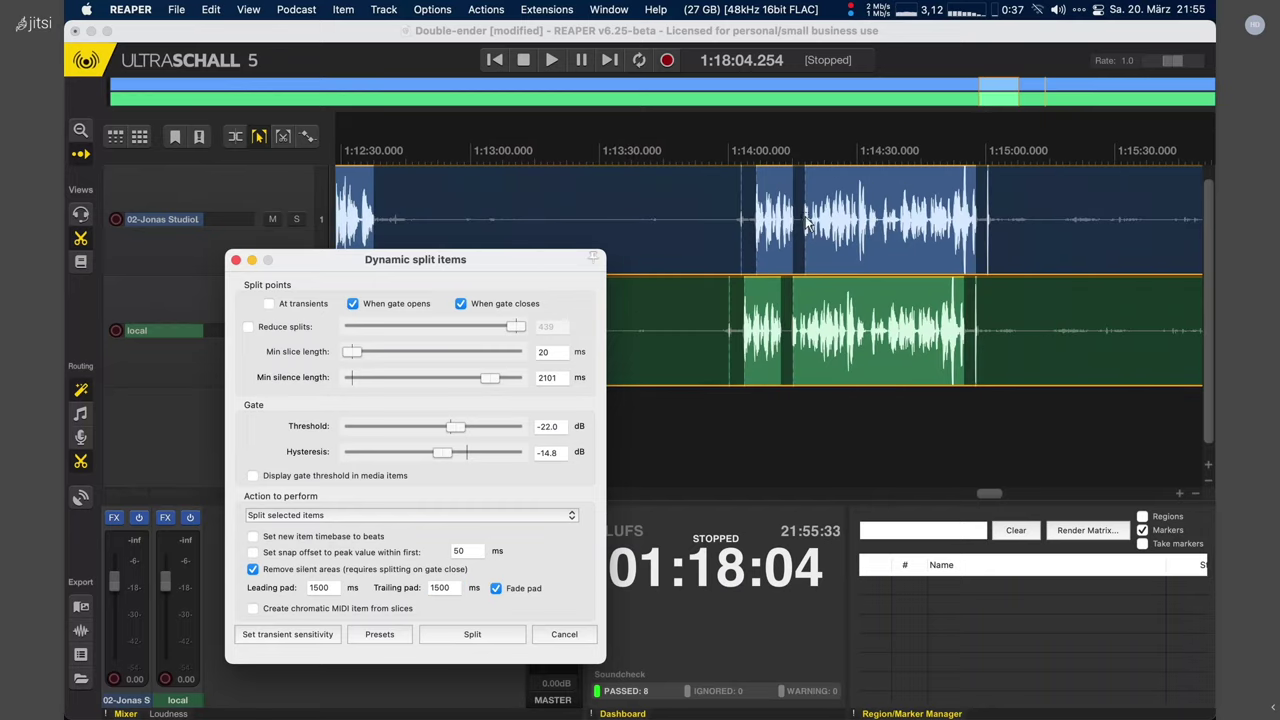
scroll(968, 255, "up", 1)
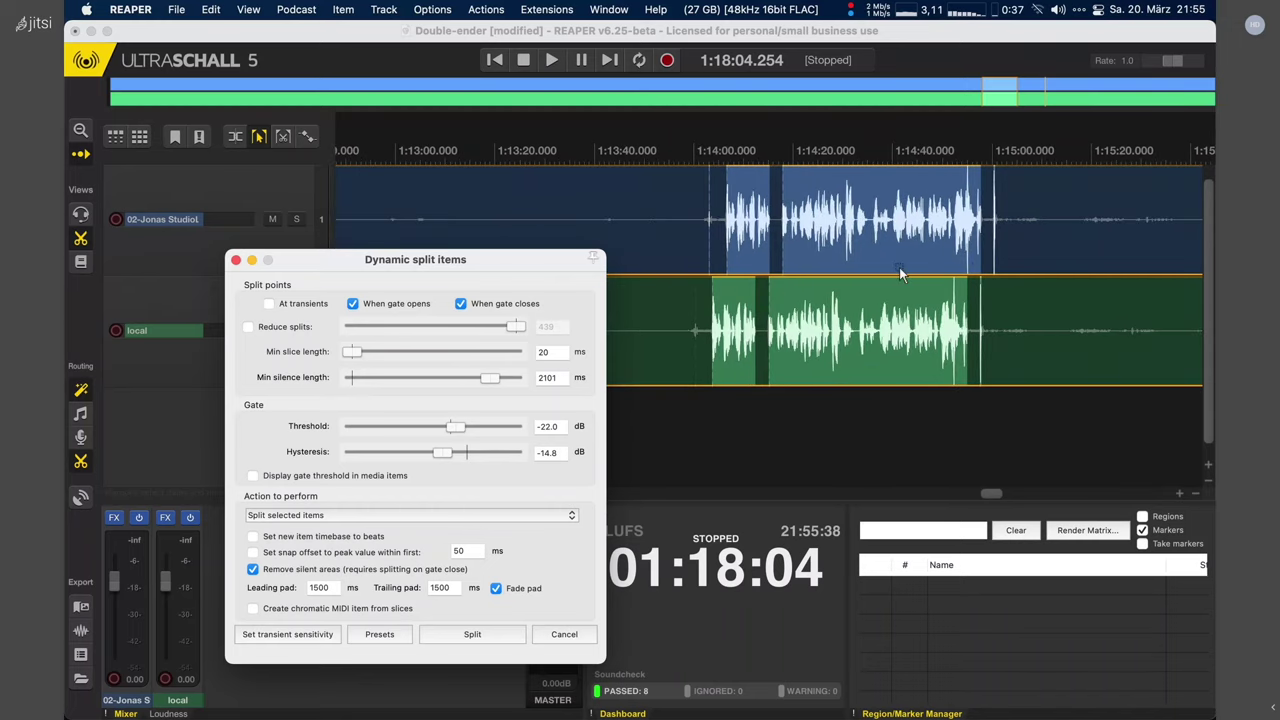
left_click(472, 636)
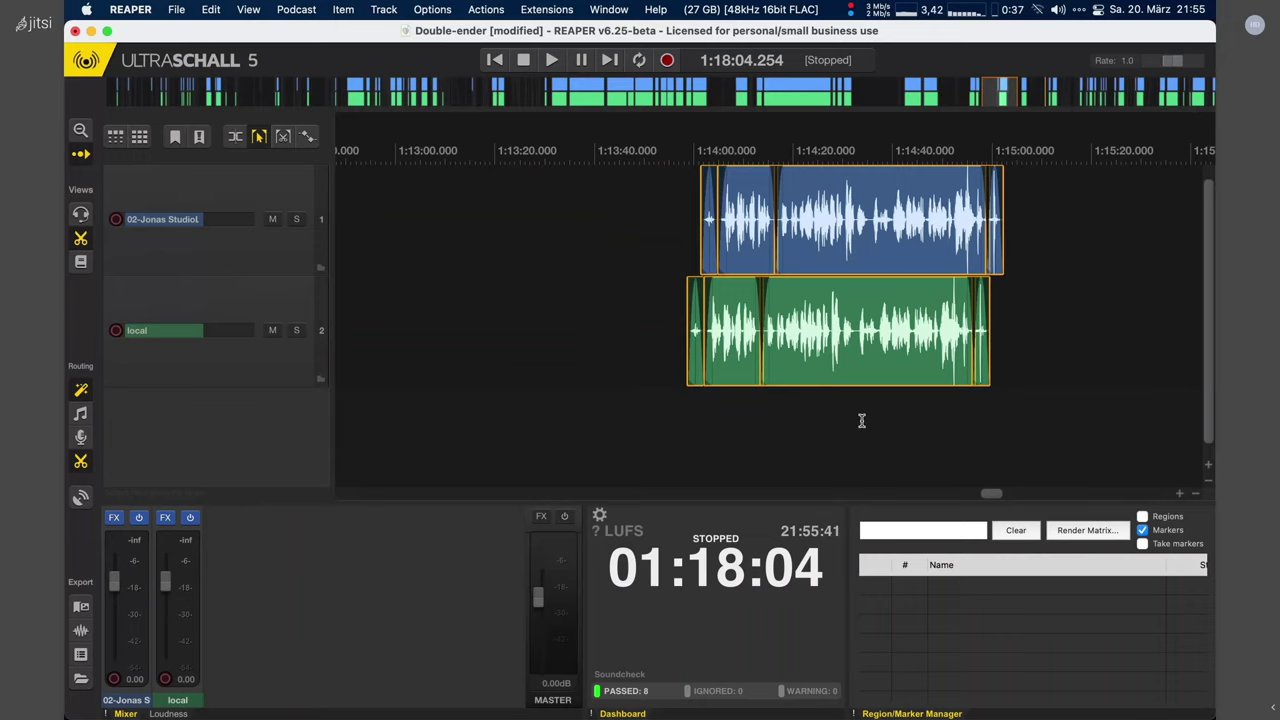
Step: Select only the sliced items on both tracks between about 1:06:00 and 1:17:00
scroll(860, 420, "down", 5)
scroll(797, 402, "up", 2)
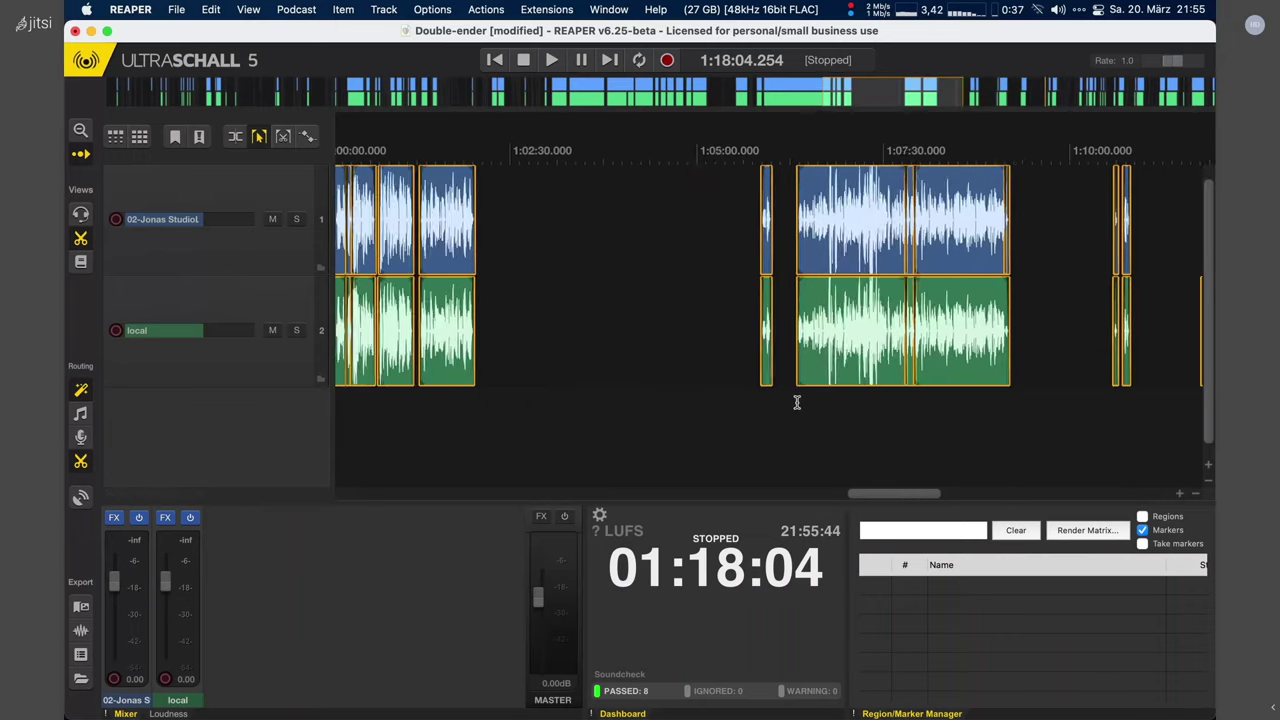
scroll(797, 402, "up", 3)
scroll(860, 350, "right", 6)
scroll(937, 300, "down", 4)
scroll(937, 300, "down", 2)
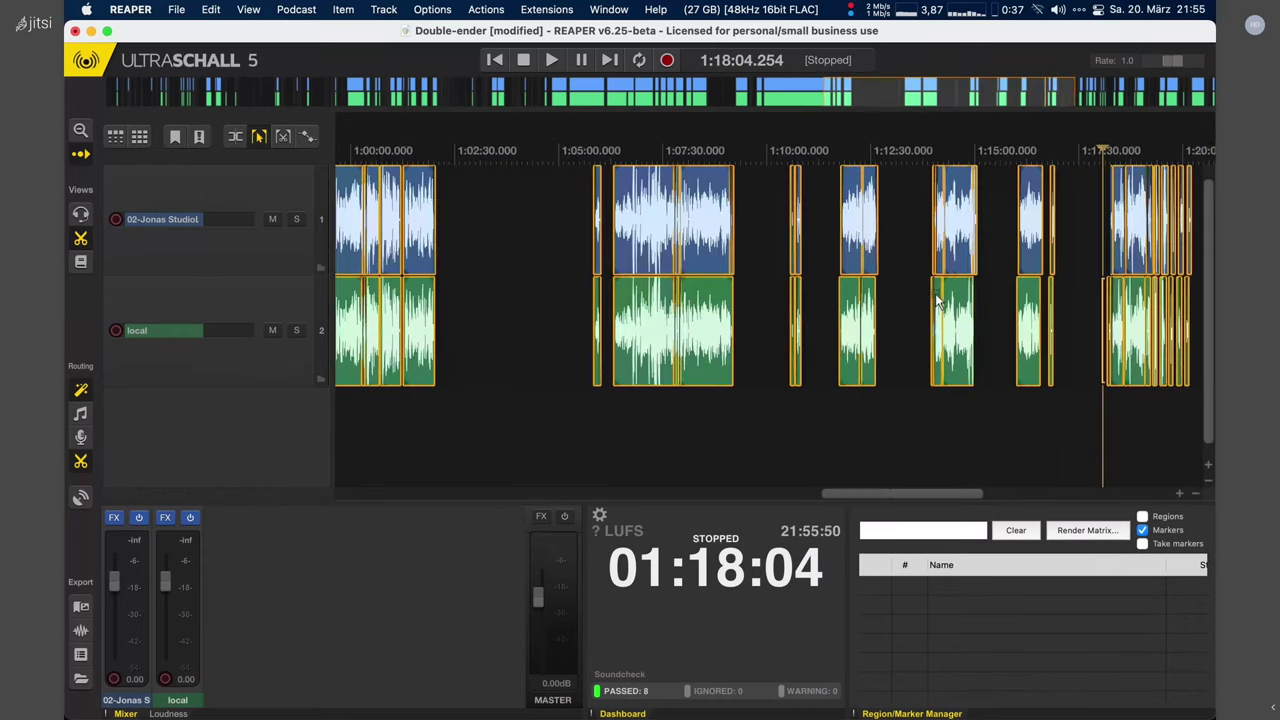
left_click(529, 218)
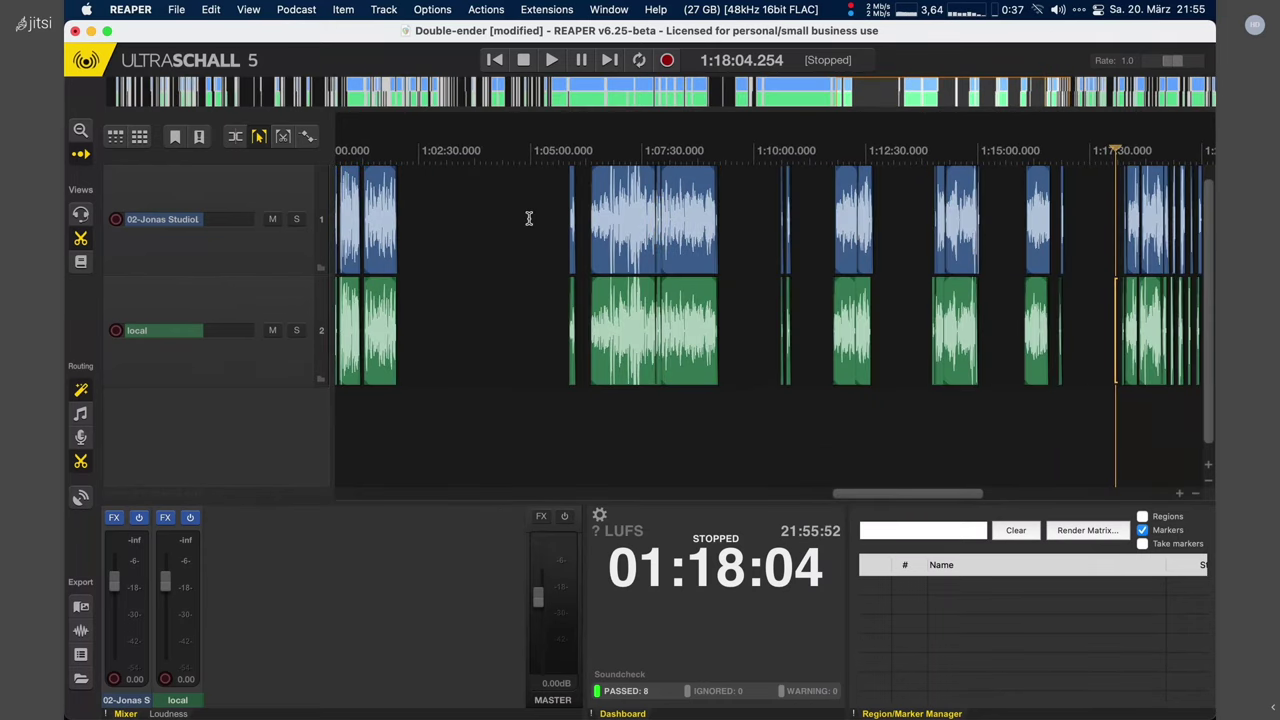
left_click_drag(529, 218, 1042, 326)
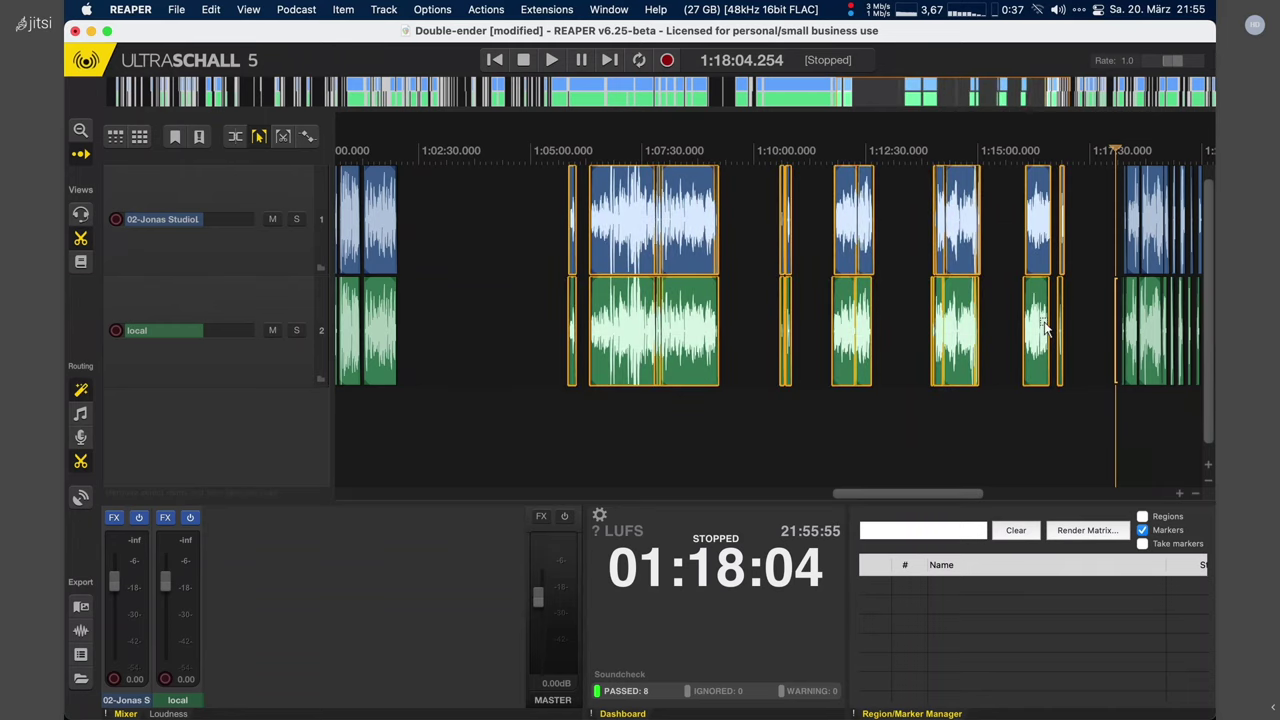
Step: Try to align the selected items across the two tracks with the Double-ender workflow's step 7
left_click(296, 9)
mouse_move(301, 460)
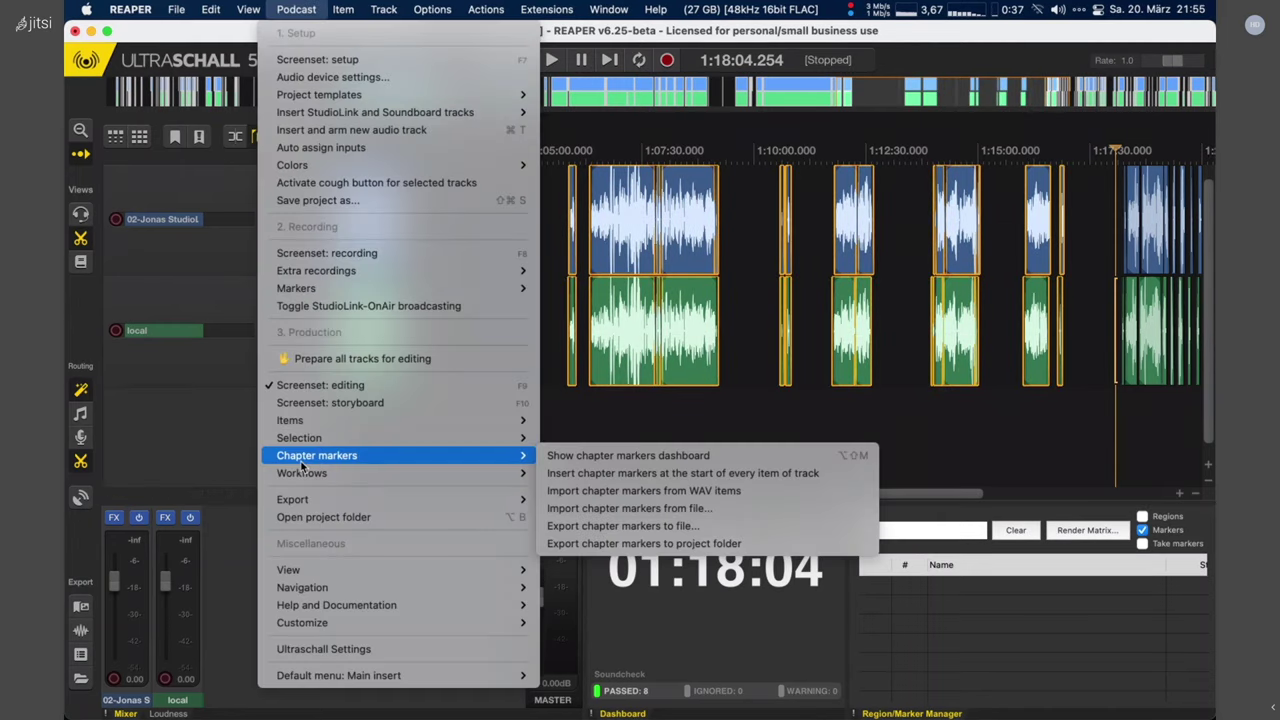
mouse_move(567, 491)
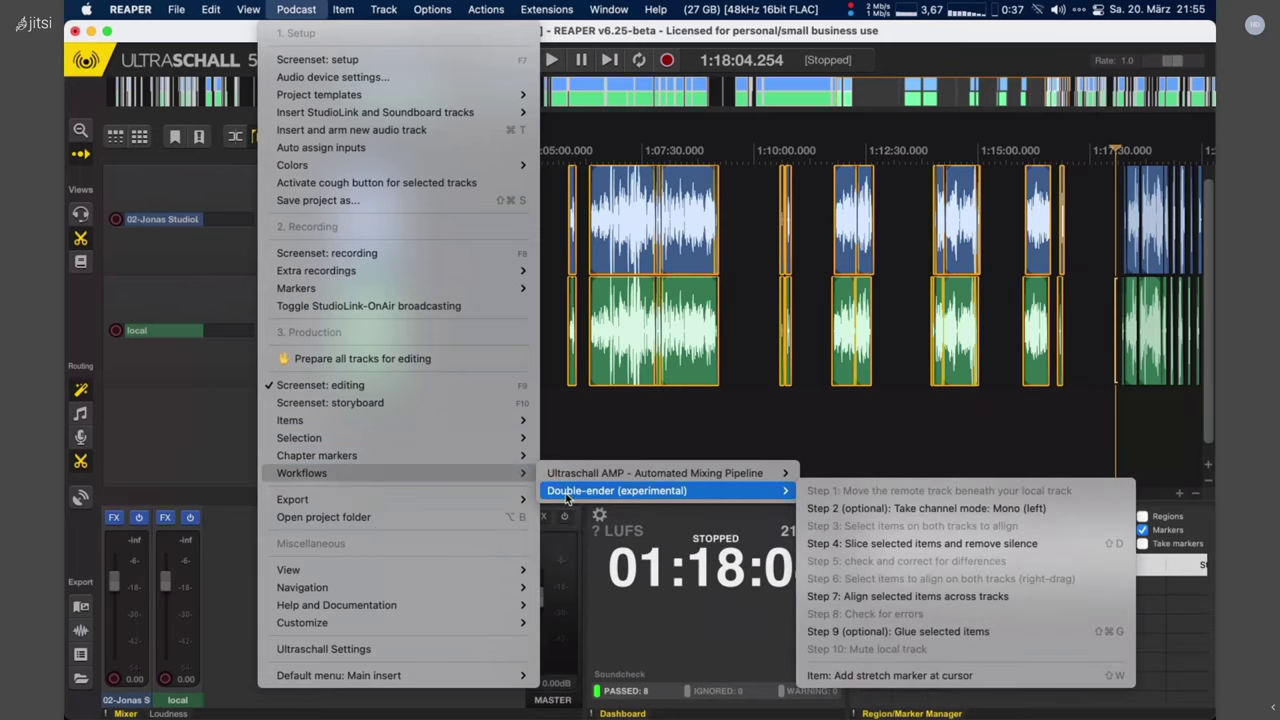
left_click(967, 601)
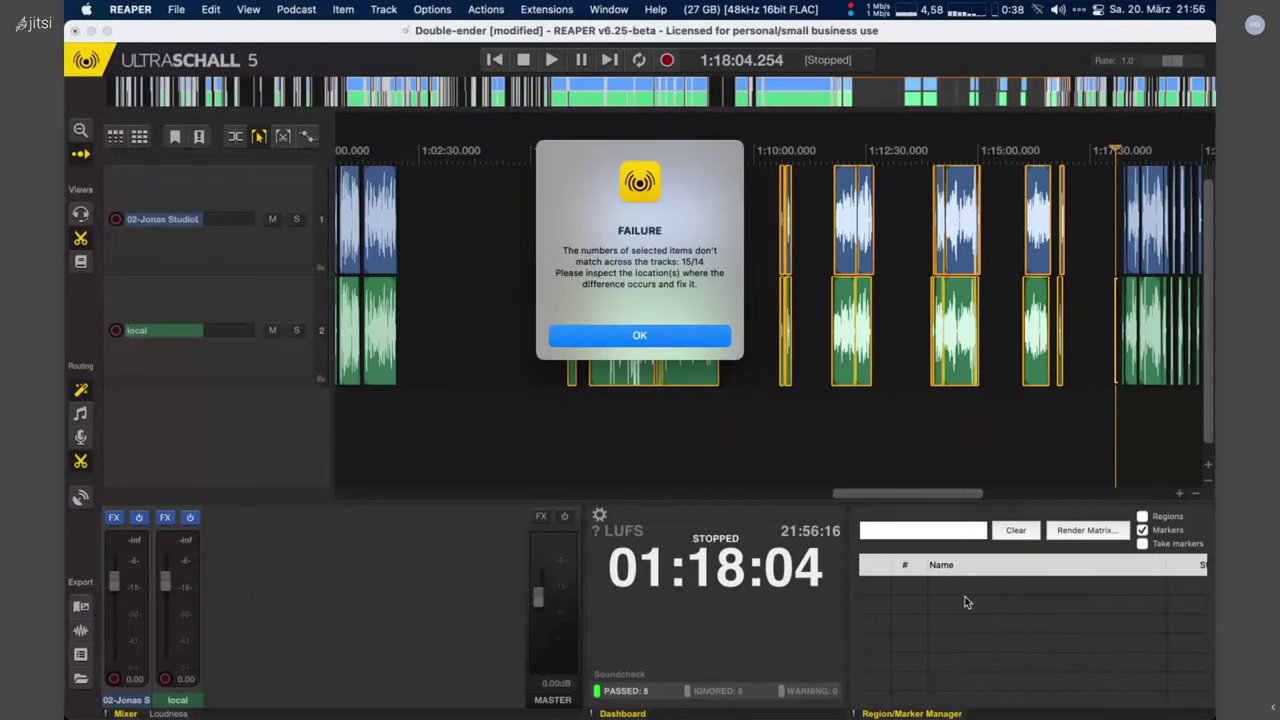
left_click(645, 335)
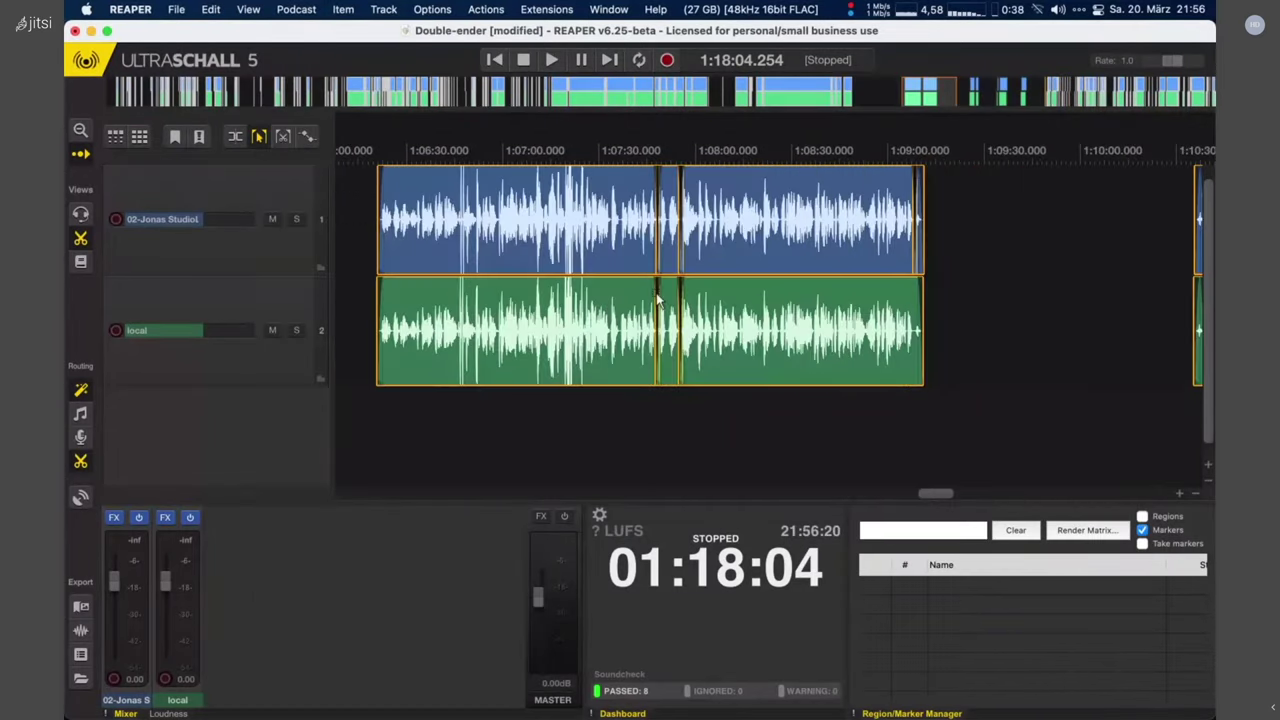
Step: Remove the extra short slice near 1:09:10 on the upper track and extend the preceding item to match the local item's end
scroll(657, 300, "up", 5)
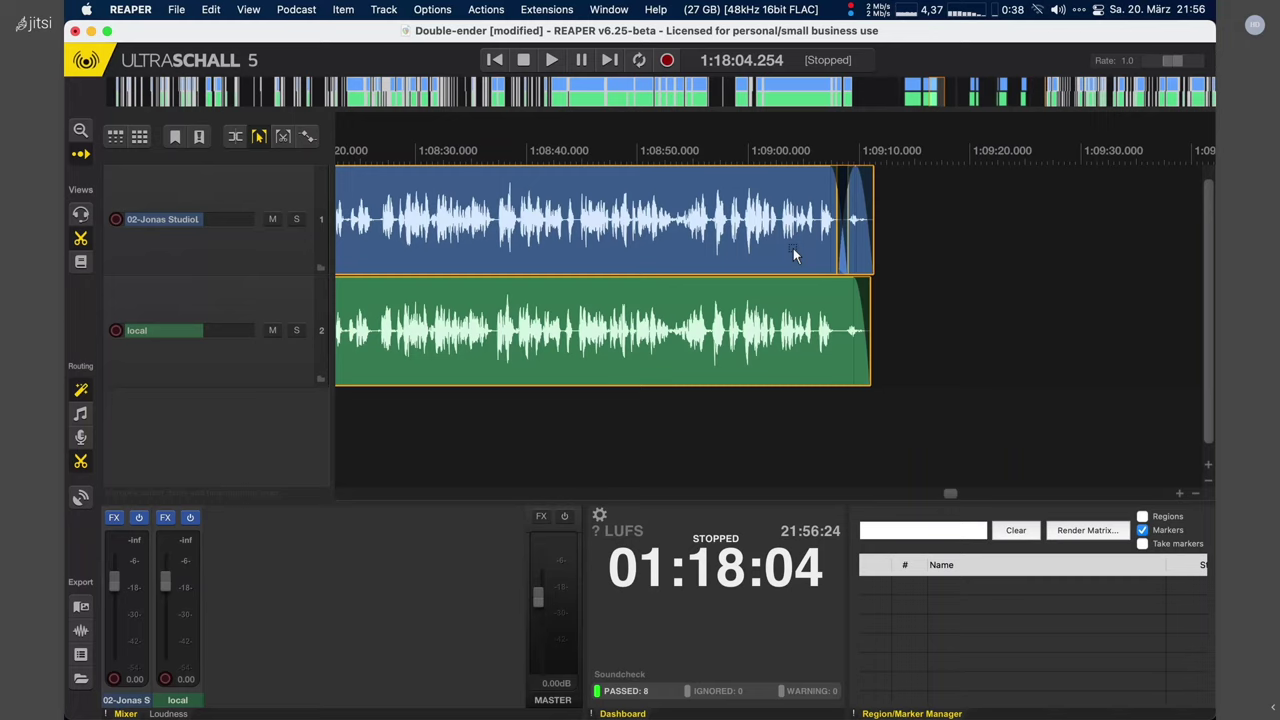
scroll(793, 250, "up", 1)
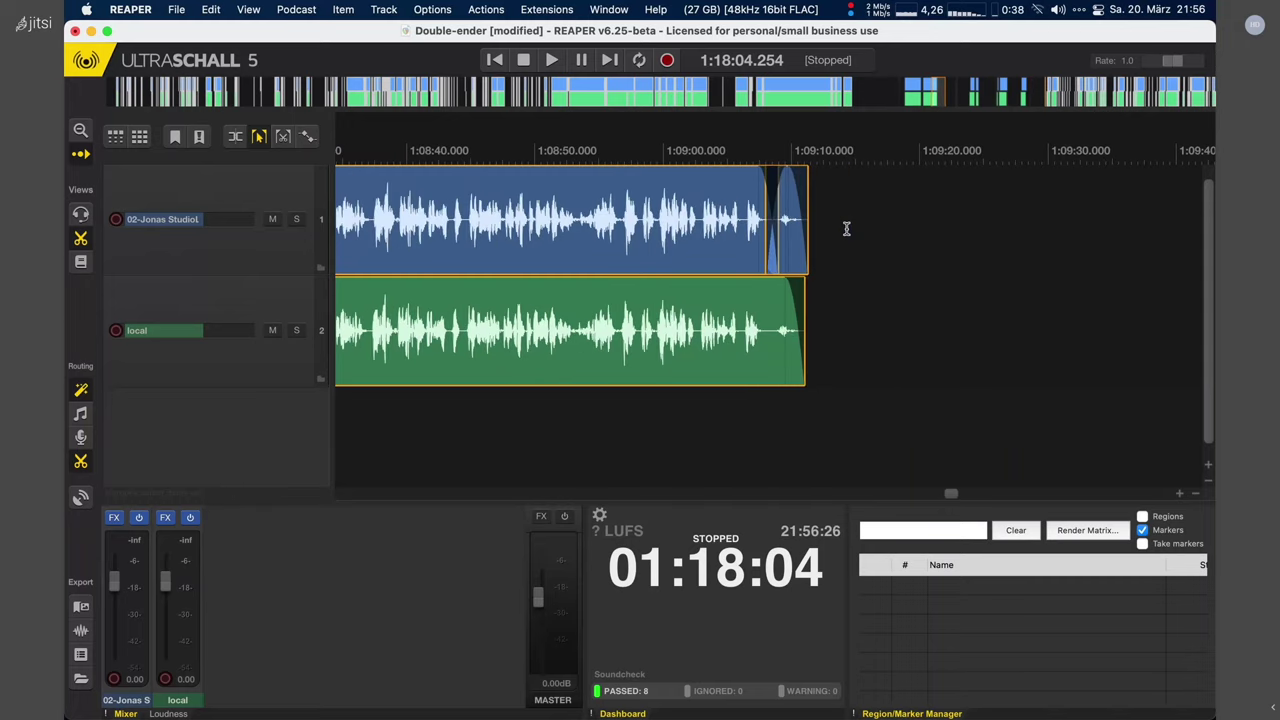
left_click(790, 203)
left_click_drag(790, 203, 797, 217)
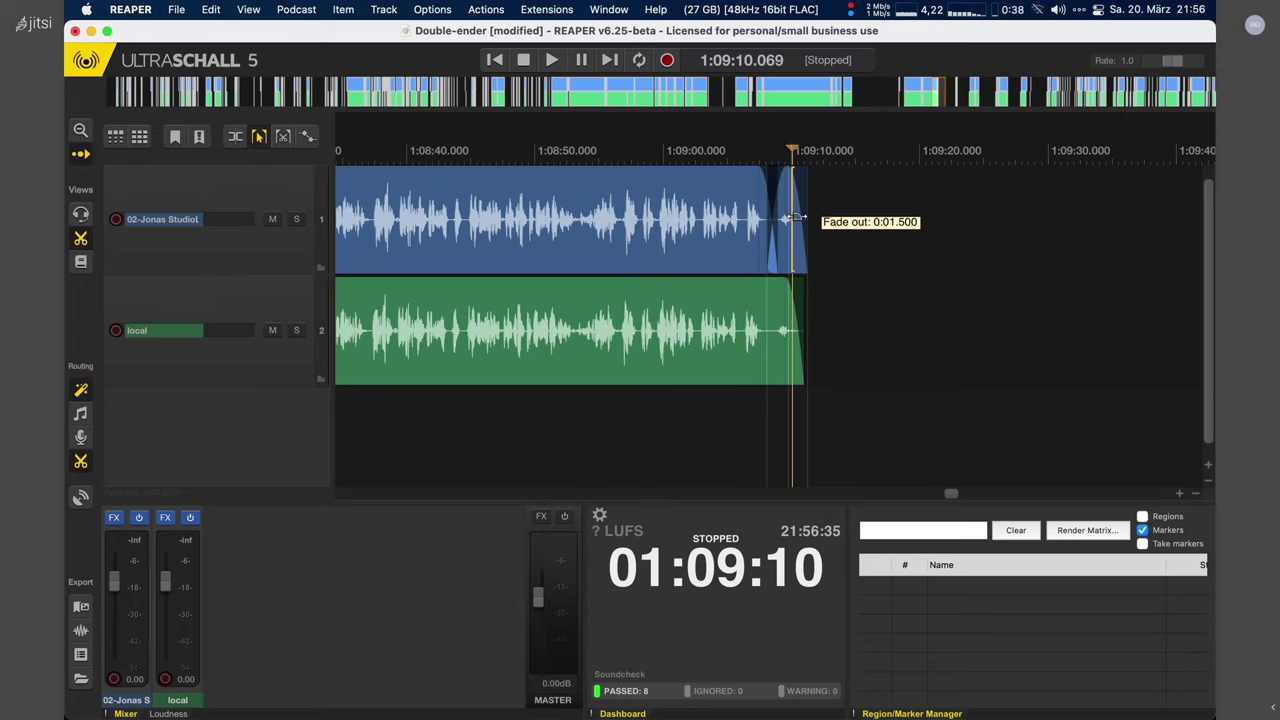
left_click_drag(797, 217, 806, 209)
scroll(810, 228, "down", 2)
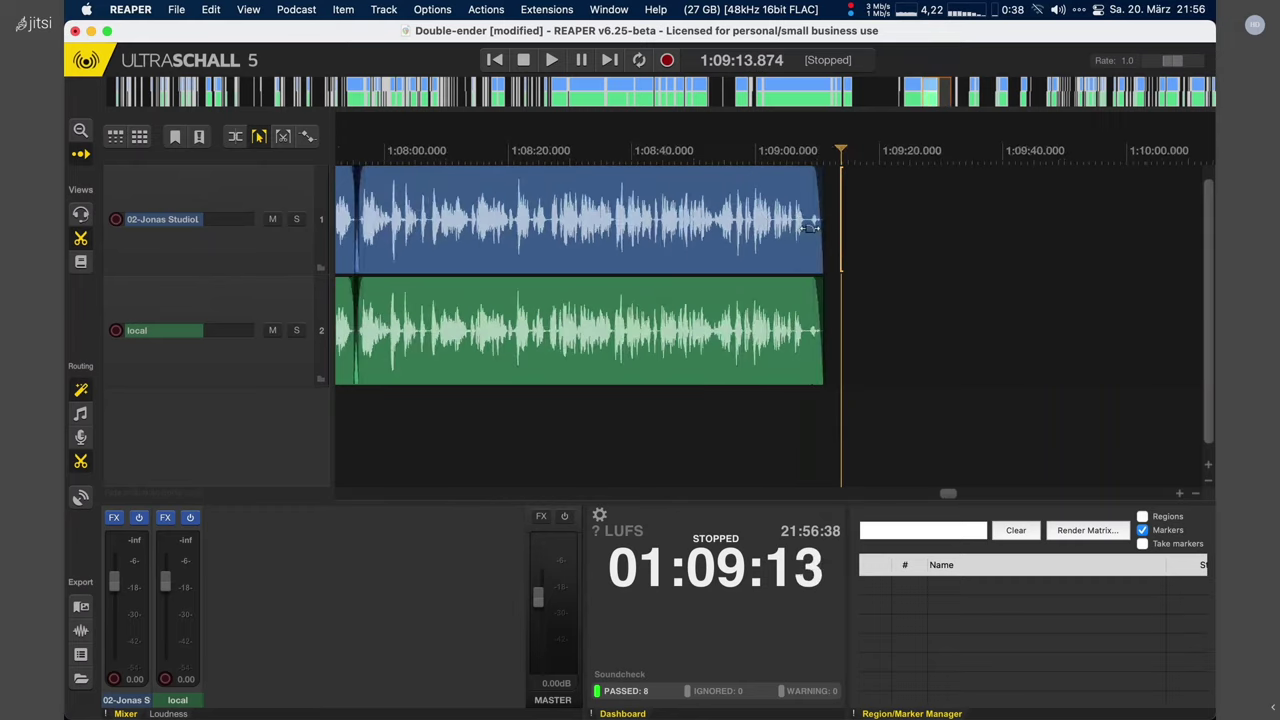
Step: Reselect the sliced items on both tracks from about 1:06:00 to 1:17:00
scroll(810, 228, "down", 3)
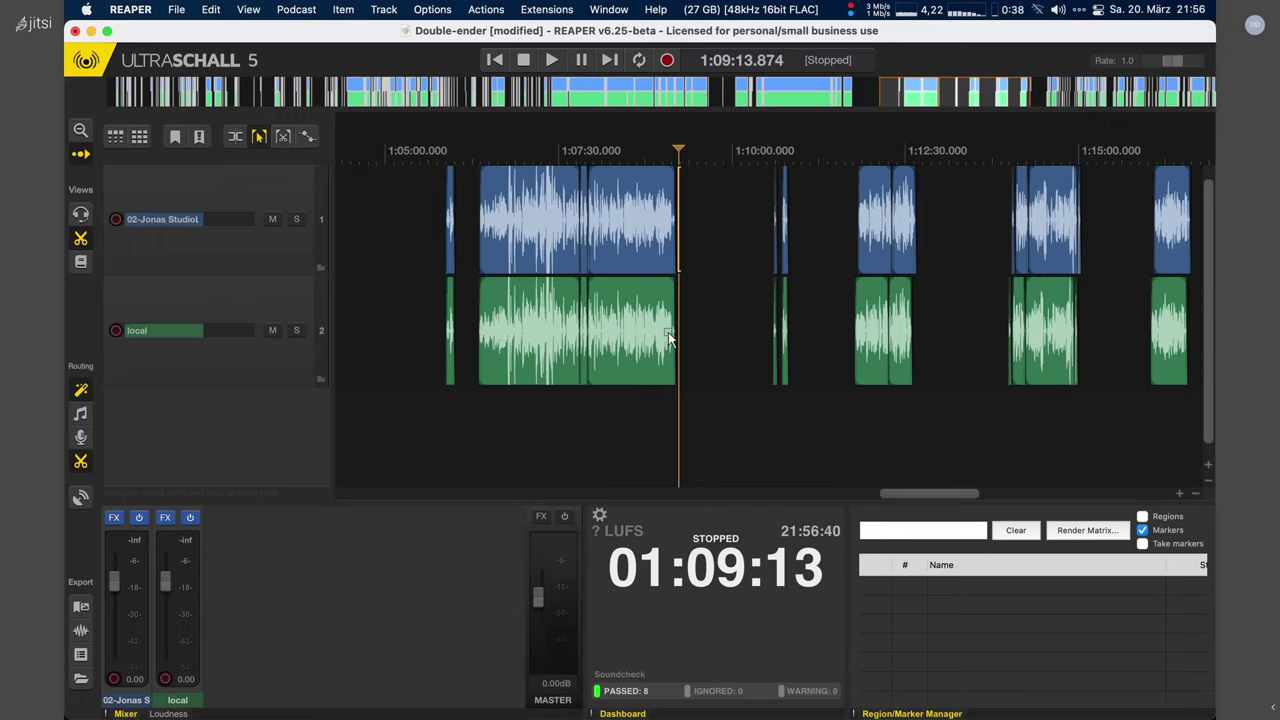
key("super+a")
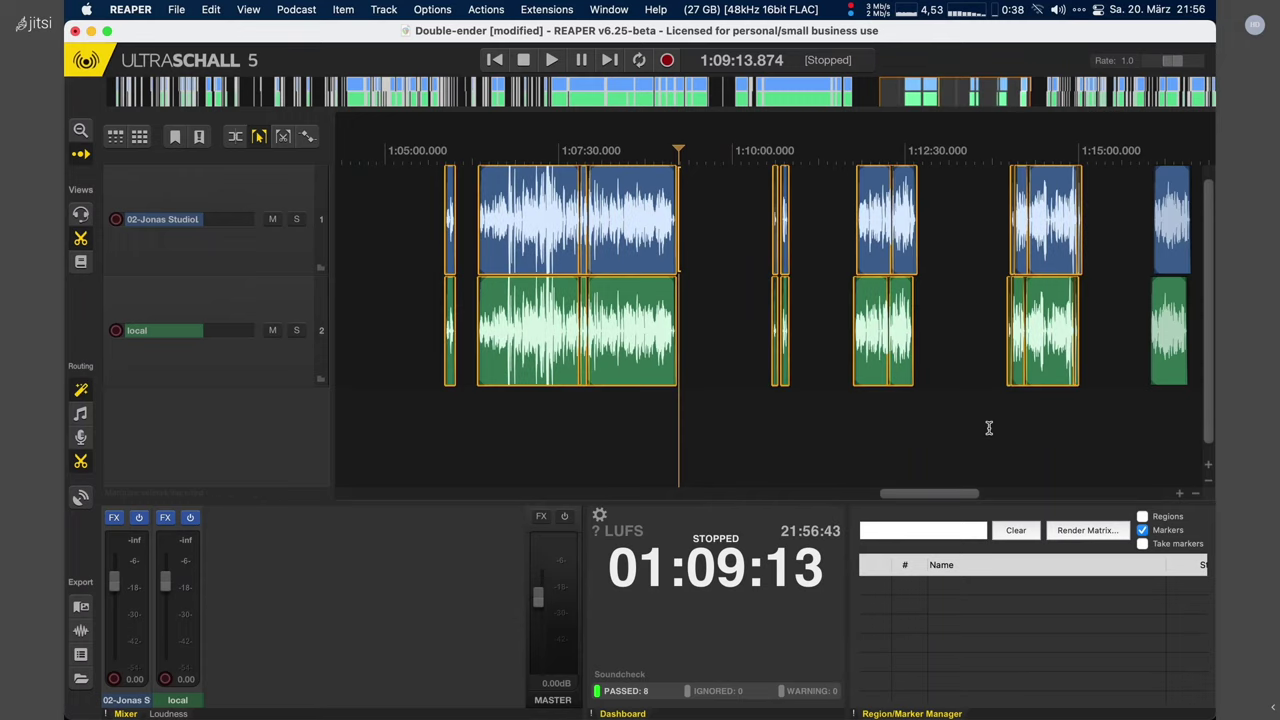
scroll(989, 428, "down", 1)
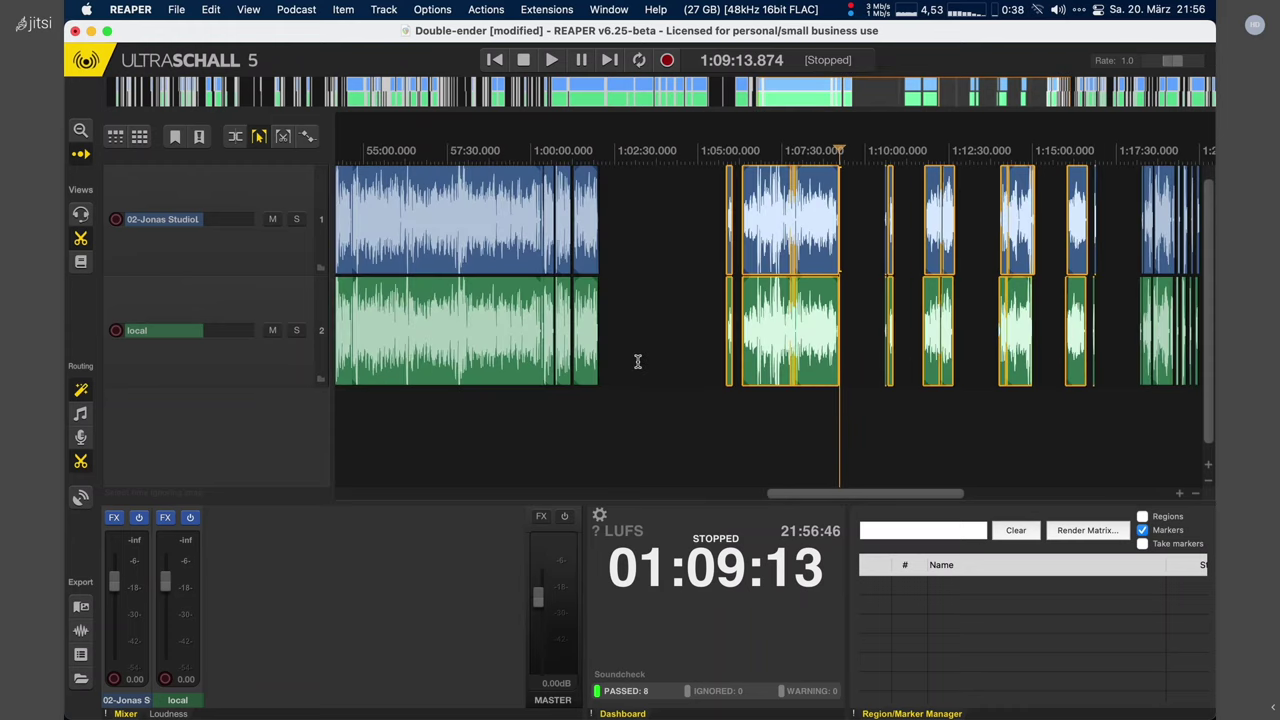
scroll(901, 267, "up", 2)
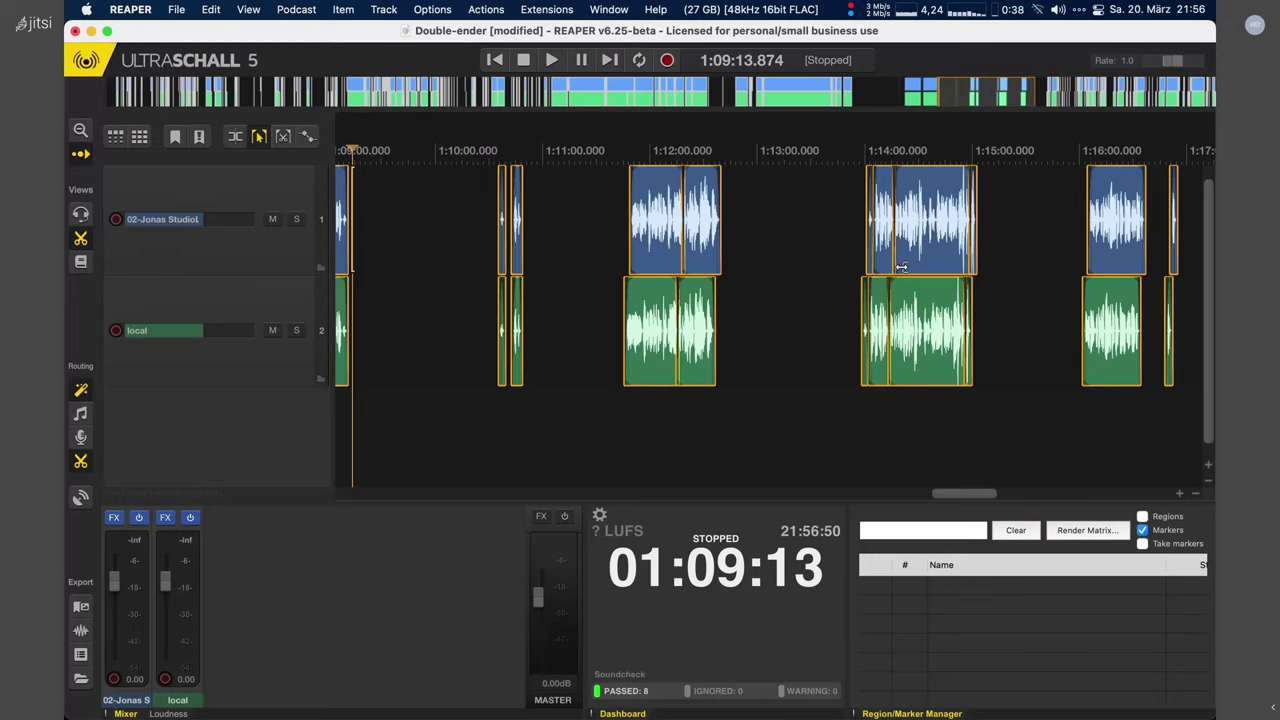
scroll(901, 267, "down", 1)
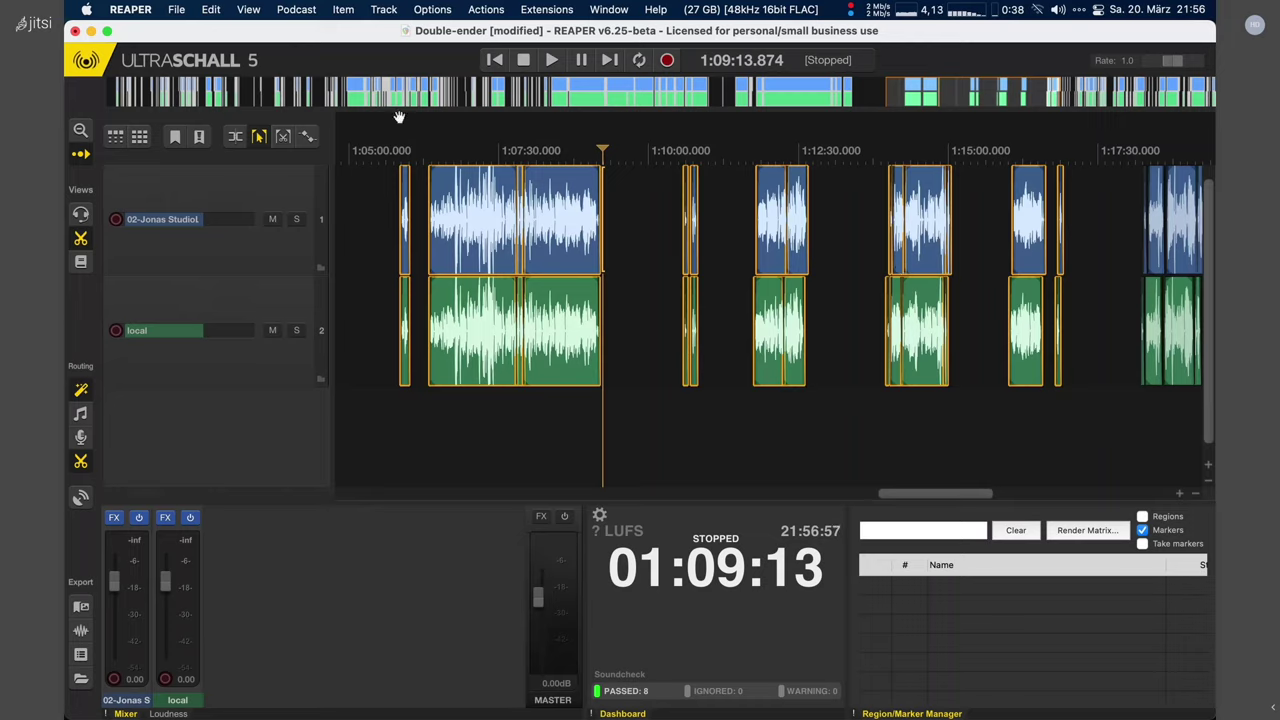
Step: Run the Double-ender workflow's step 7, Align selected items across tracks, on the selected items and dismiss the result
left_click(297, 10)
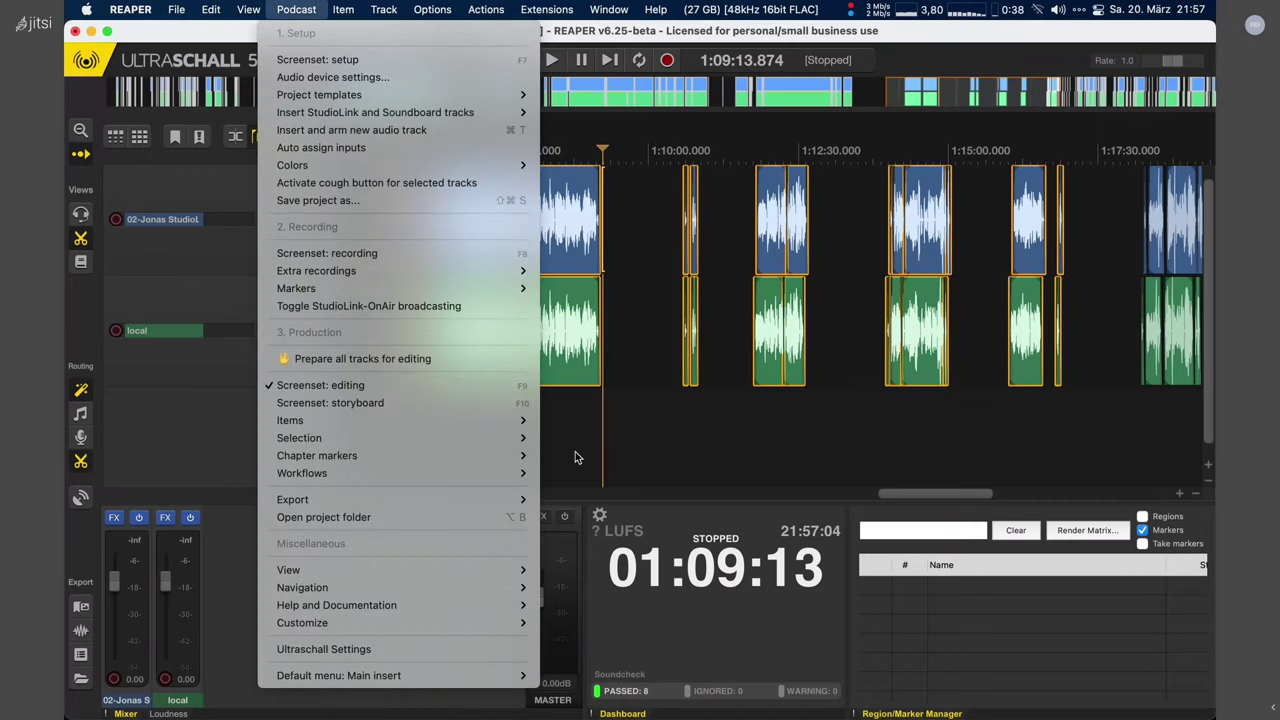
mouse_move(301, 473)
mouse_move(617, 490)
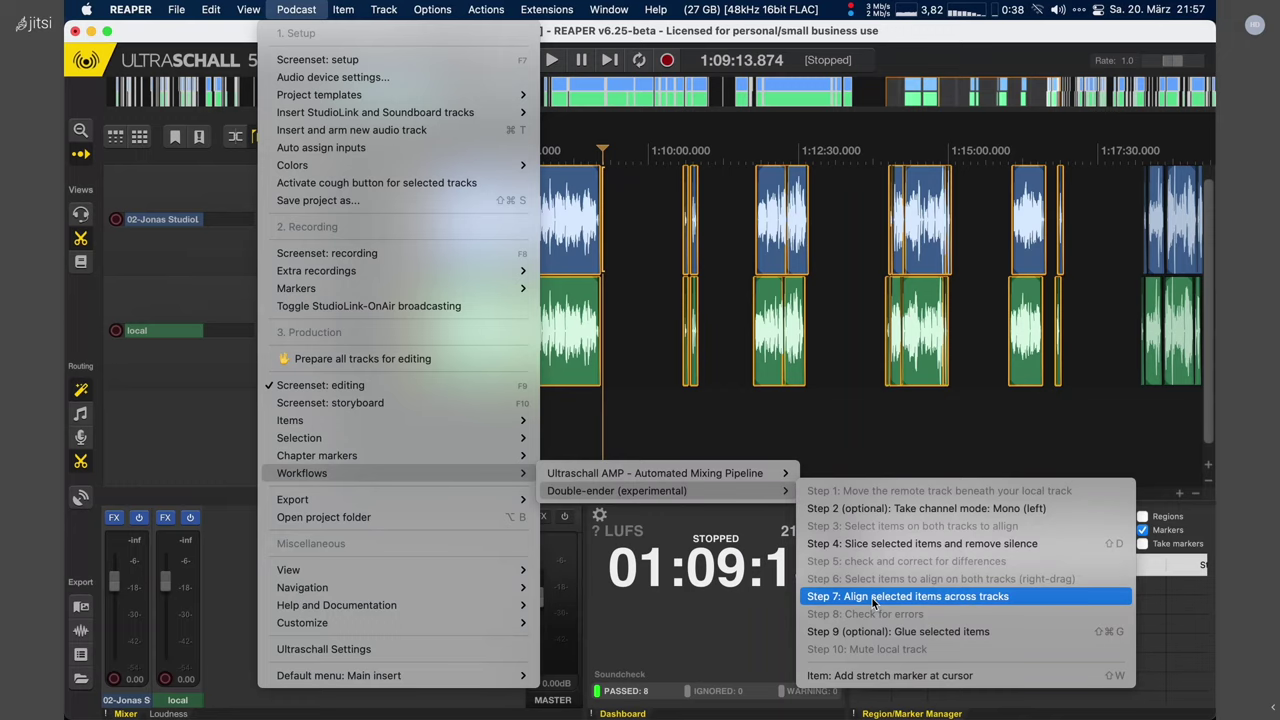
left_click(873, 598)
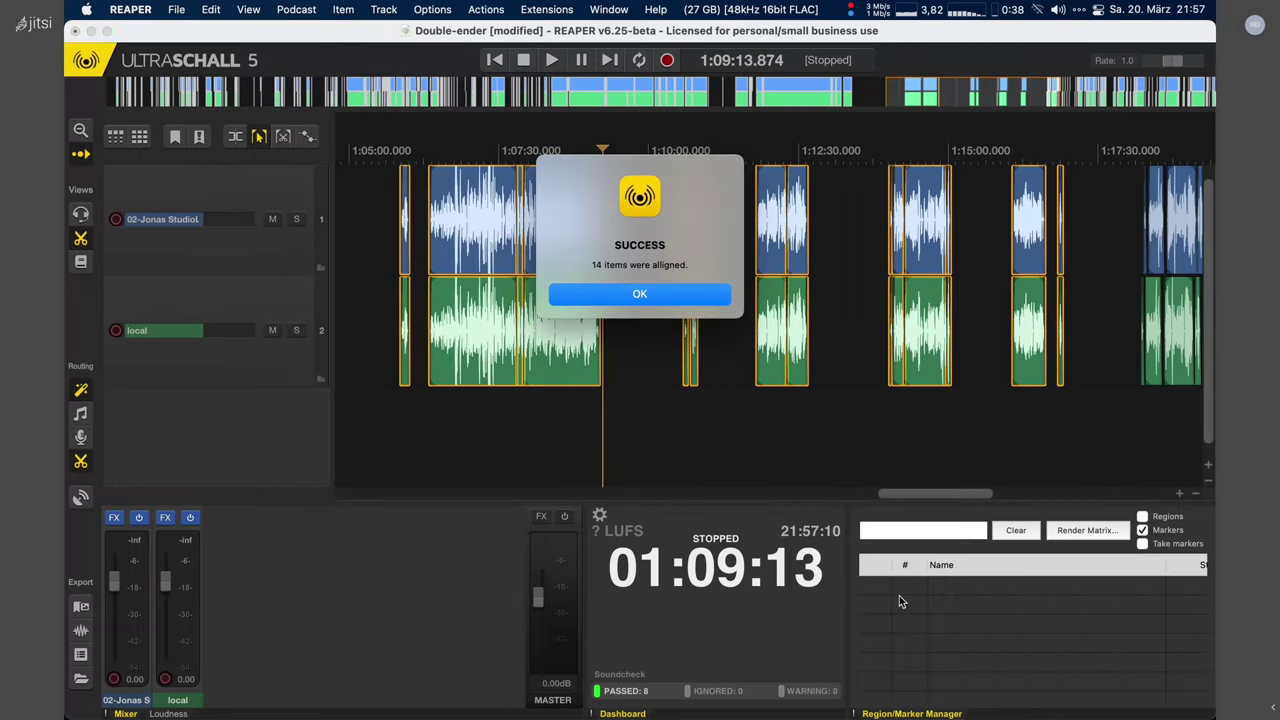
left_click(673, 296)
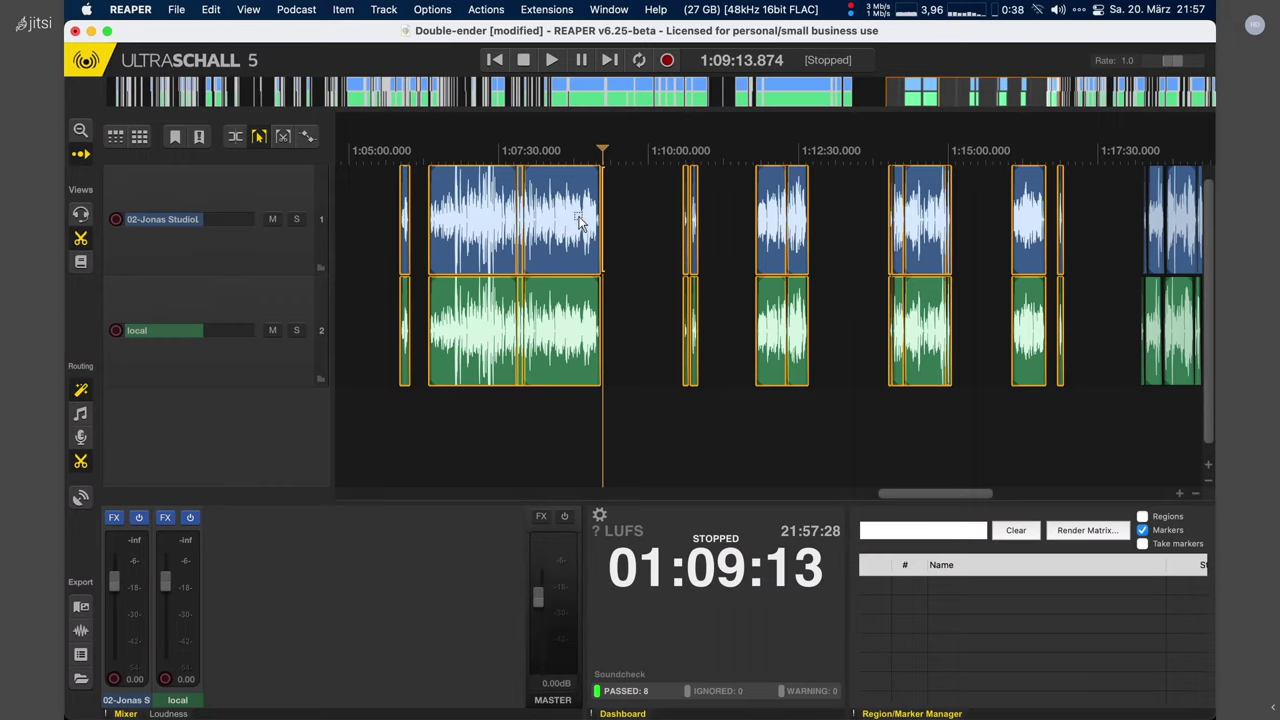
Step: Examine how closely the waveforms of both tracks line up between about 1:08:00 and 1:15:00
scroll(903, 316, "up", 5)
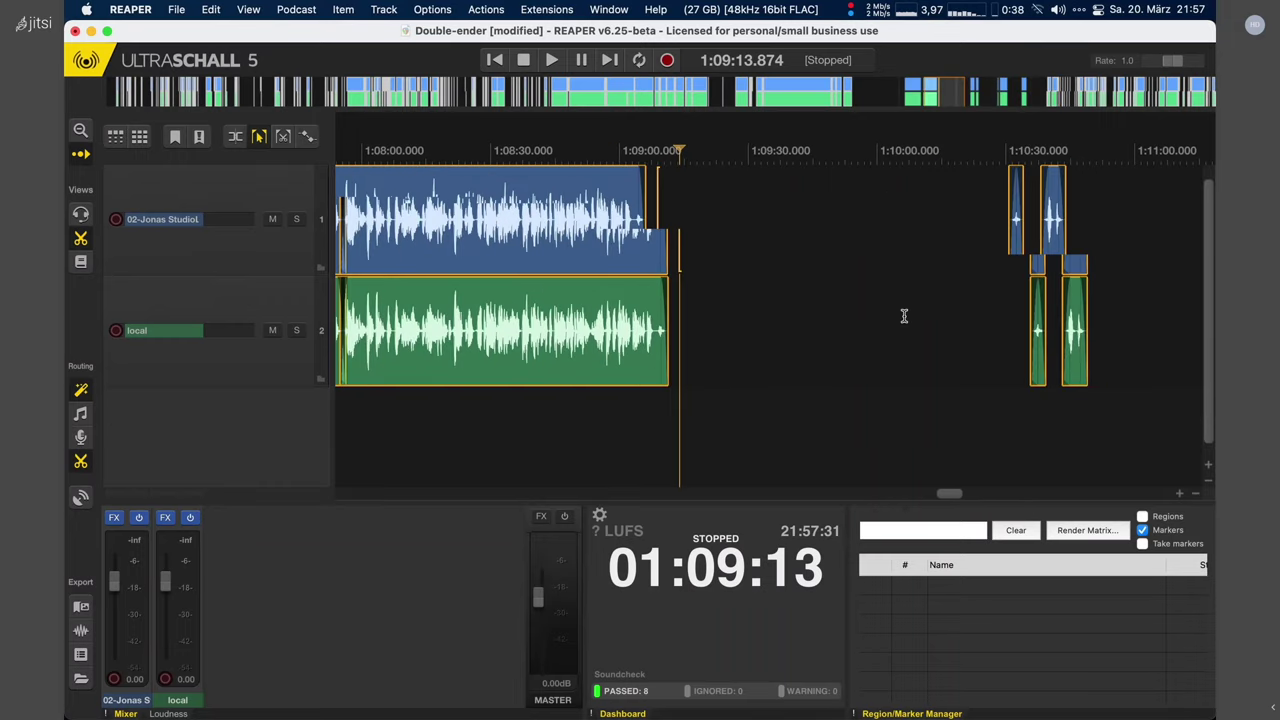
scroll(709, 247, "up", 5)
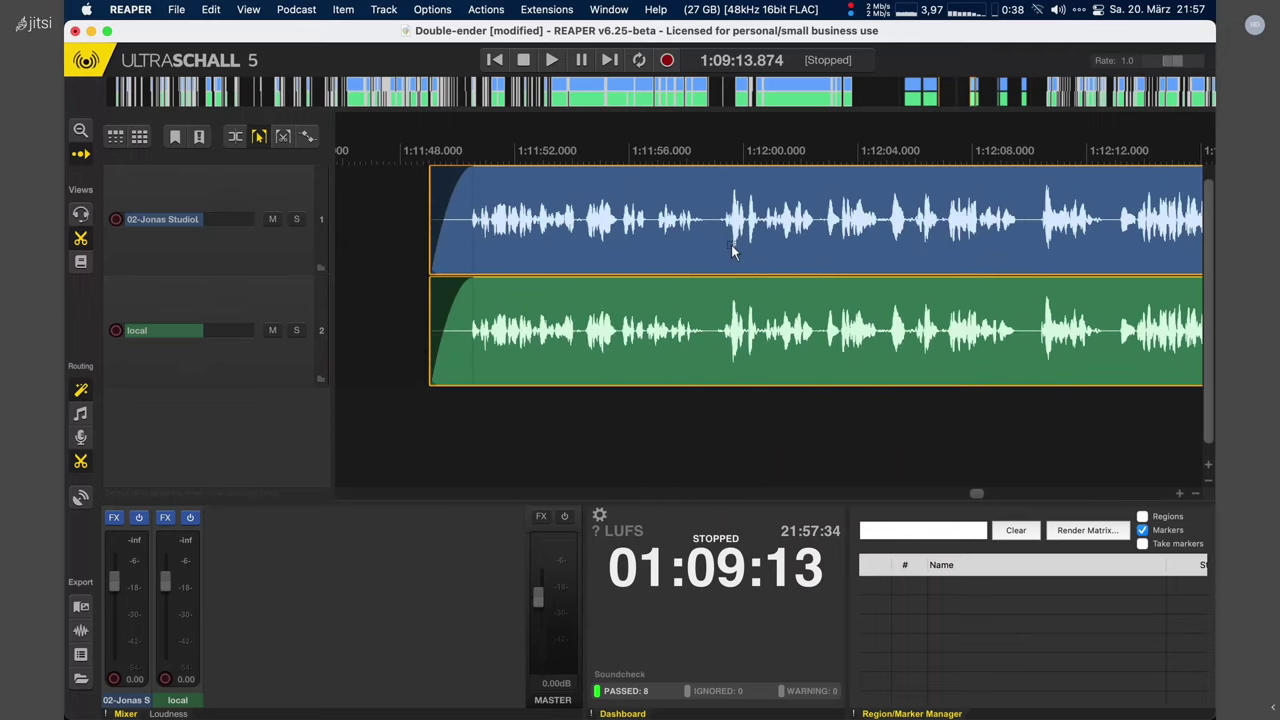
scroll(731, 244, "up", 5)
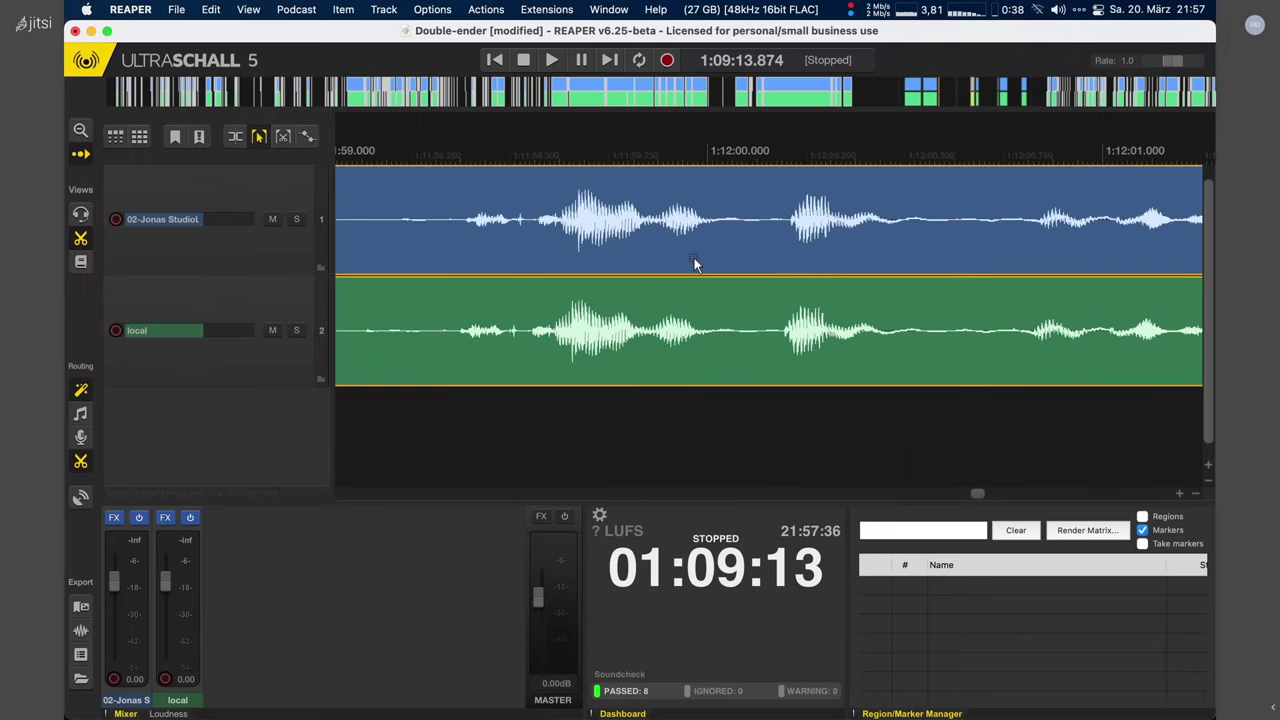
scroll(694, 265, "down", 3)
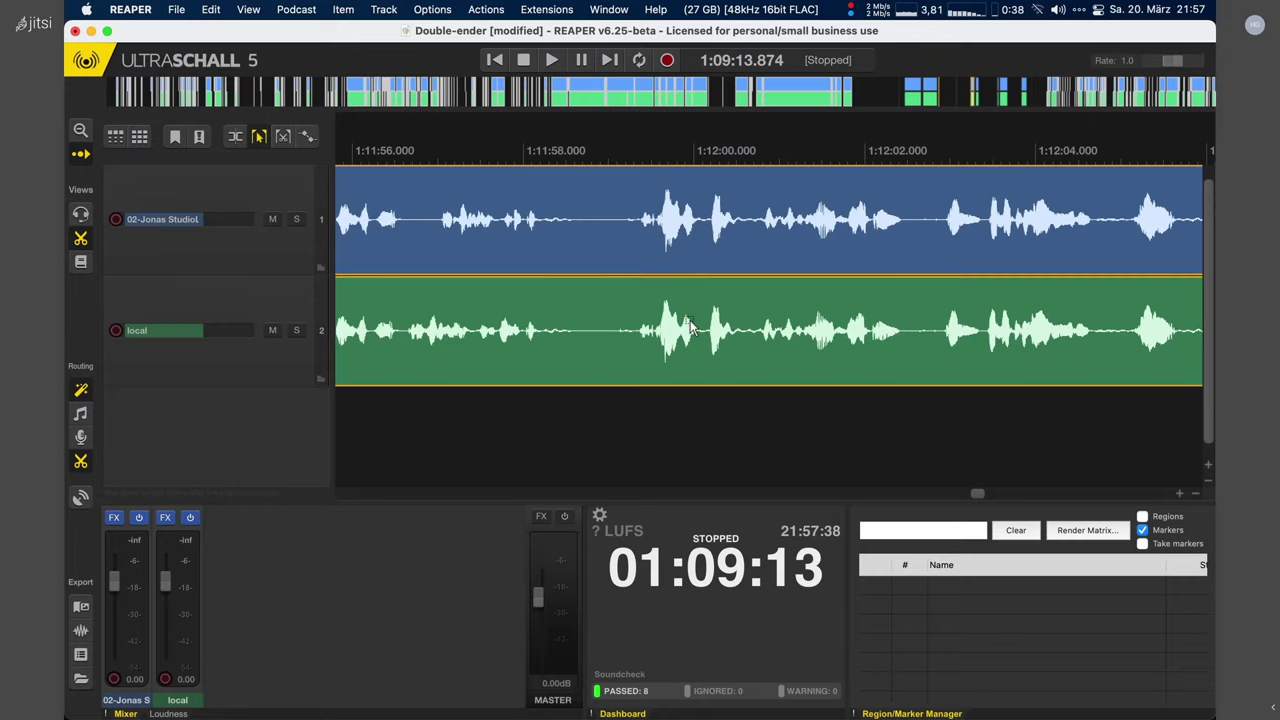
scroll(775, 292, "down", 4)
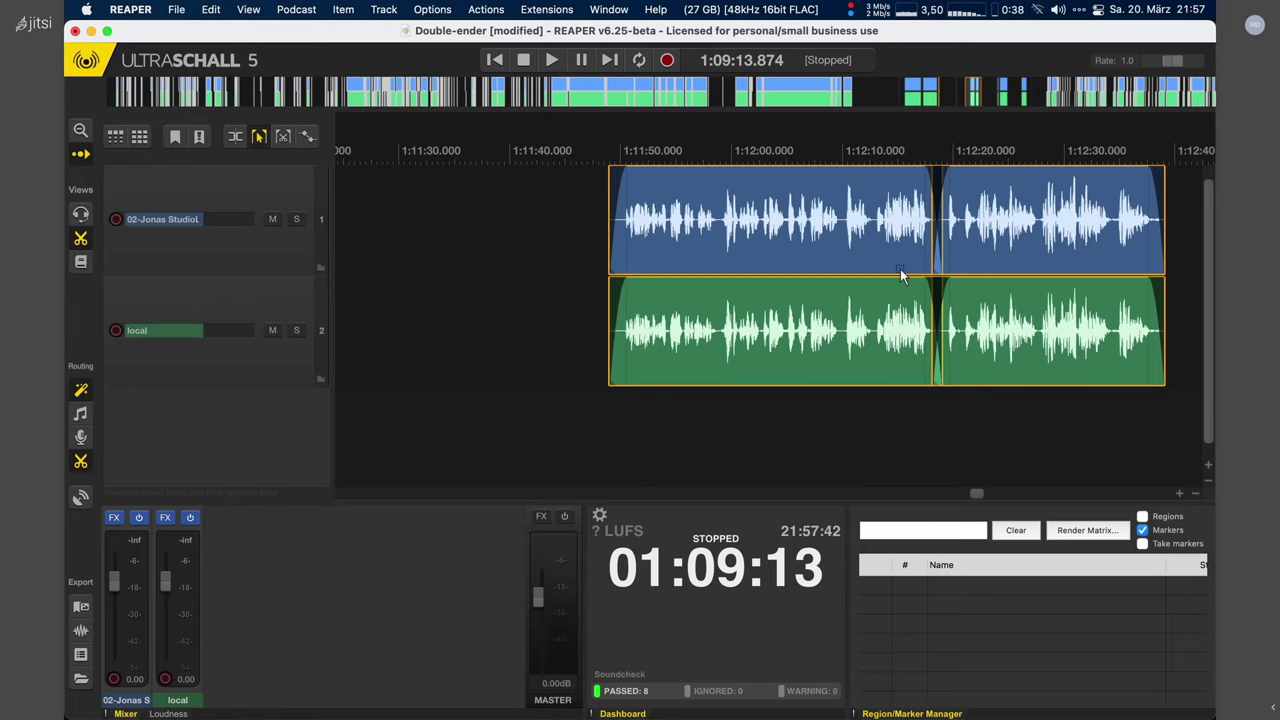
scroll(900, 276, "down", 5)
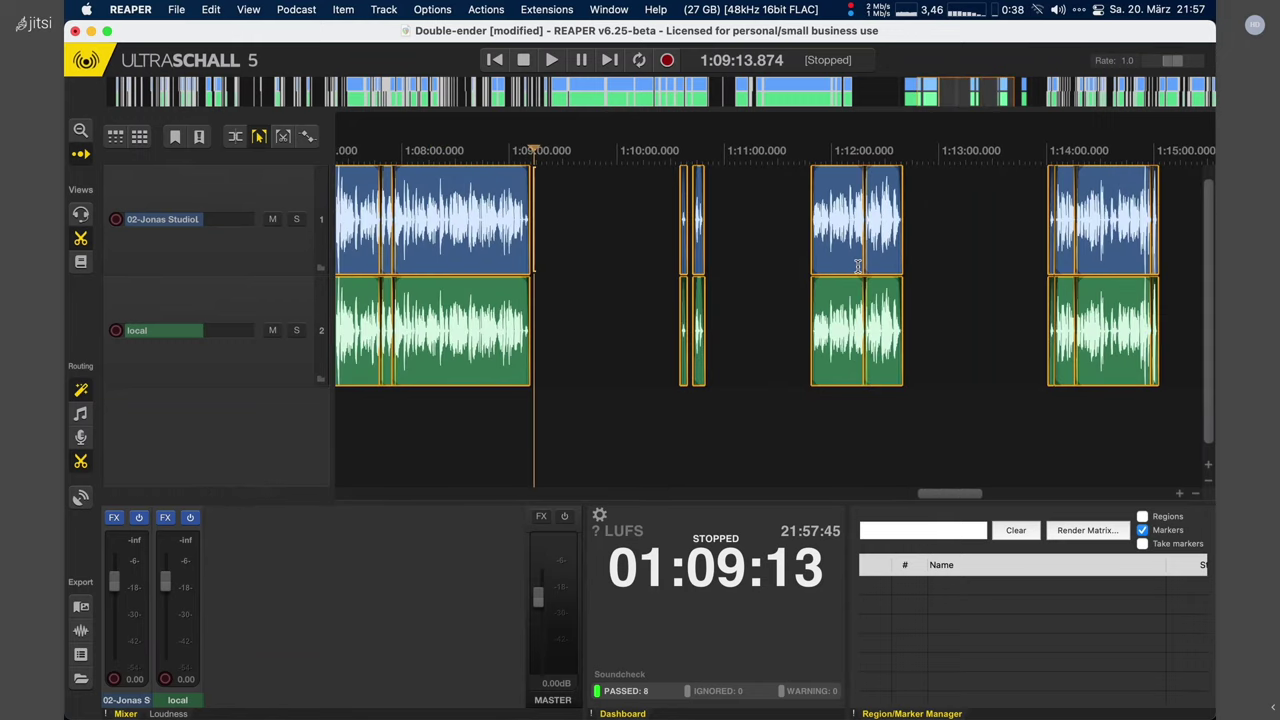
scroll(1108, 250, "up", 3)
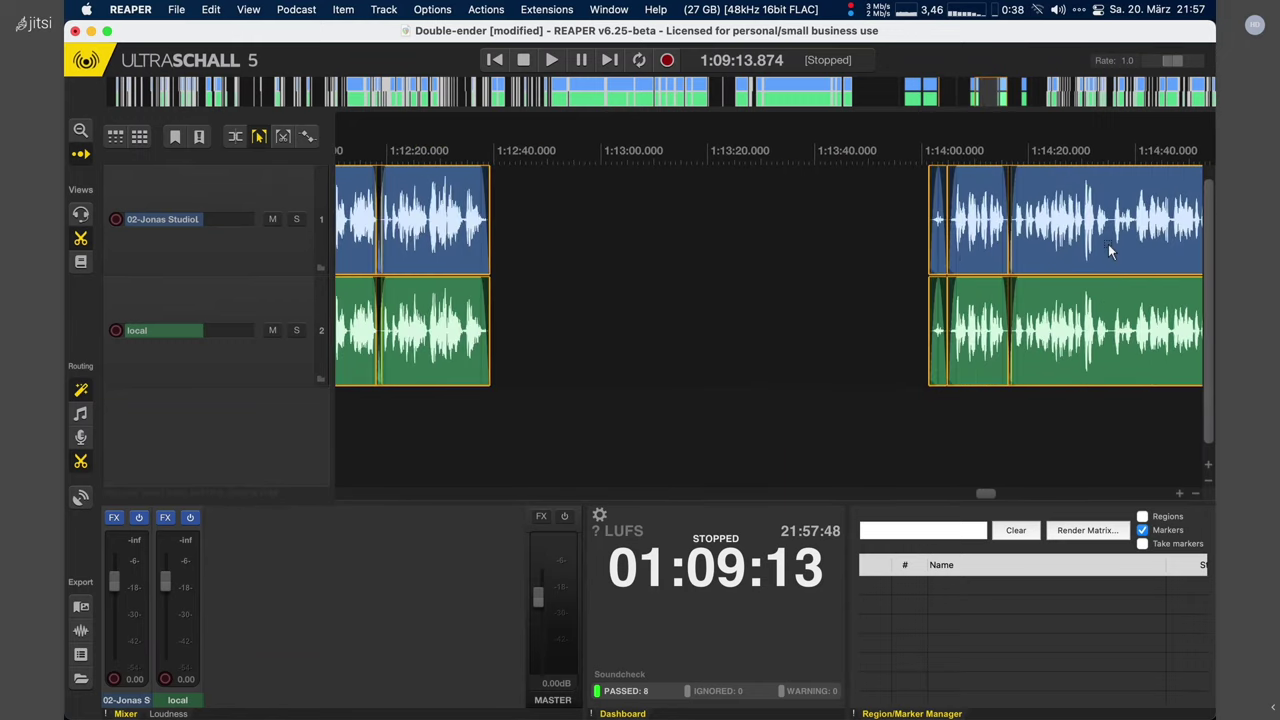
scroll(1108, 250, "down", 3)
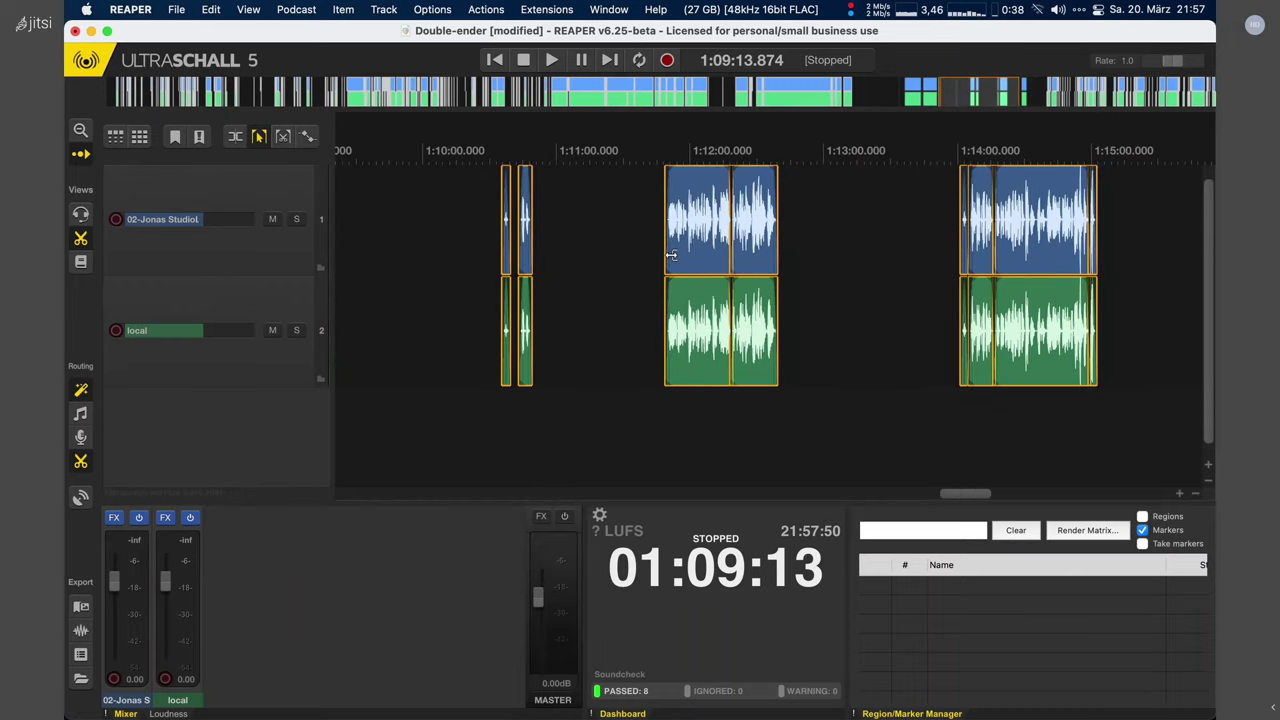
Step: Mute the upper track briefly and unmute it again
left_click(273, 219)
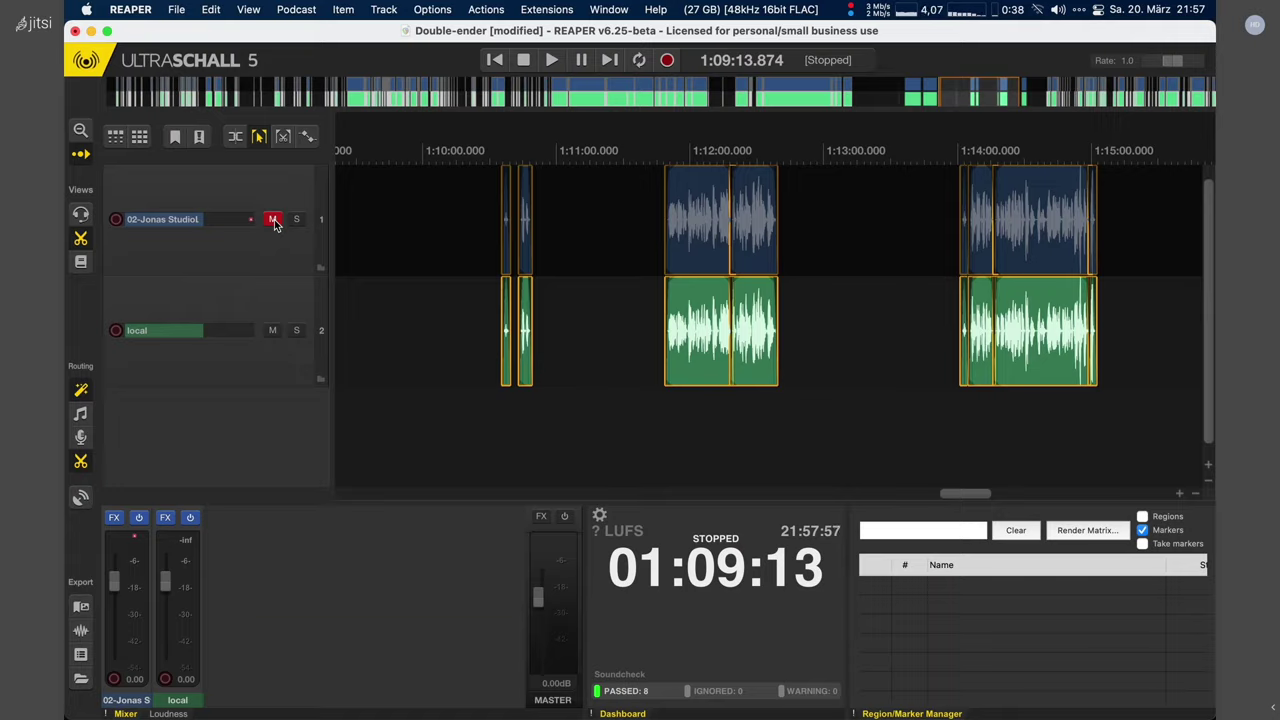
left_click(273, 219)
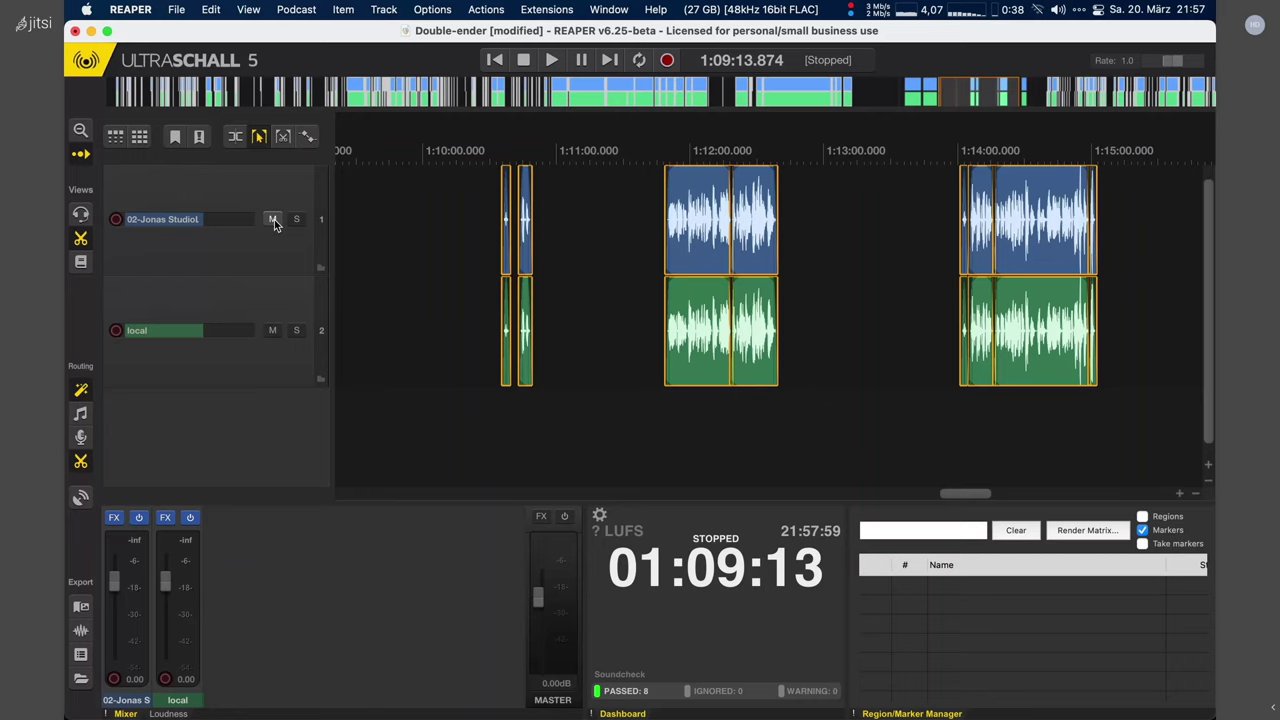
Step: Consult the final steps of the Double-ender workflow, mute the upper StudioLink track and clear the item selection
left_click(296, 9)
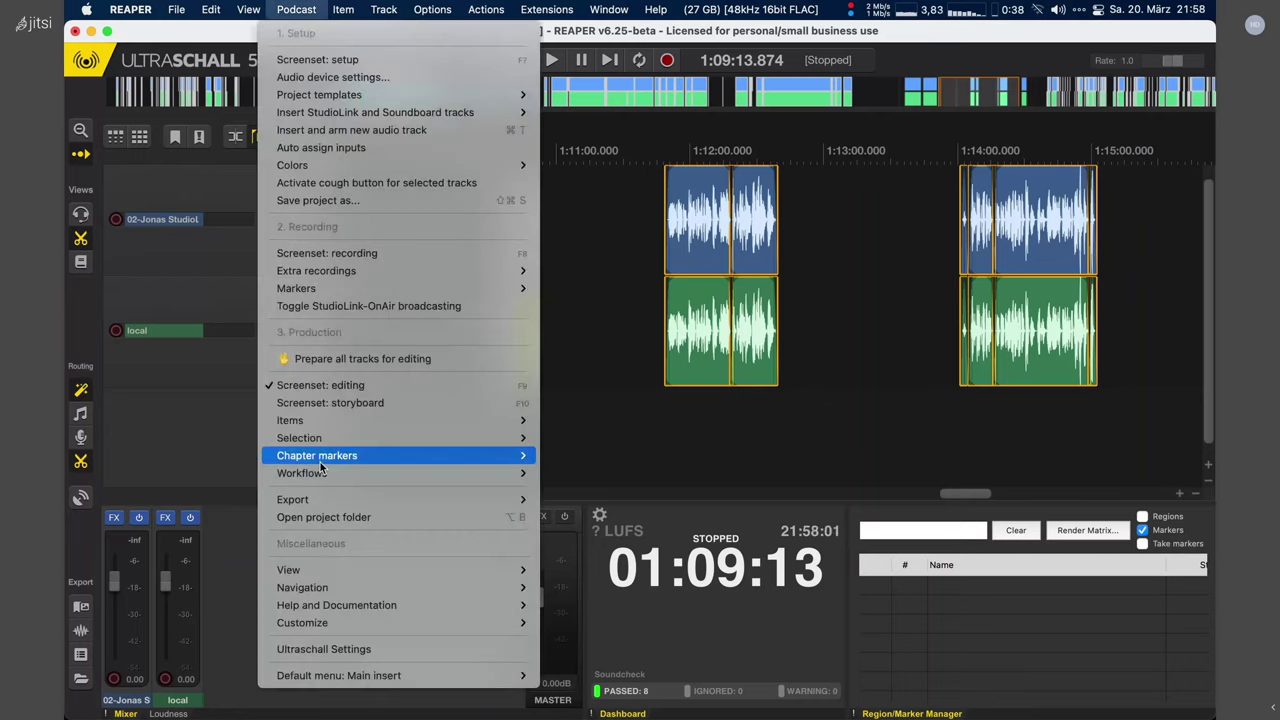
mouse_move(322, 475)
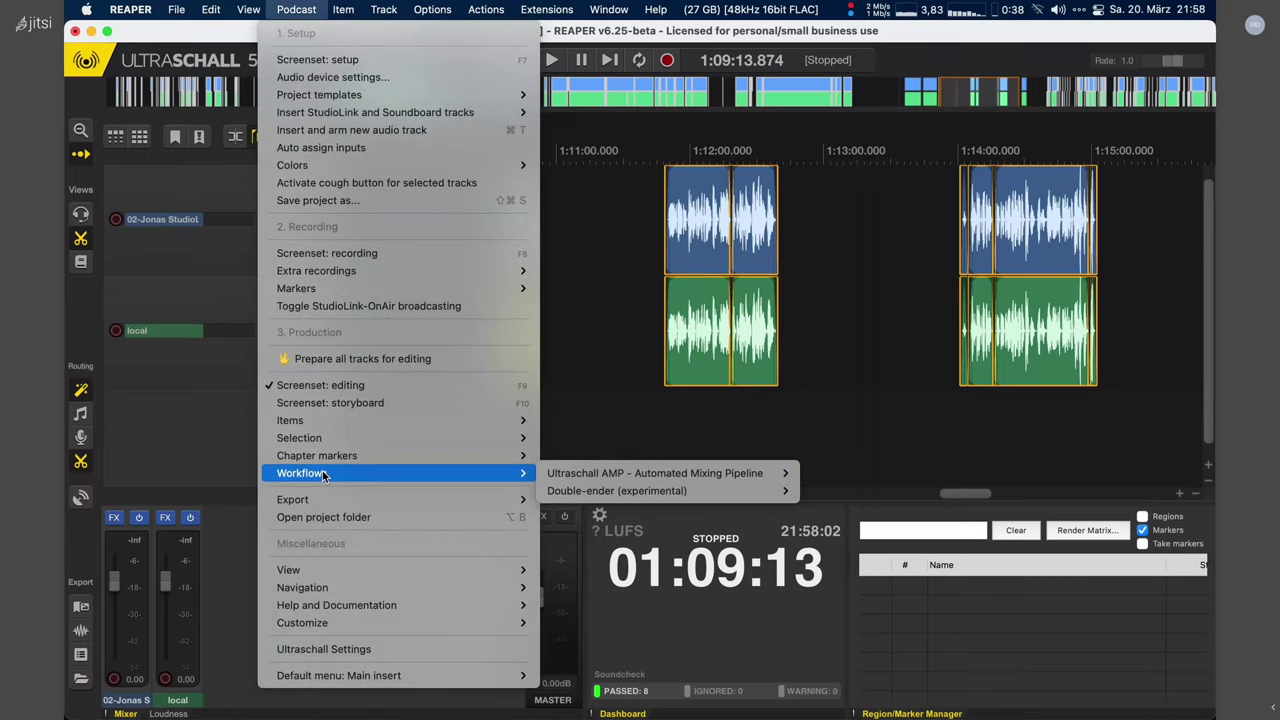
mouse_move(617, 490)
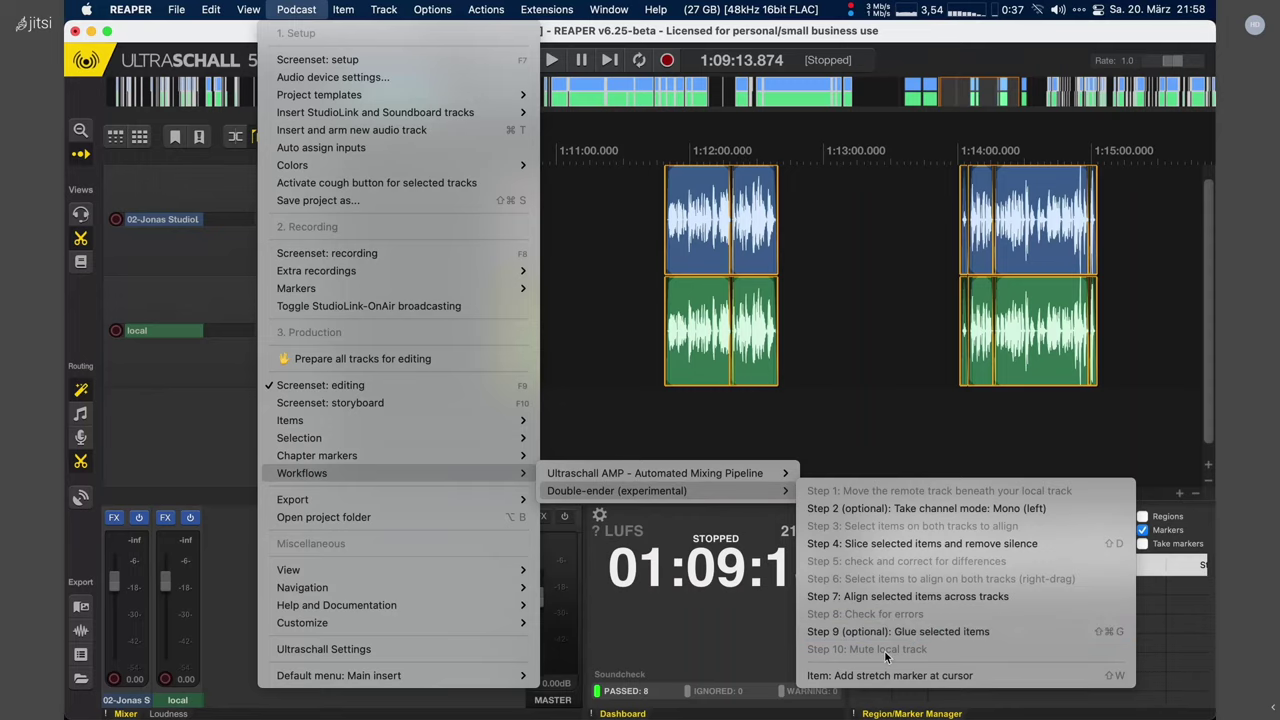
left_click(884, 650)
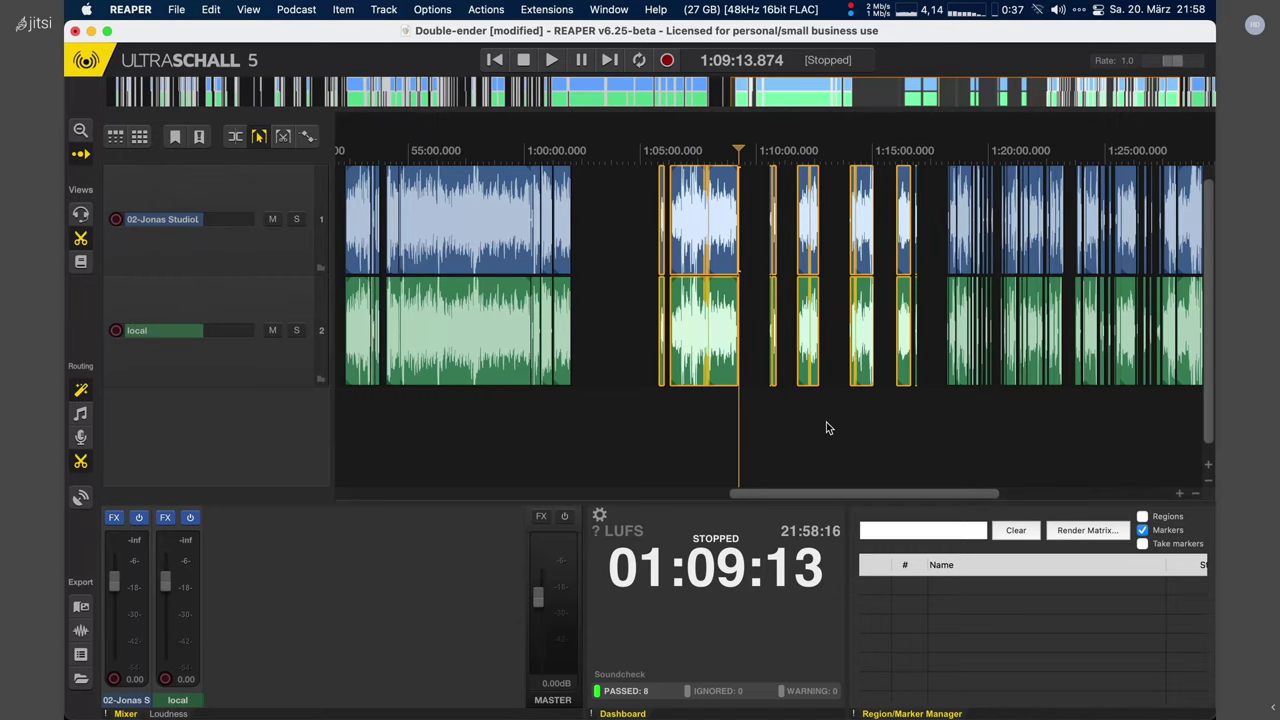
scroll(770, 390, "up", 5)
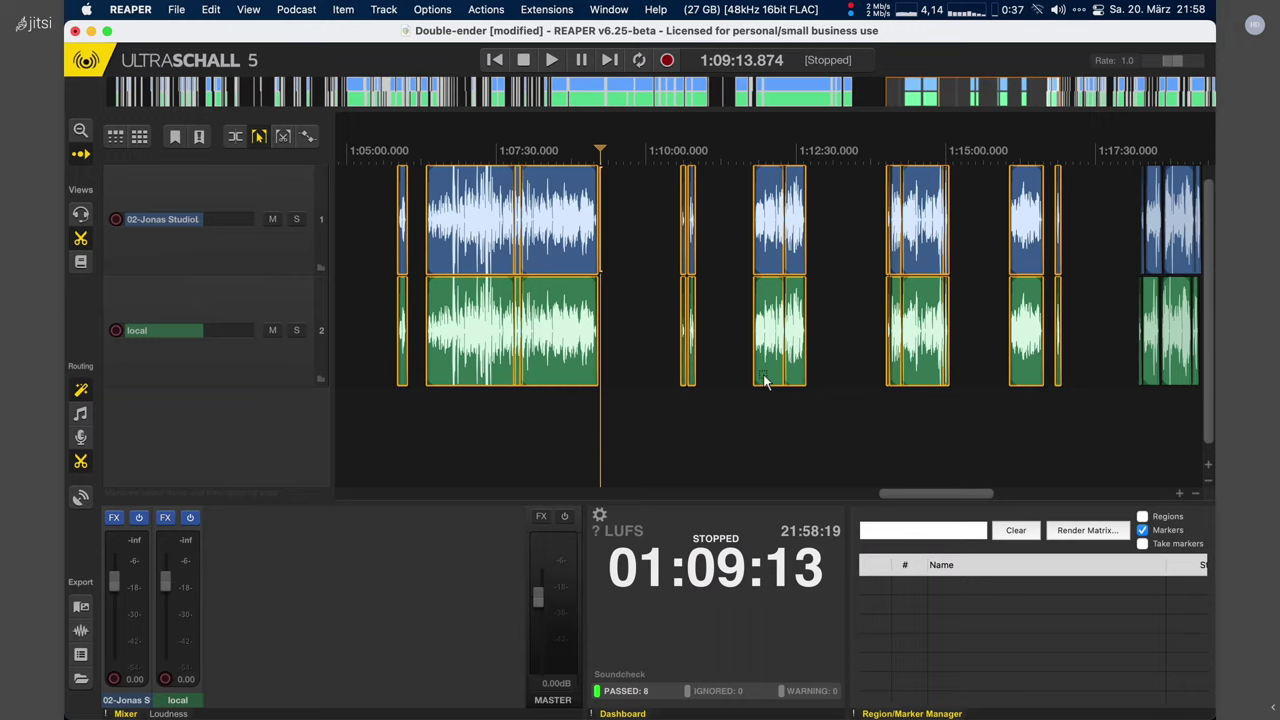
key("F5")
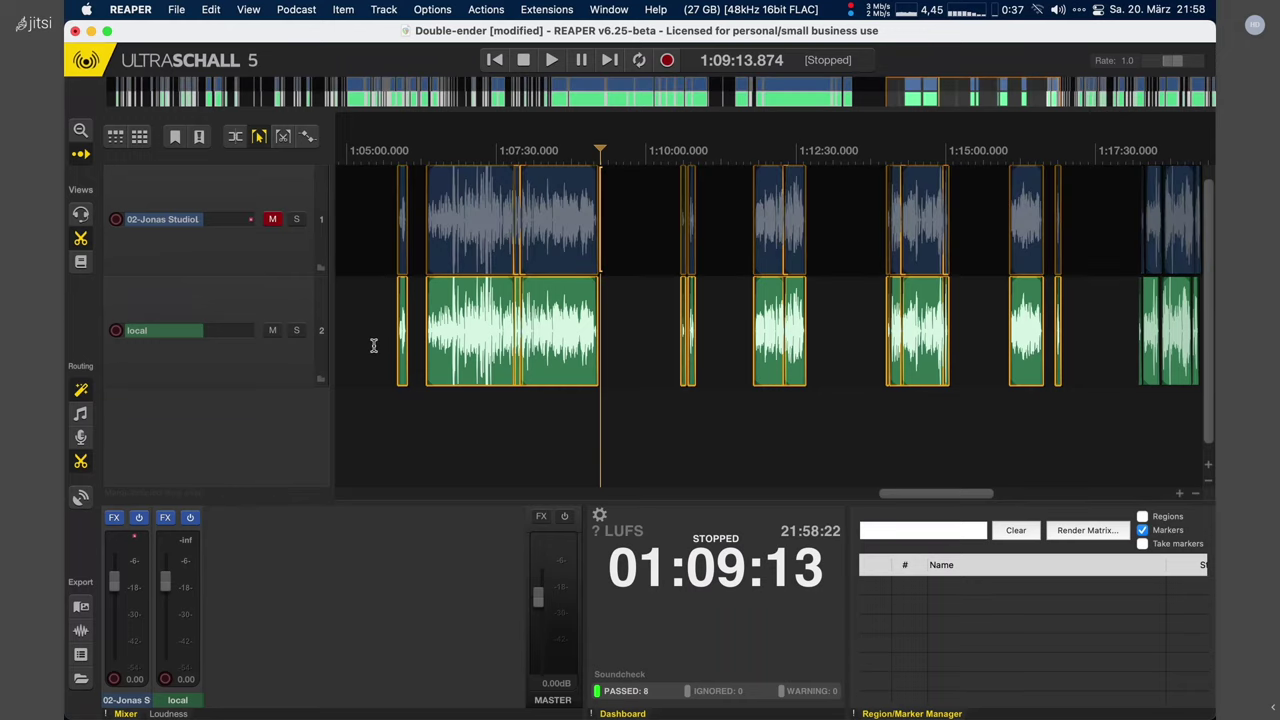
left_click(436, 425)
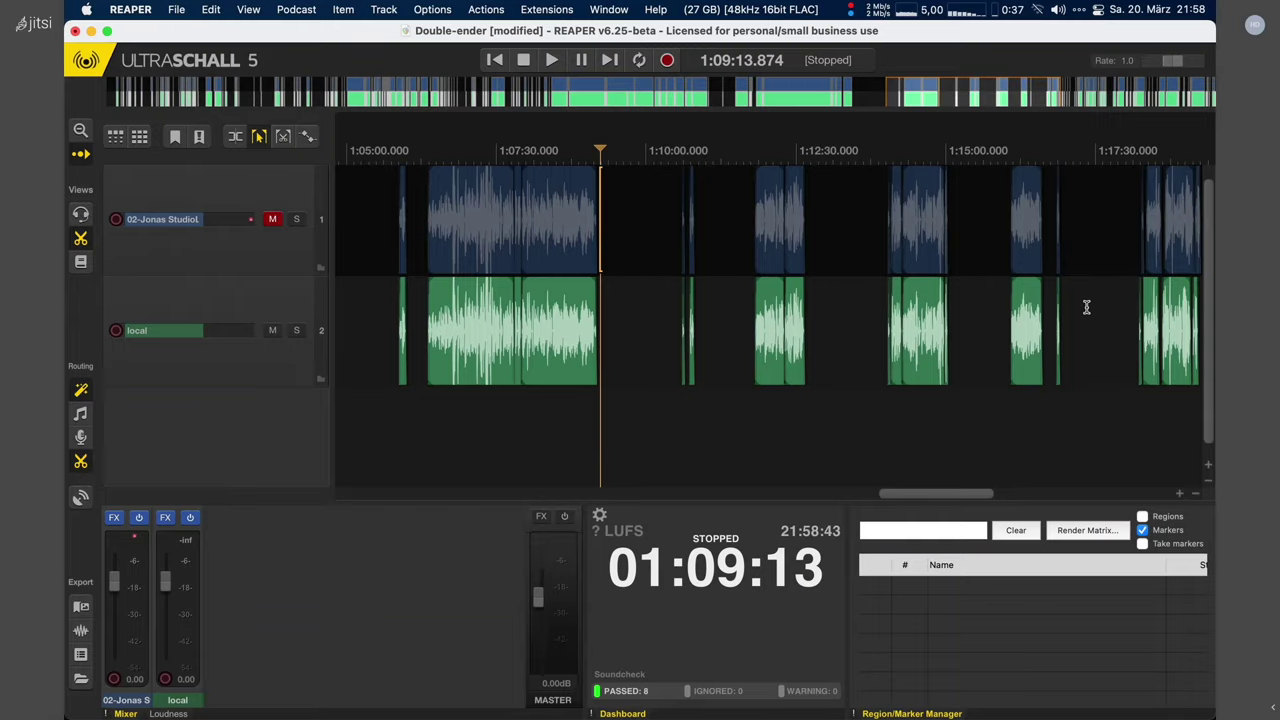
Step: Nudge the long local item at about 1:14:40 and delete the short local items around 1:14:00 and 1:15:00
scroll(930, 333, "up", 5)
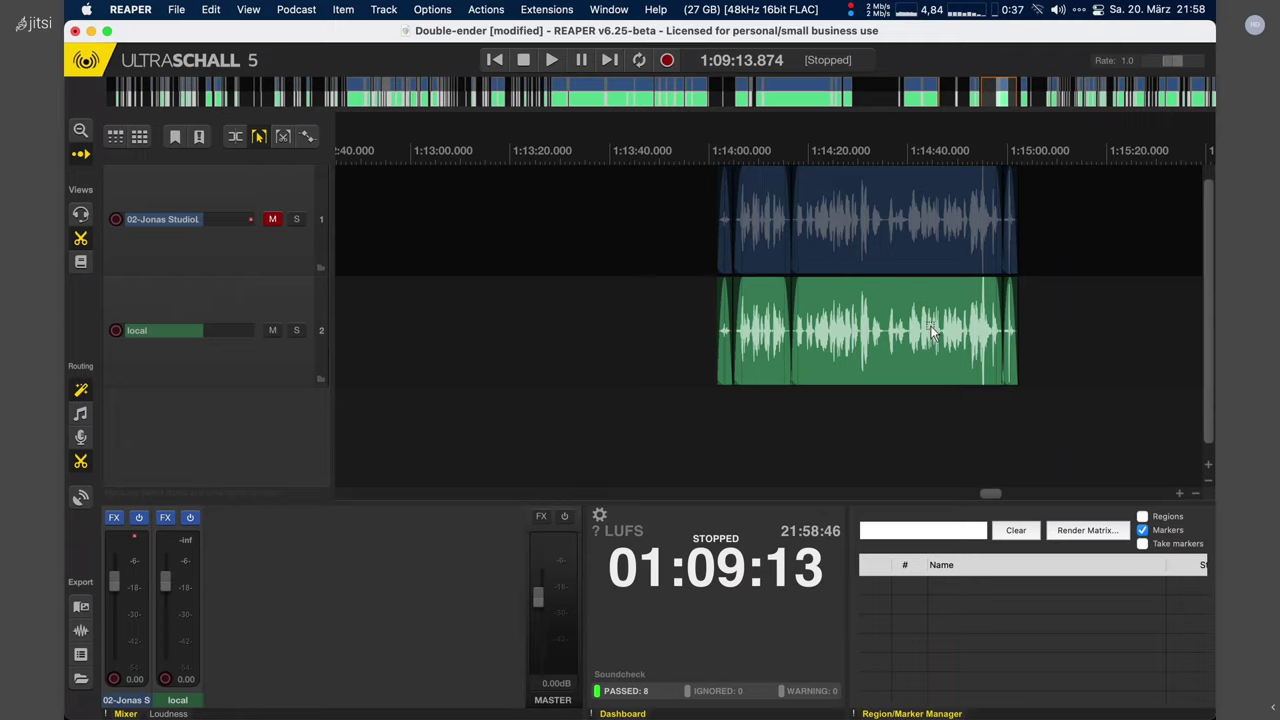
left_click(930, 333)
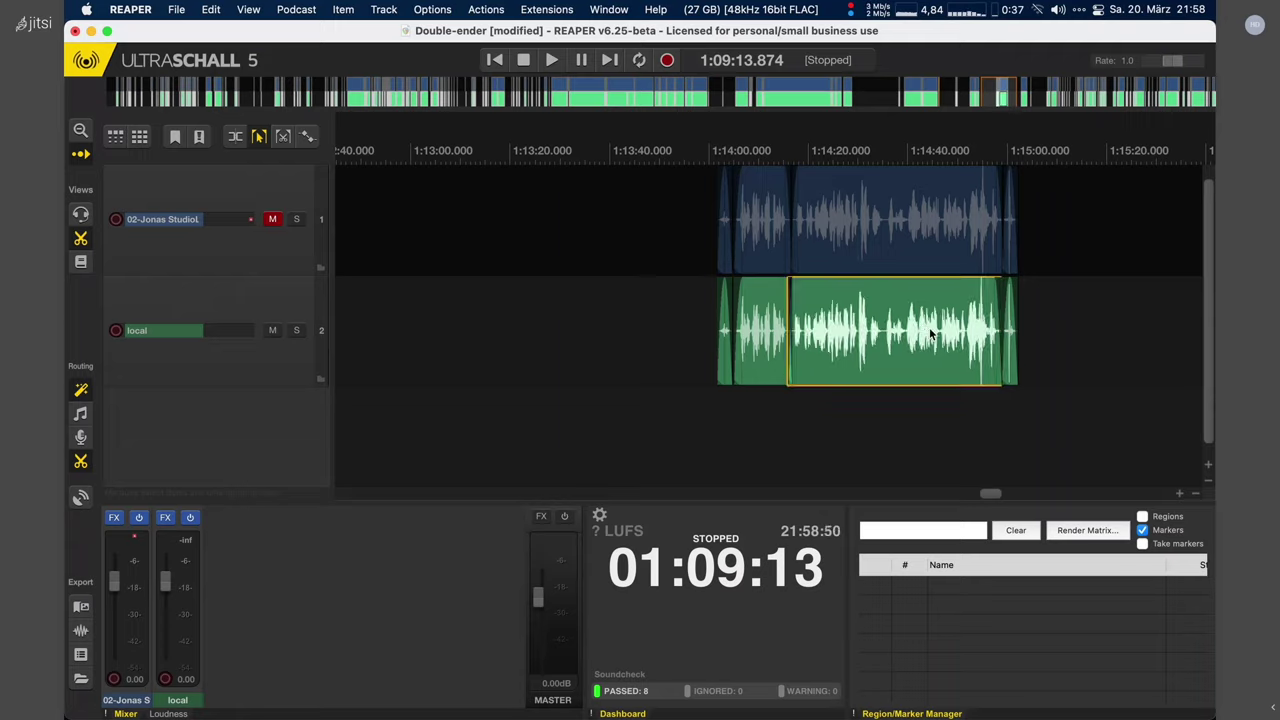
left_click_drag(930, 333, 933, 333)
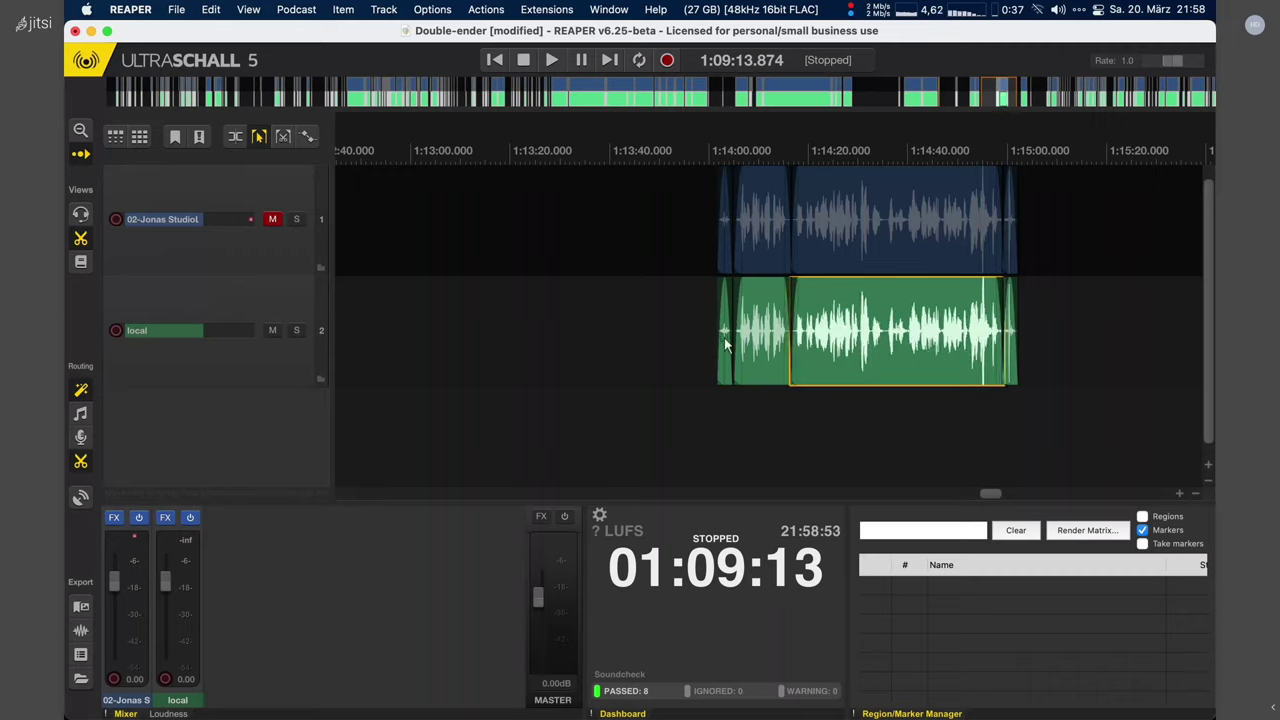
left_click(726, 345)
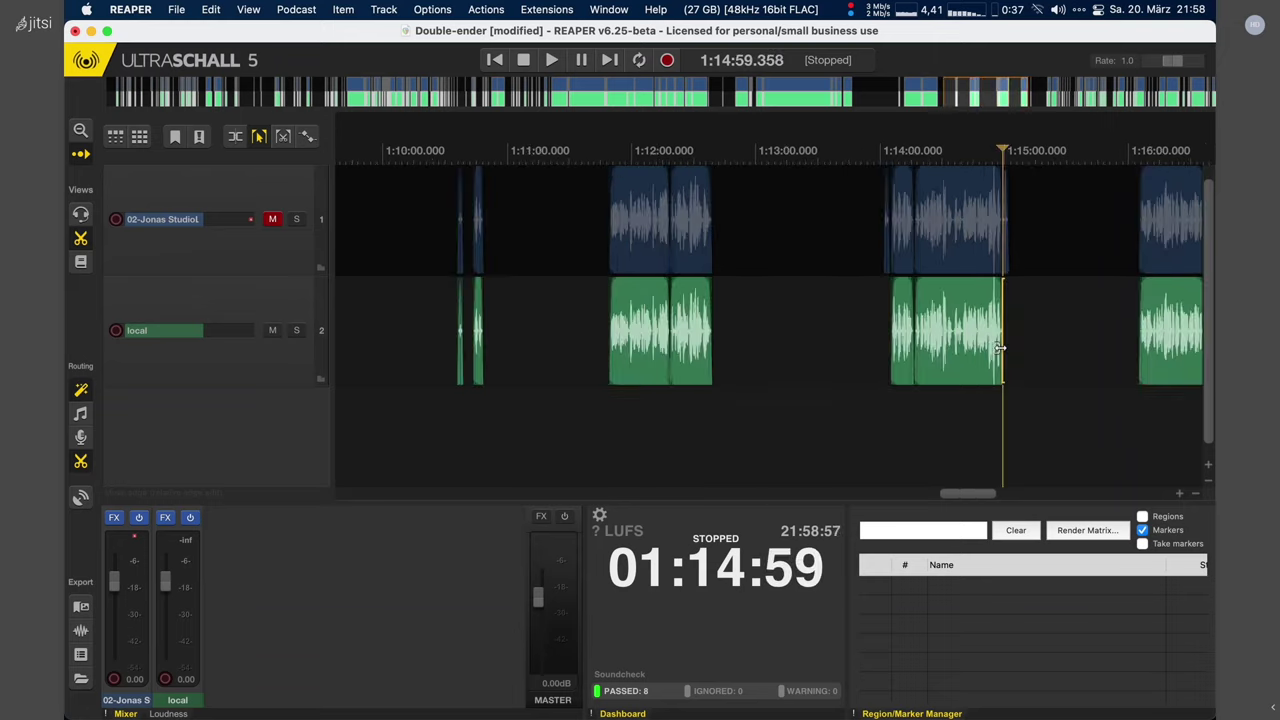
scroll(1000, 347, "down", 4)
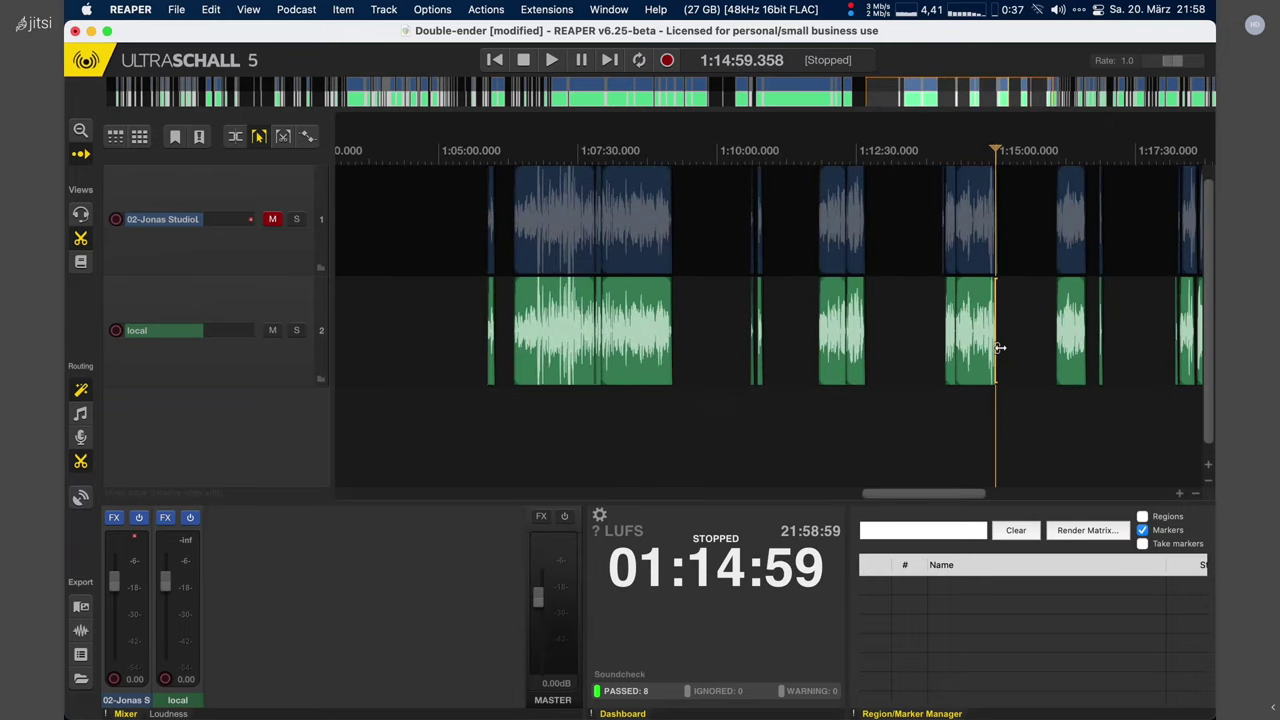
scroll(897, 354, "right", 2)
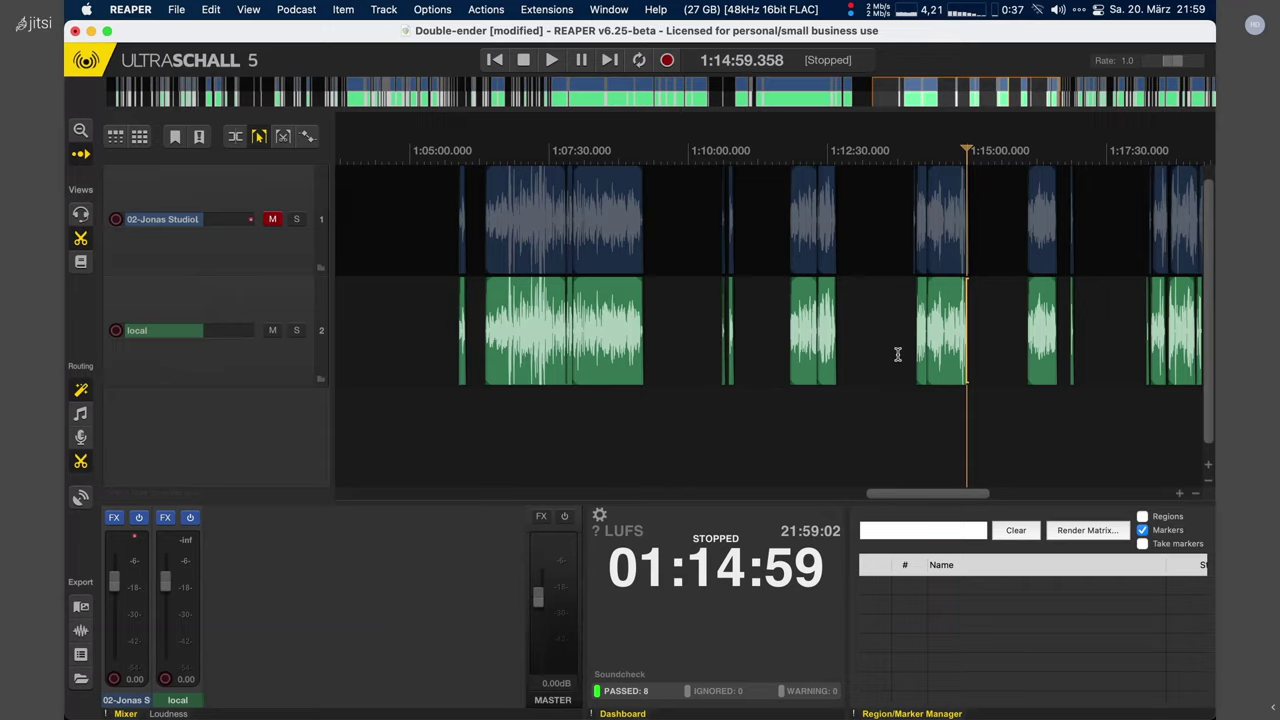
scroll(897, 354, "right", 3)
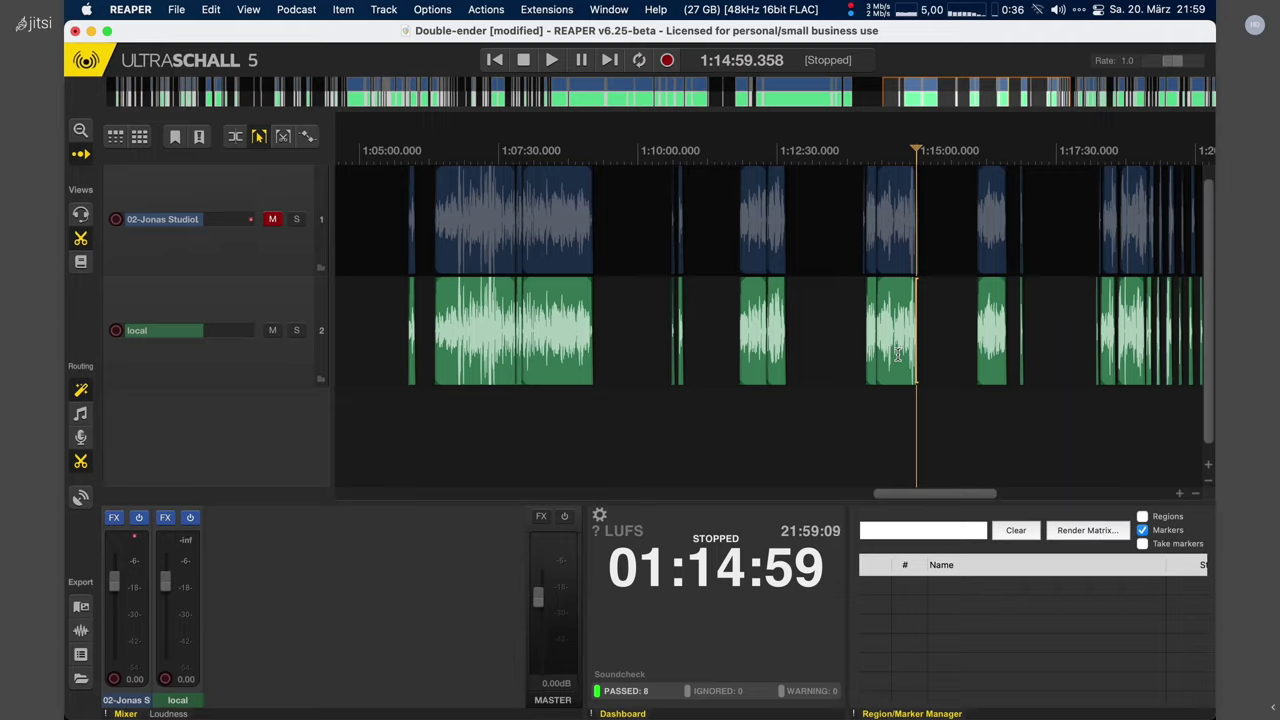
left_click(712, 367)
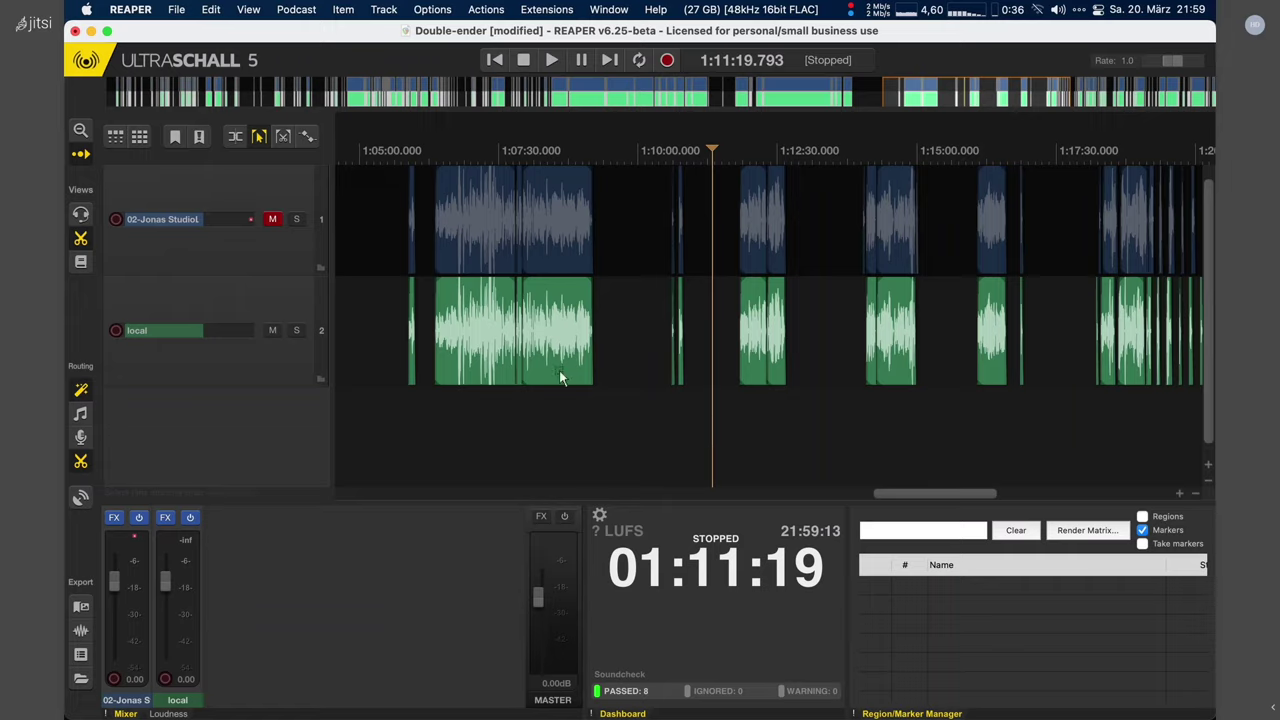
left_click(615, 432)
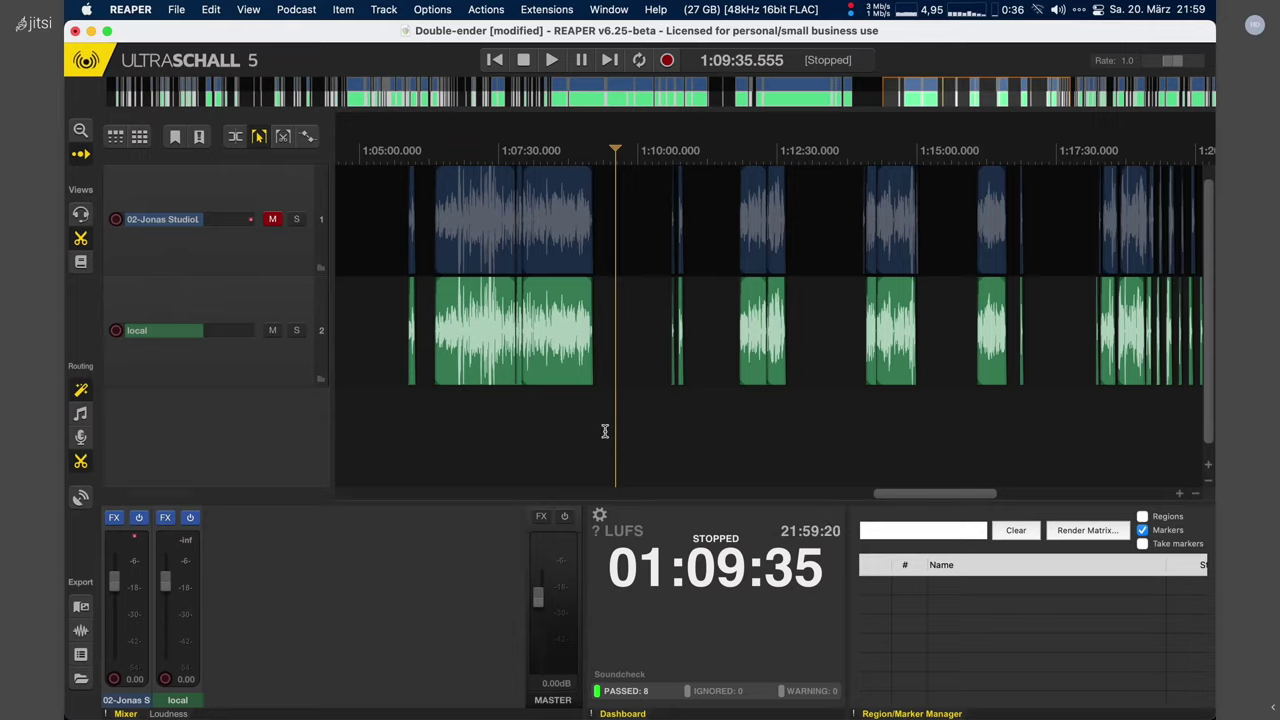
left_click(505, 352)
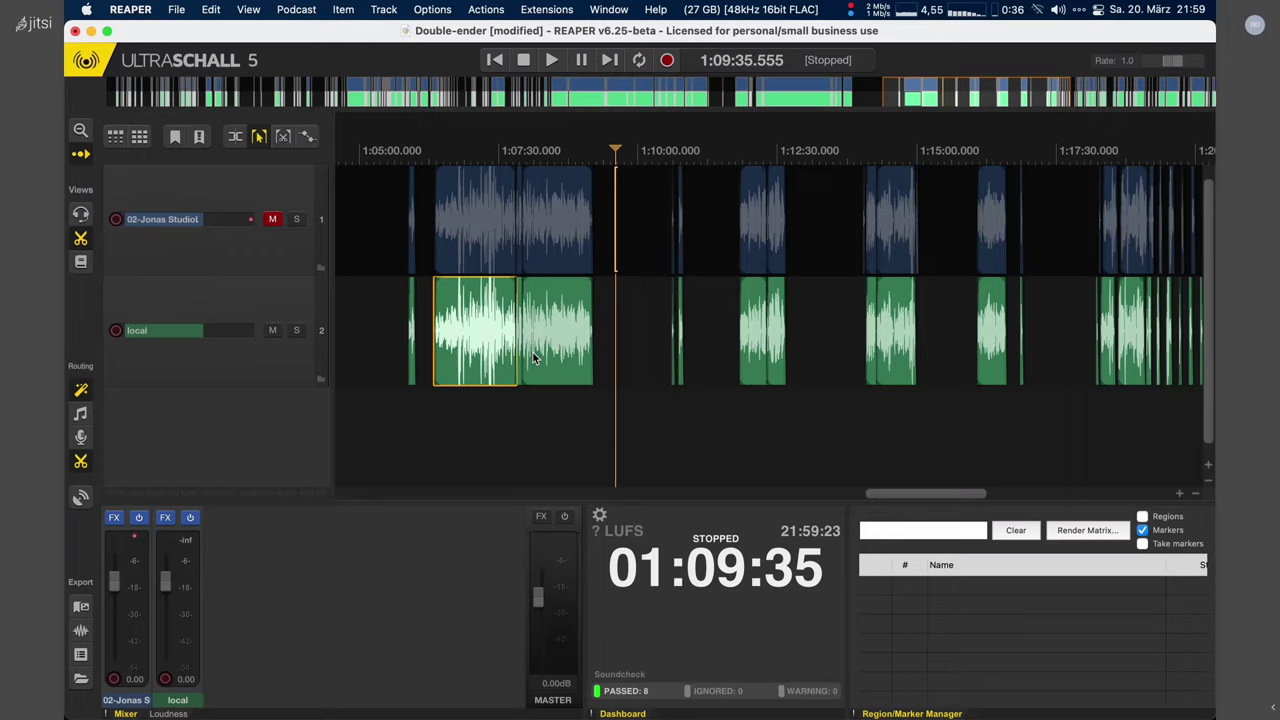
left_click(523, 418)
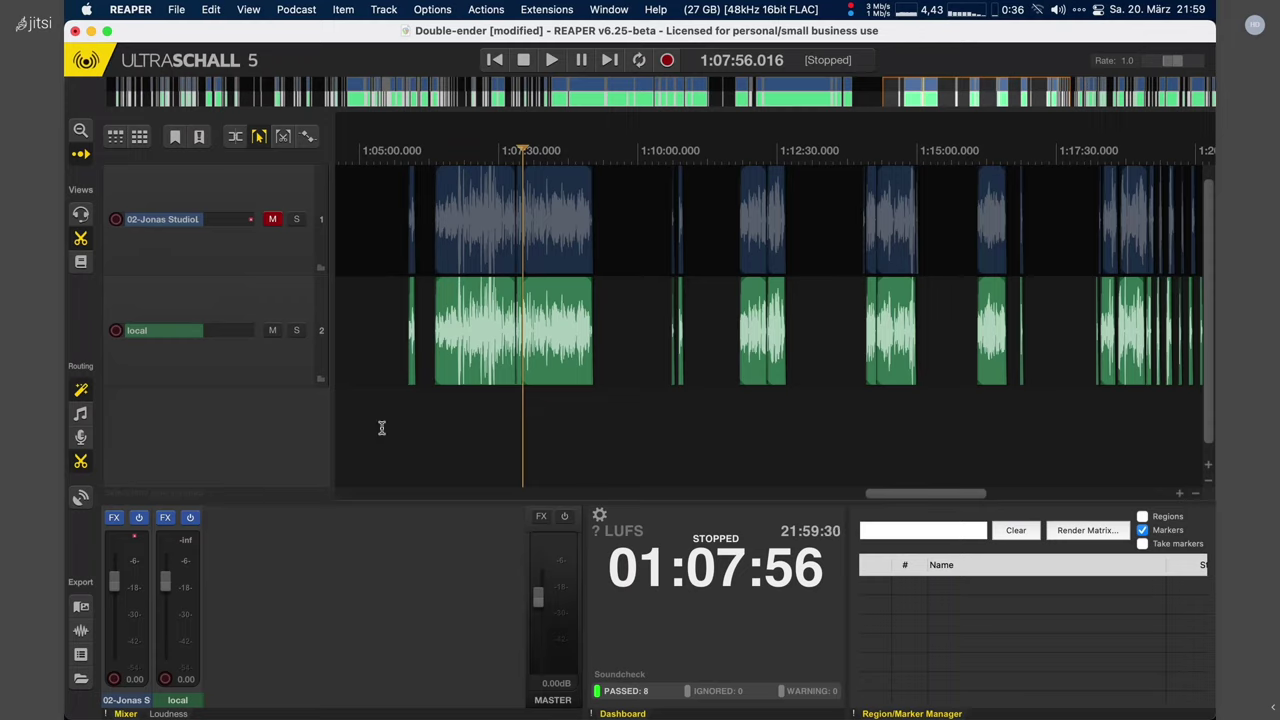
left_click(378, 427)
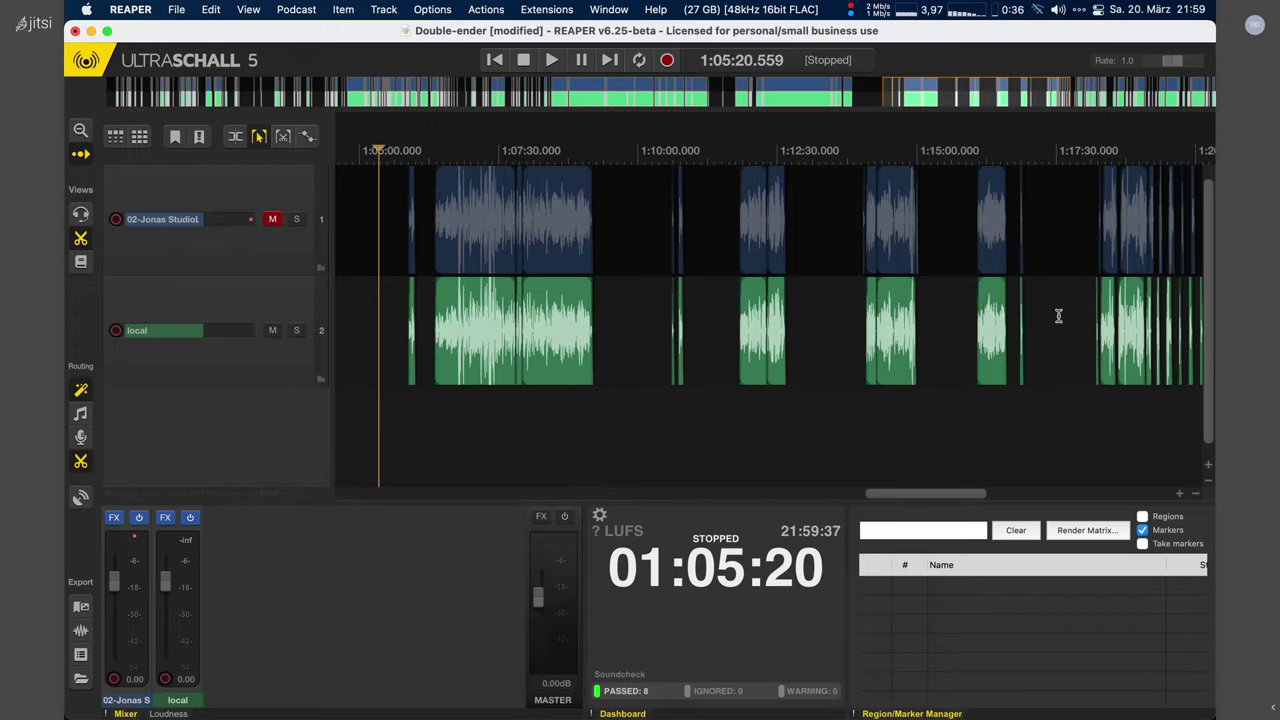
Step: Glue the local track's items between about 1:05:00 and 1:17:00 into one item and shift it slightly earlier
left_click_drag(1058, 316, 388, 319)
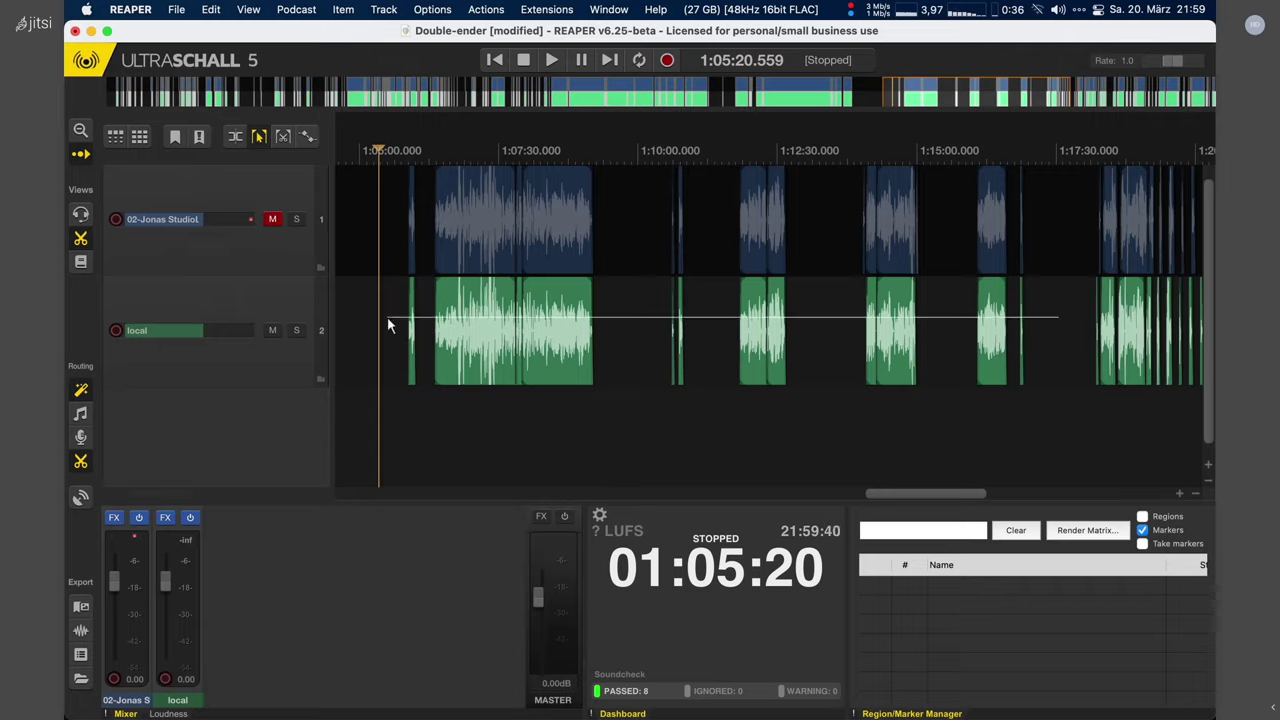
double_click(387, 320)
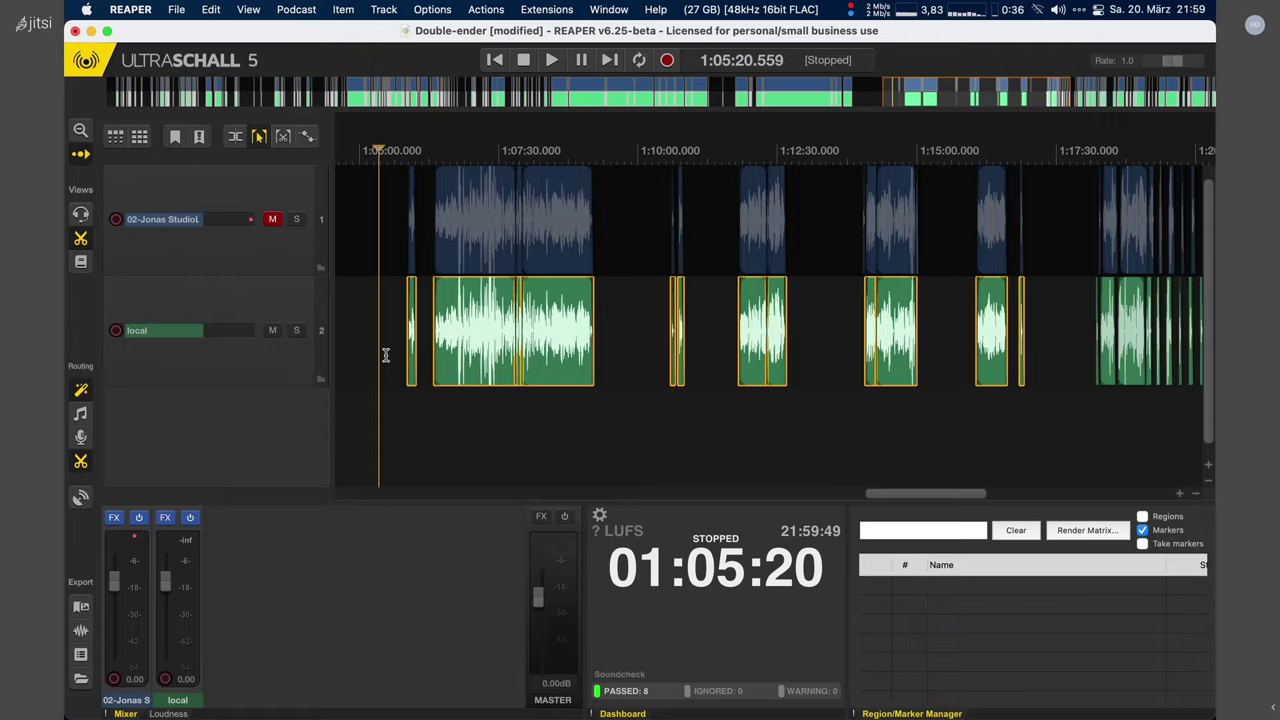
key("super+g")
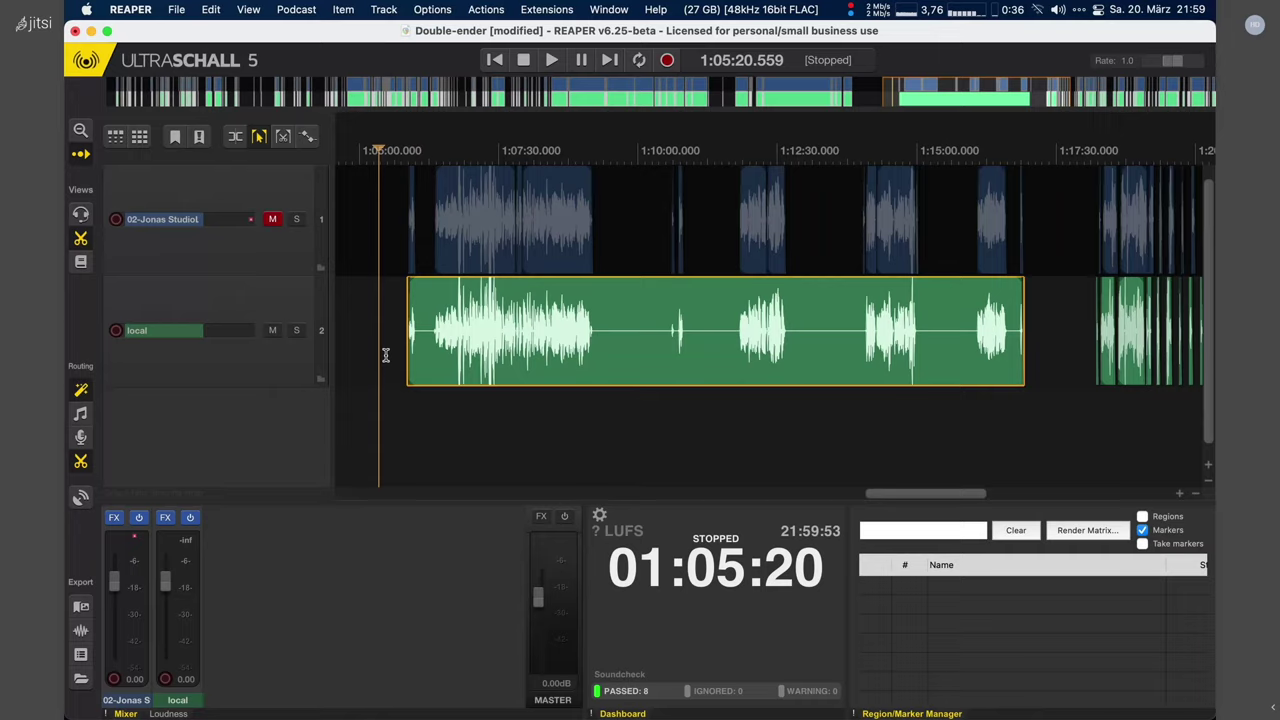
left_click(506, 430)
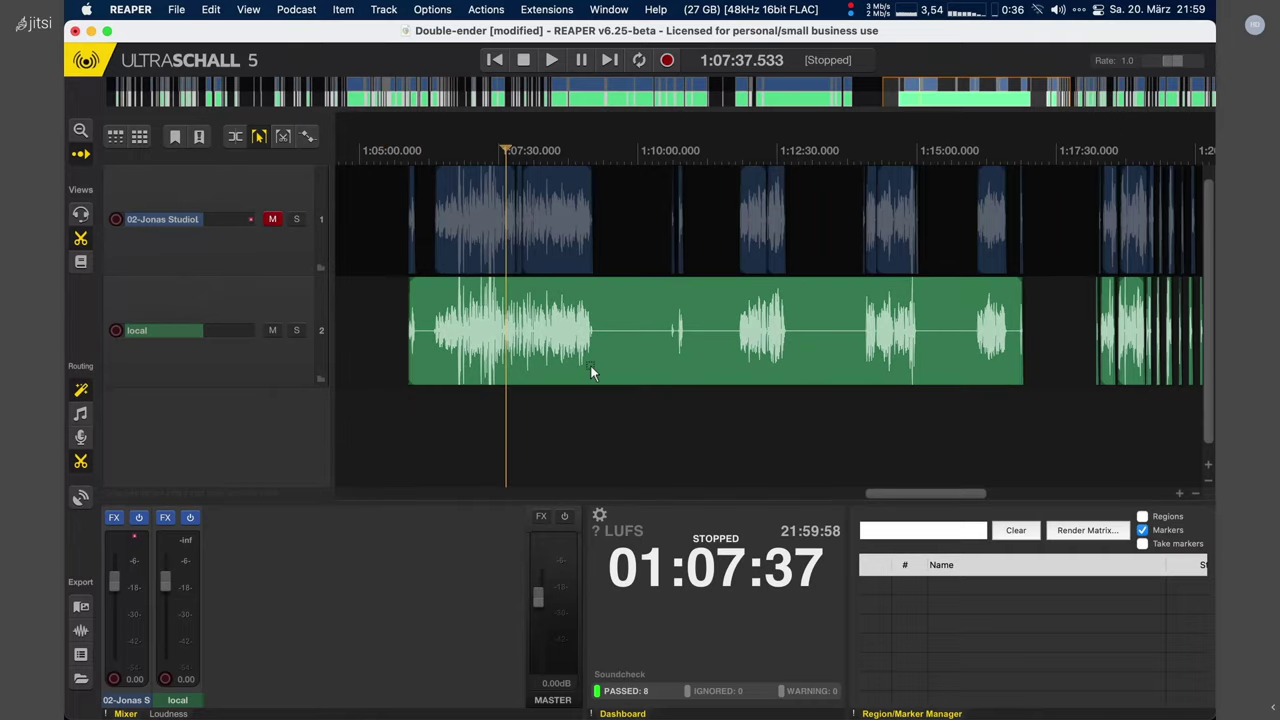
left_click_drag(590, 367, 602, 371)
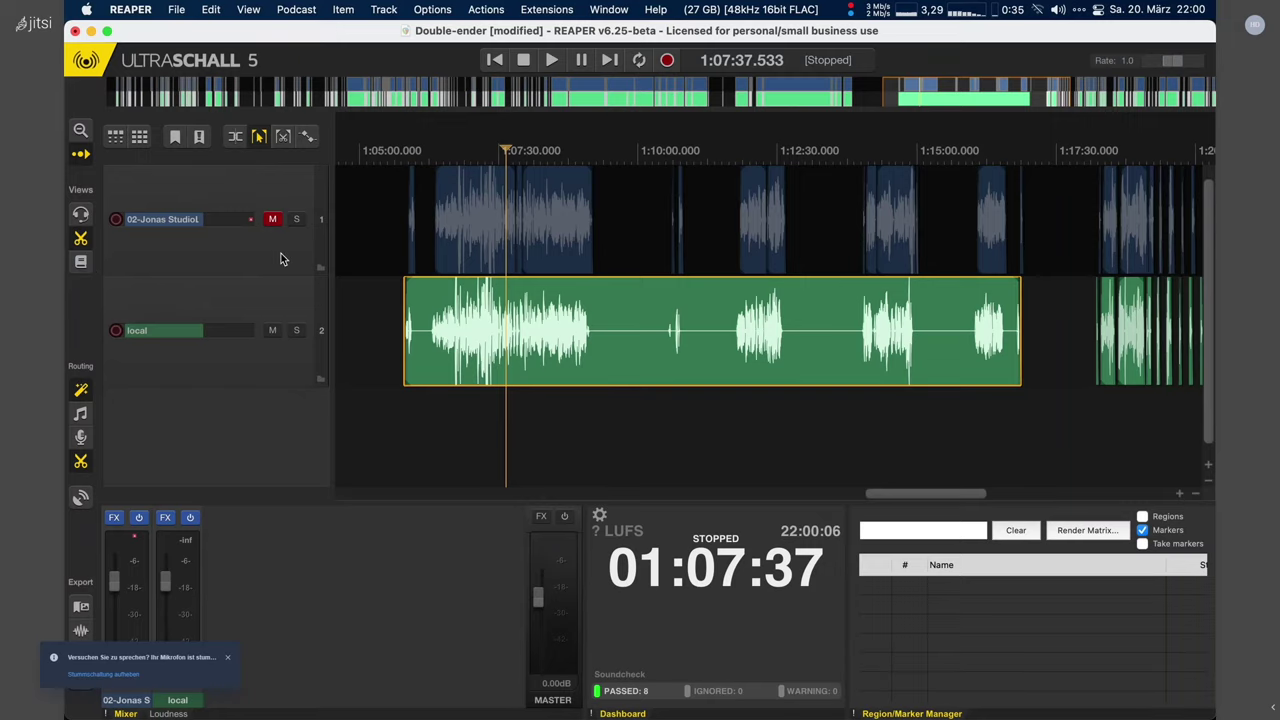
Step: Switch to the storyboard view and check the local-glued.wv entry in the project's source file list
key("F3")
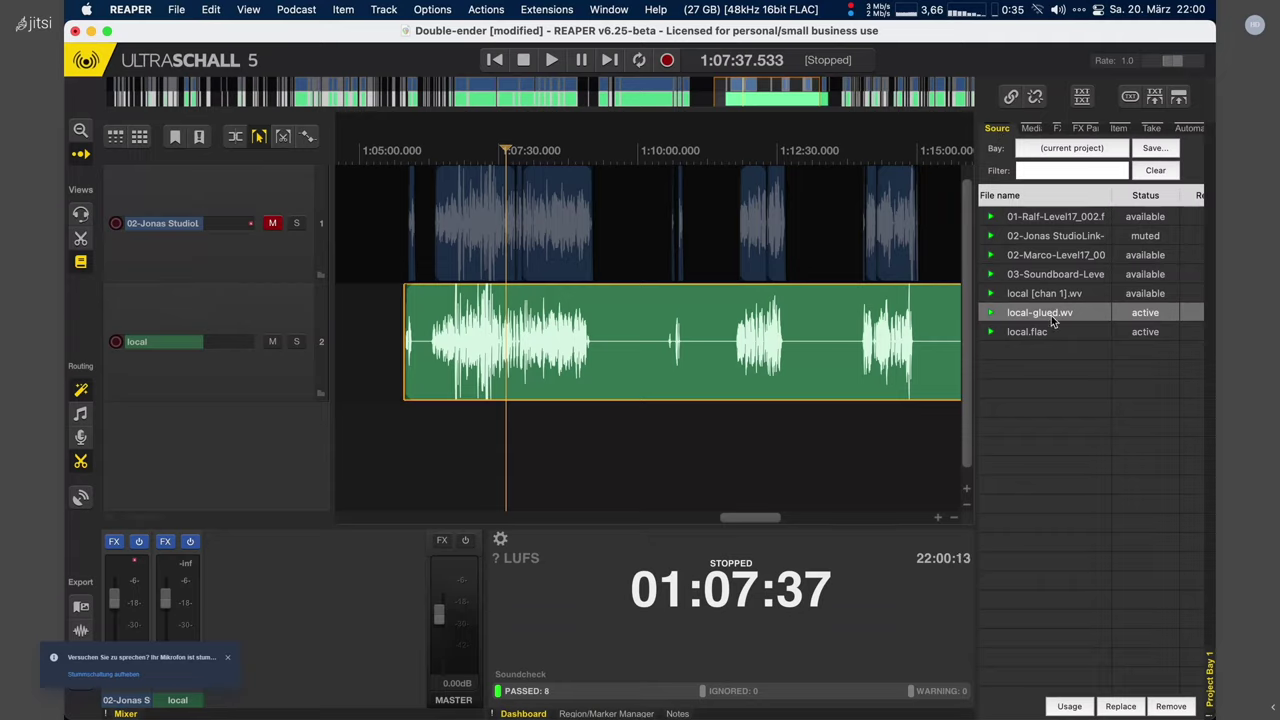
scroll(816, 352, "right", 2)
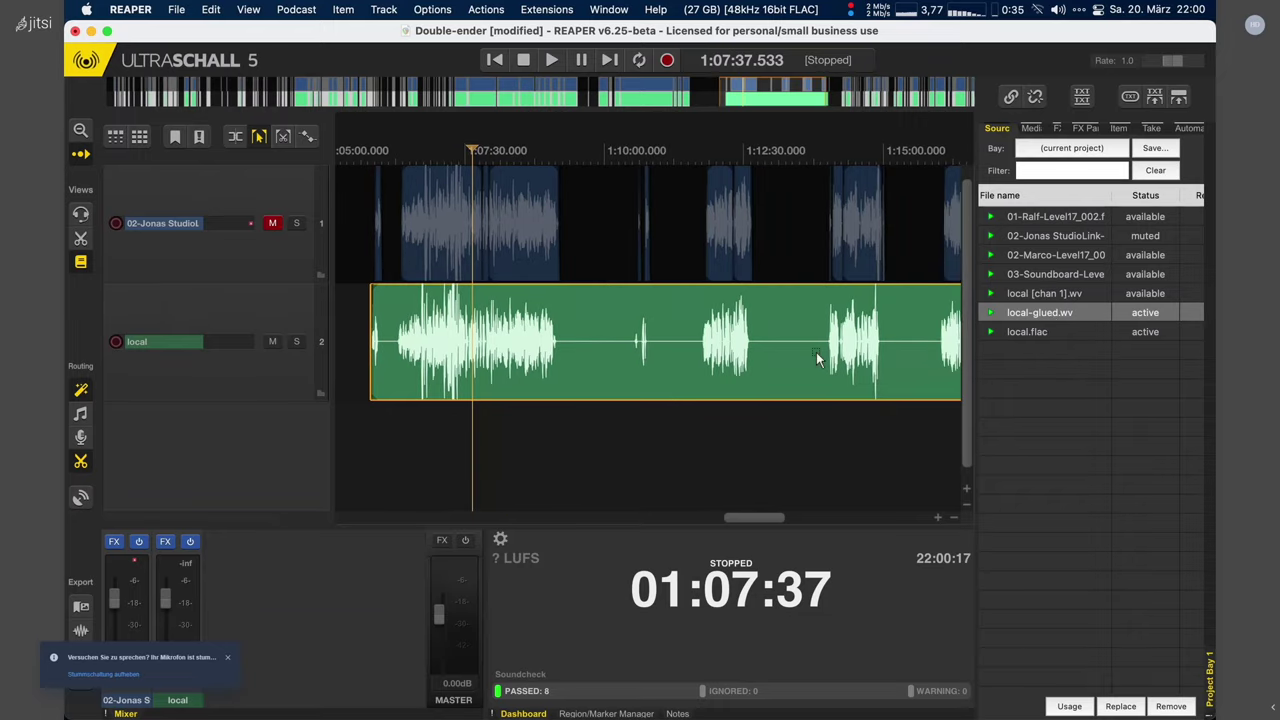
scroll(816, 352, "left", 1)
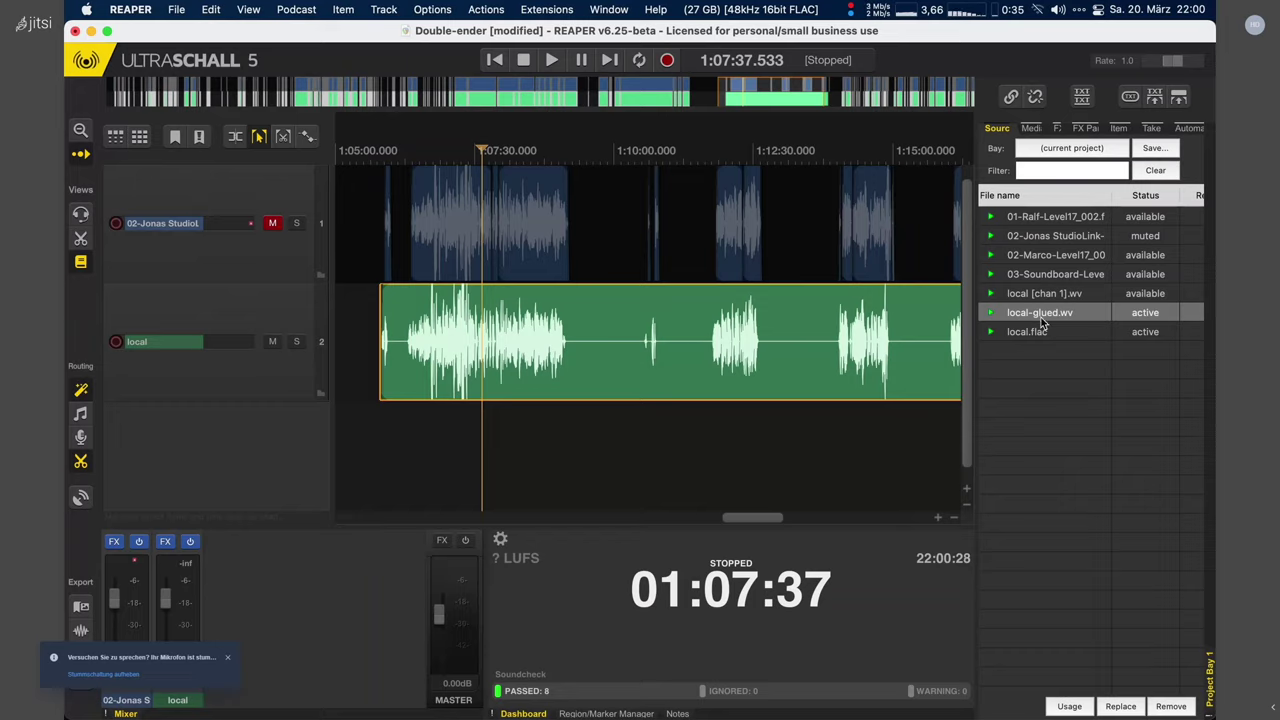
left_click_drag(1041, 322, 753, 344)
Step: Examine the peaks of the glued local item's waveform at sample level around 1:07:17 for clipping
scroll(512, 325, "up", 10)
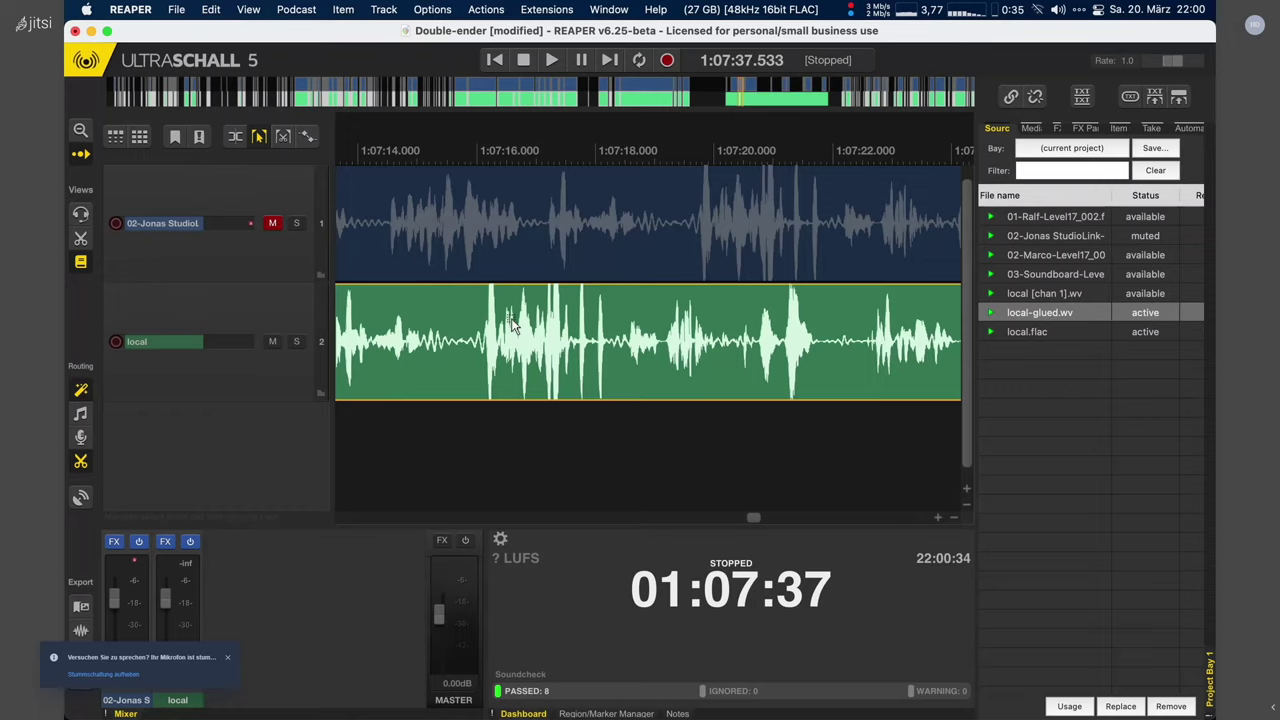
scroll(512, 325, "up", 15)
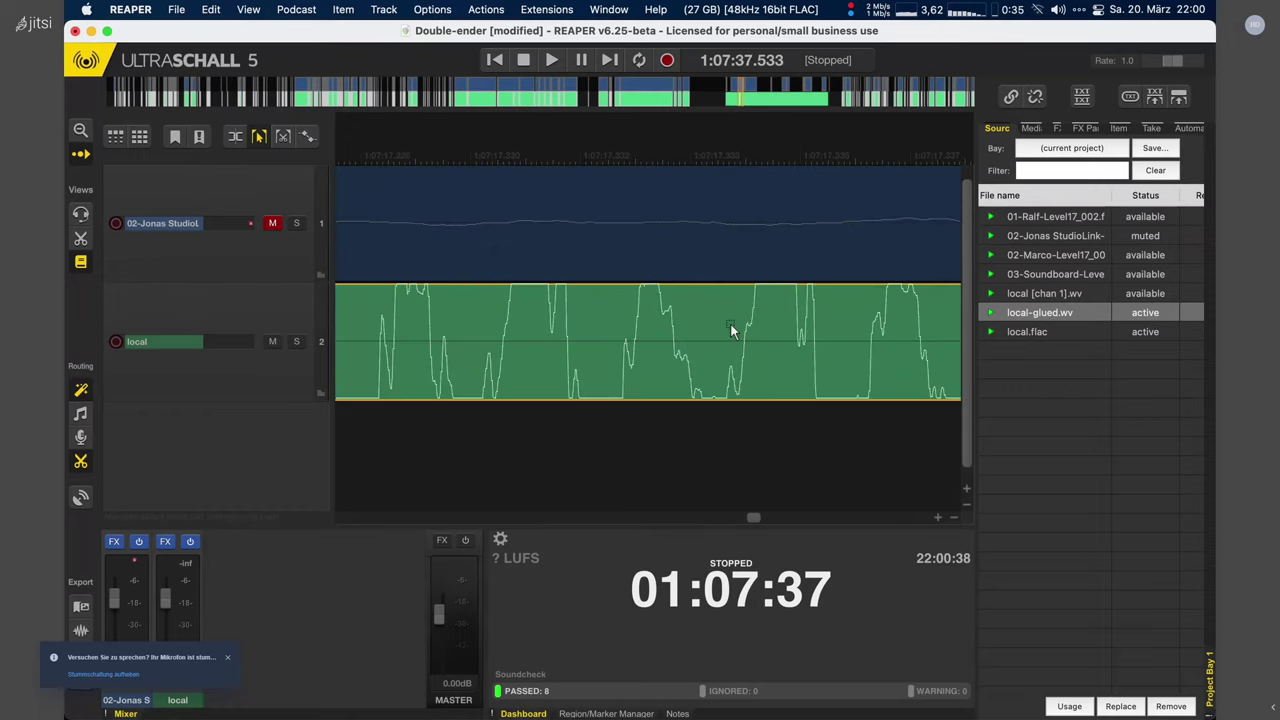
scroll(705, 295, "down", 3)
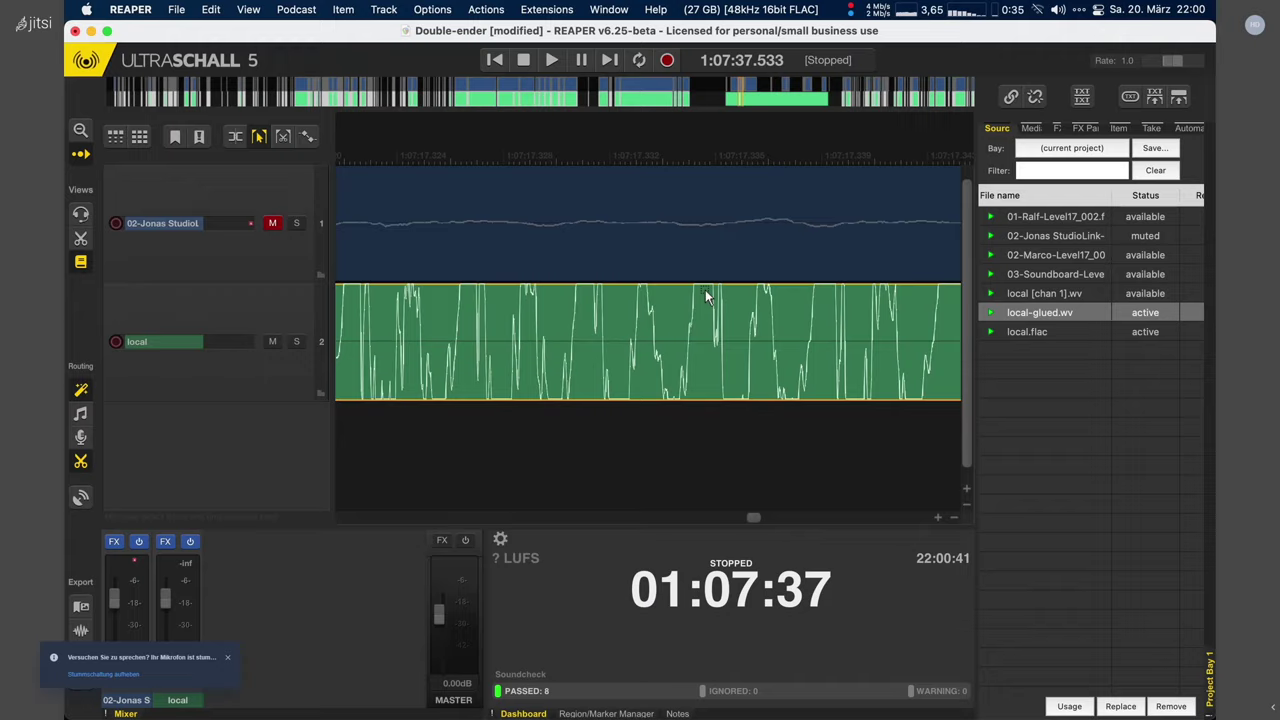
scroll(690, 298, "up", 5)
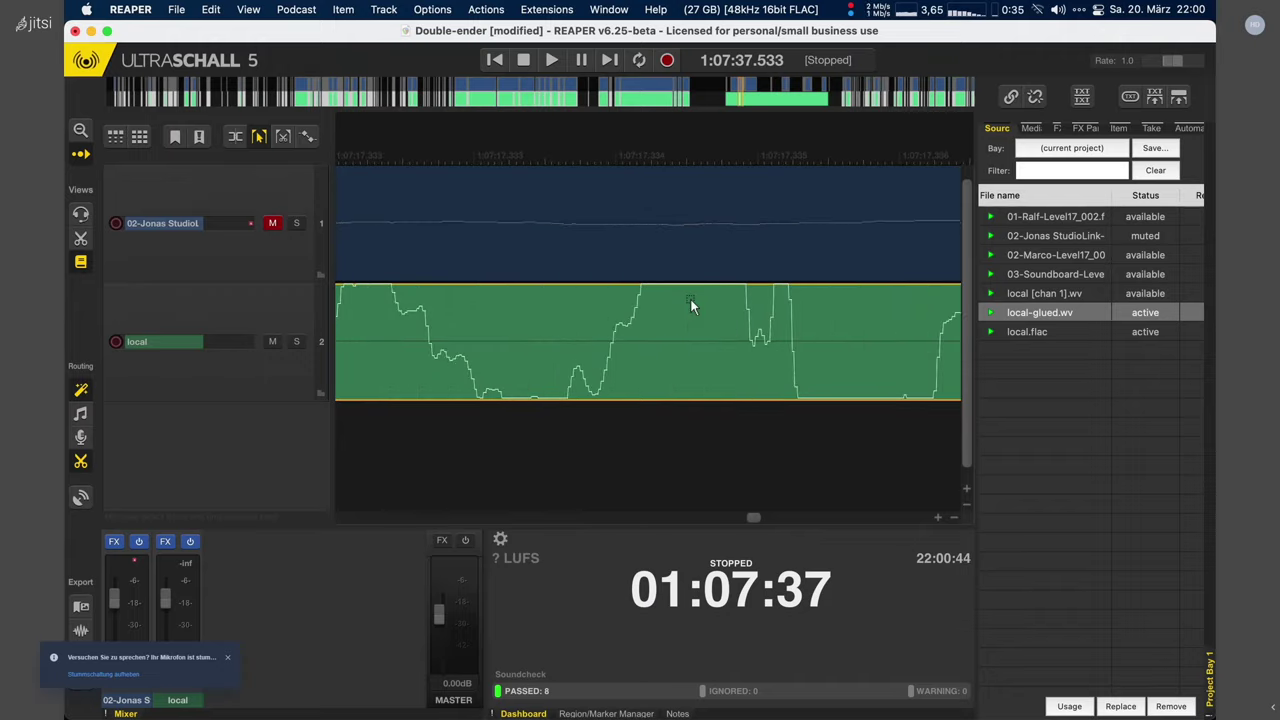
scroll(690, 299, "down", 3)
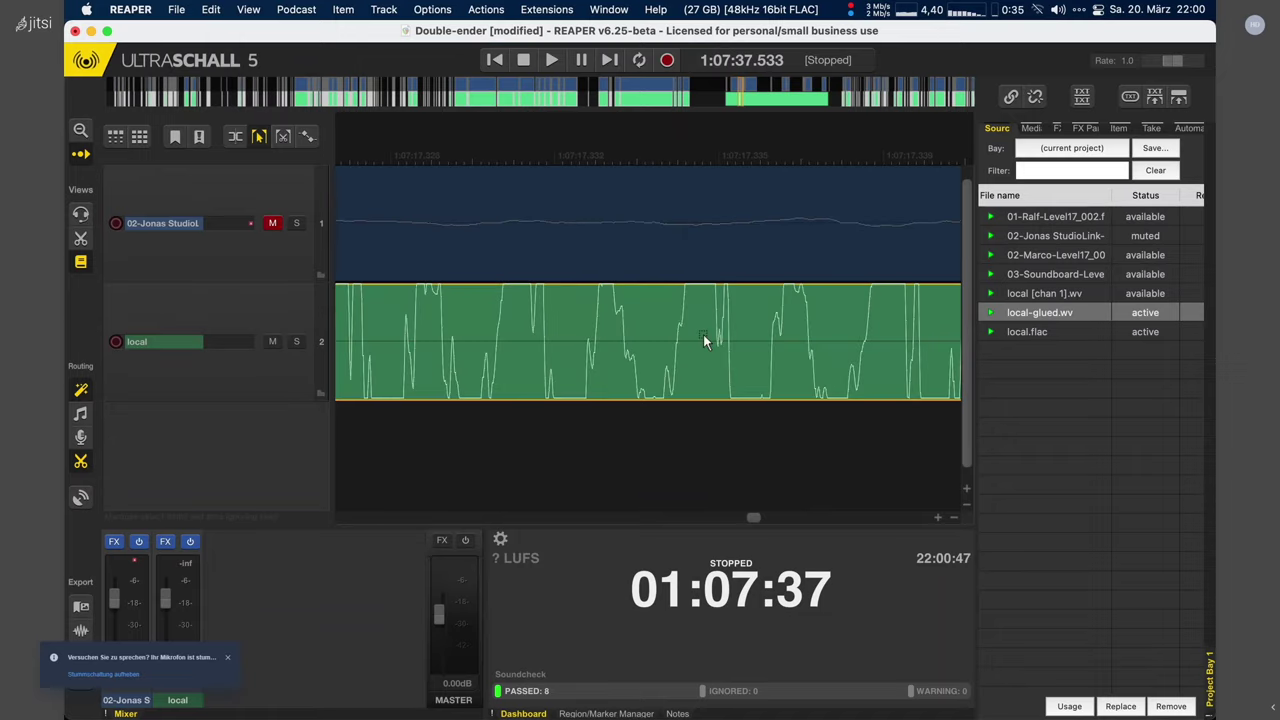
scroll(730, 328, "up", 1)
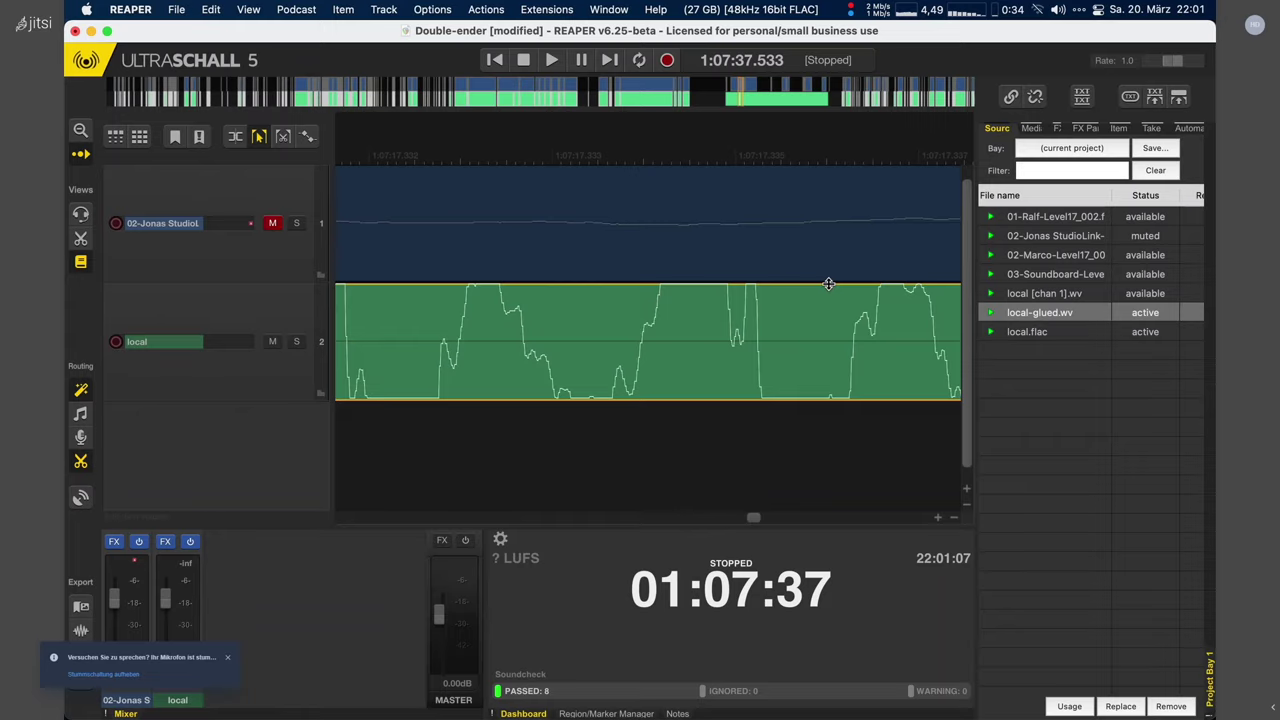
Step: Try lowering the glued local item's volume to about -6 dB and further to compare the waveform peaks around 1:07:17
left_click_drag(828, 284, 829, 298)
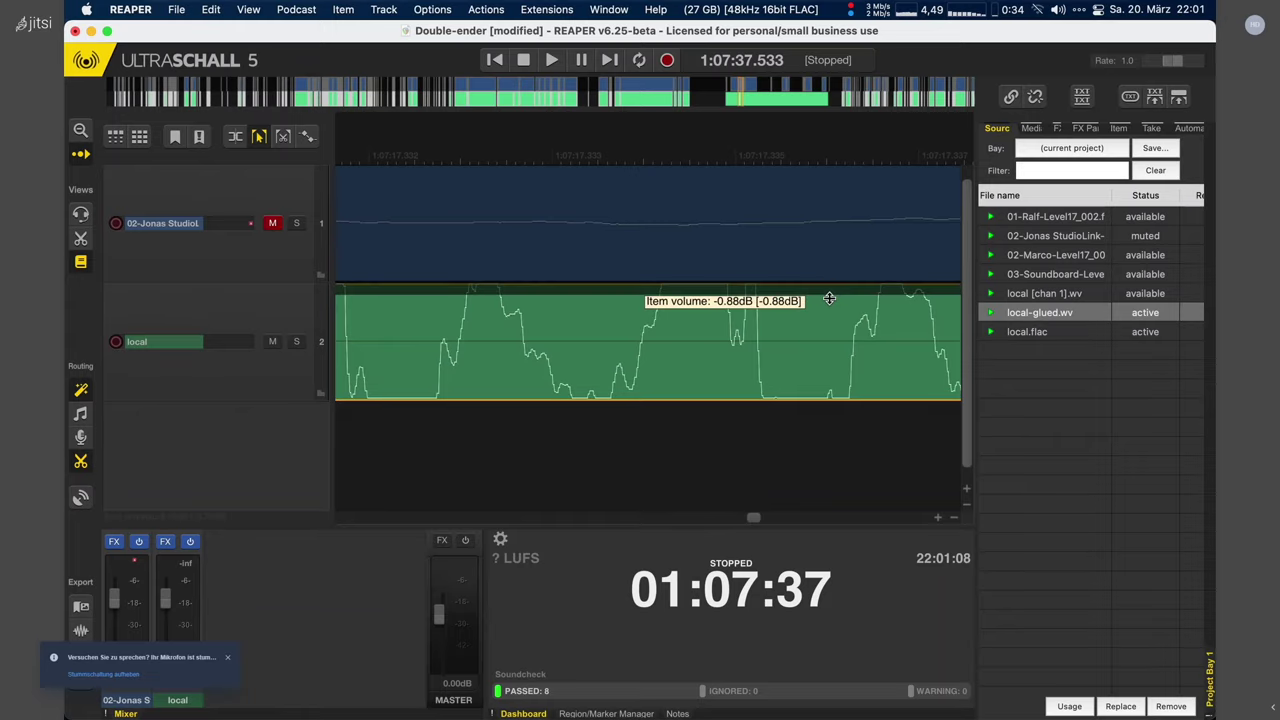
left_click_drag(829, 298, 836, 376)
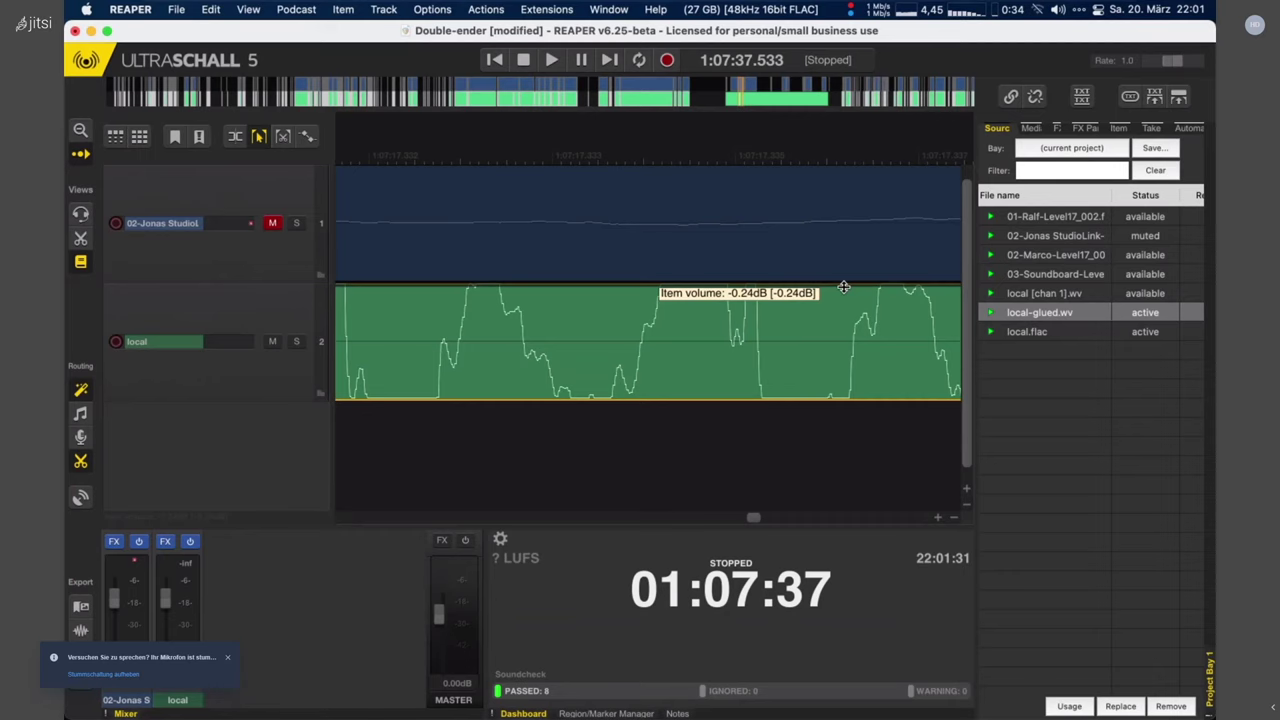
left_click_drag(843, 287, 845, 343)
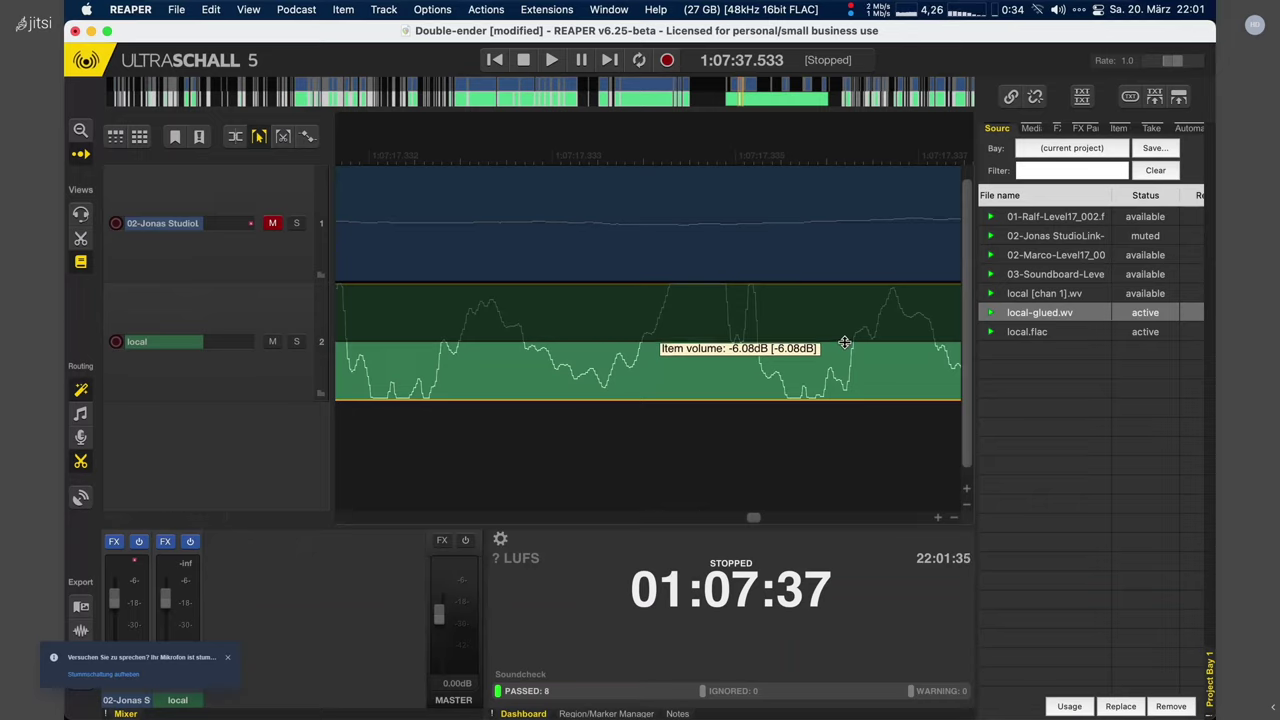
left_click_drag(845, 343, 845, 337)
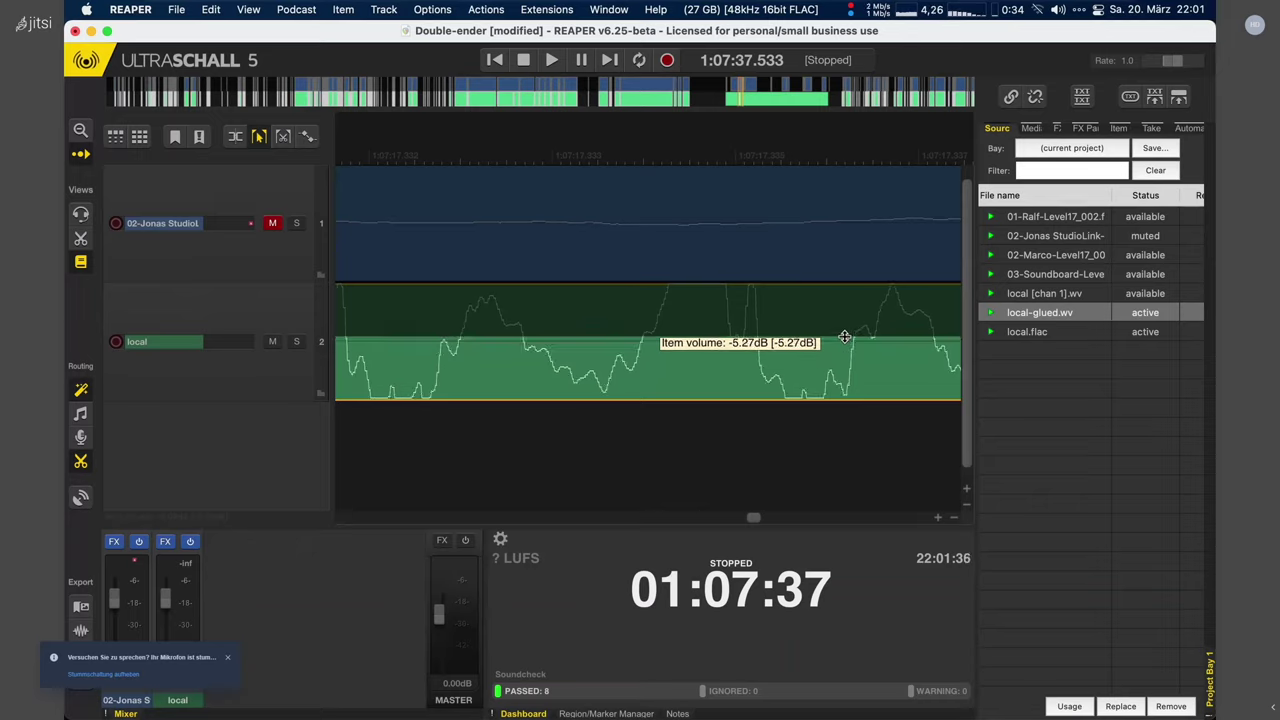
left_click_drag(845, 337, 841, 342)
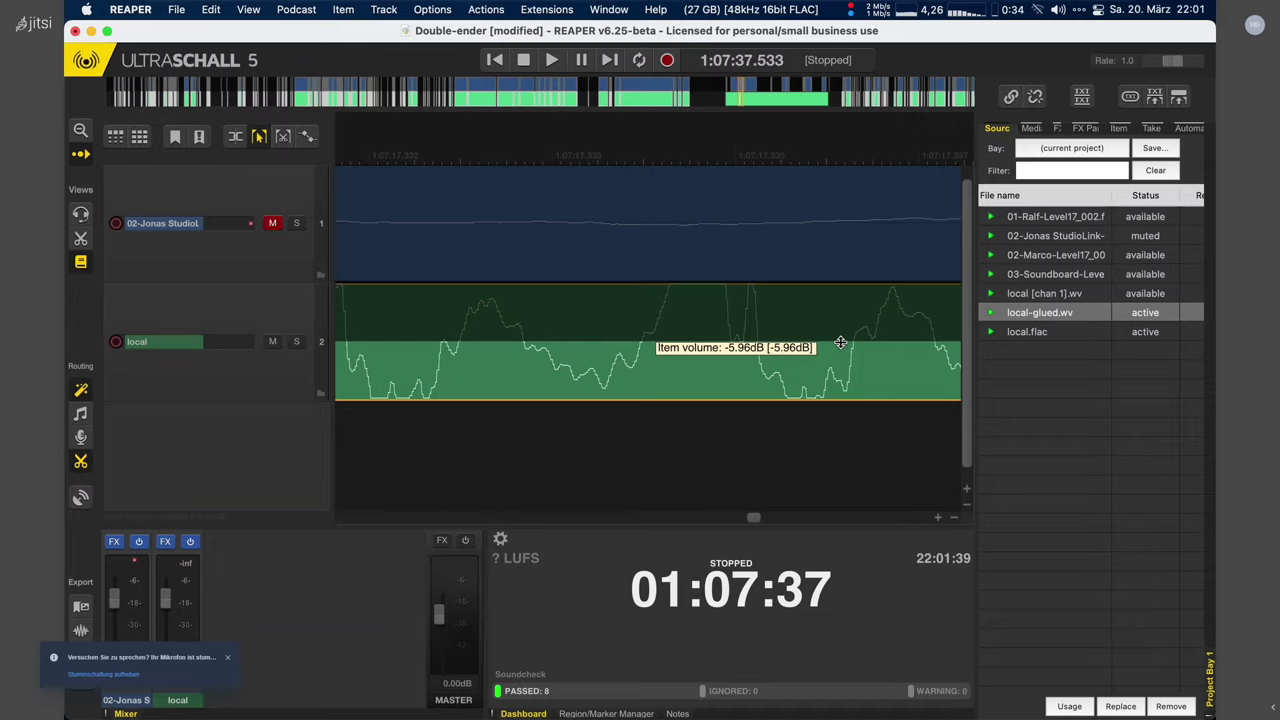
left_click_drag(841, 342, 841, 348)
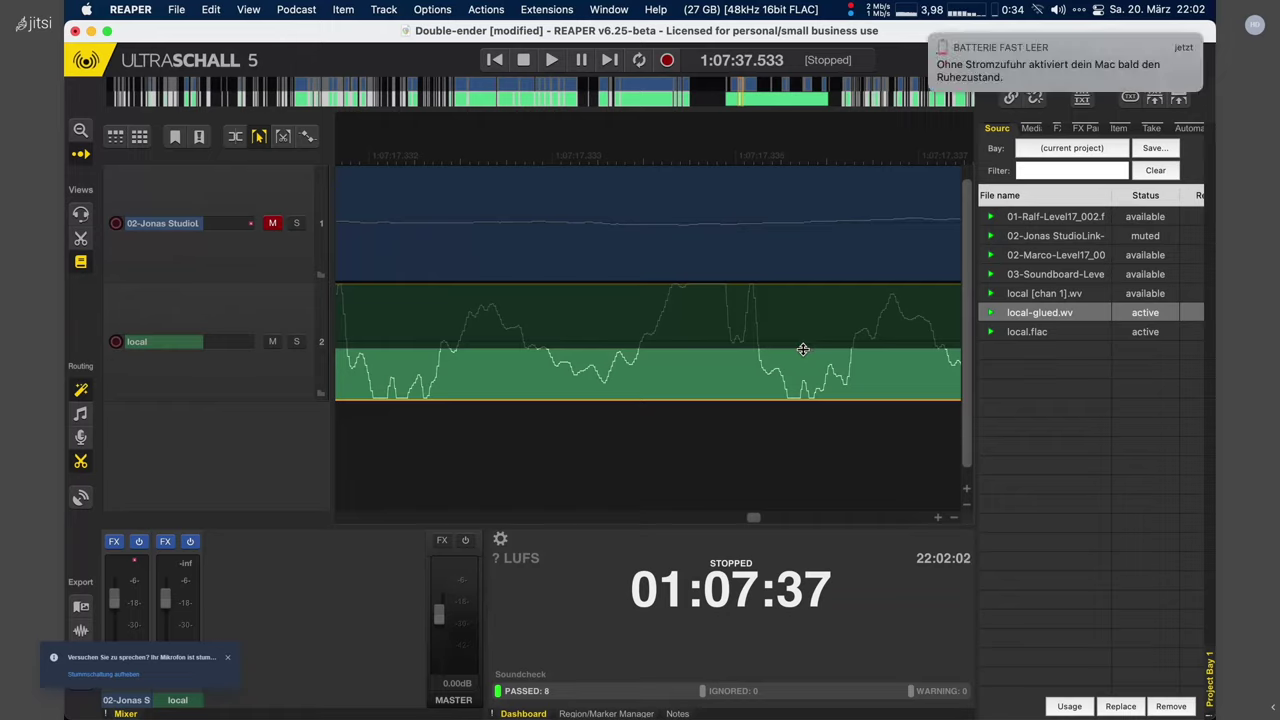
left_click_drag(803, 349, 811, 375)
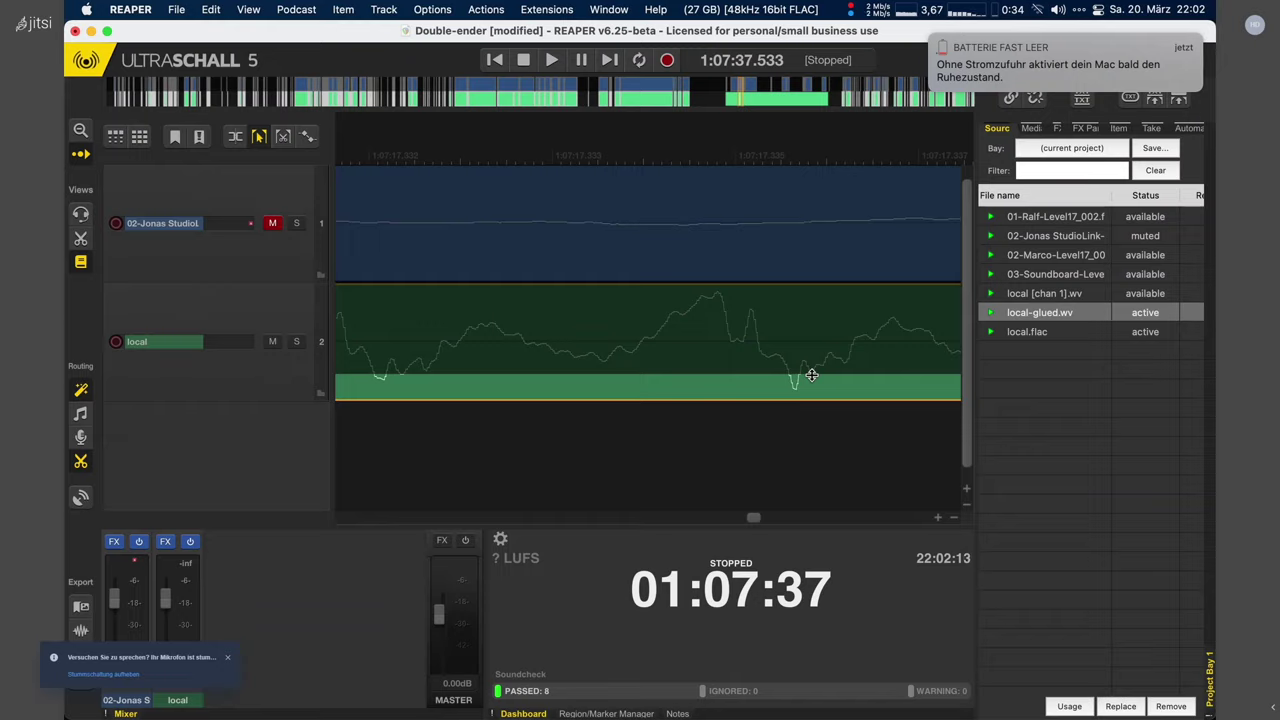
left_click(752, 373)
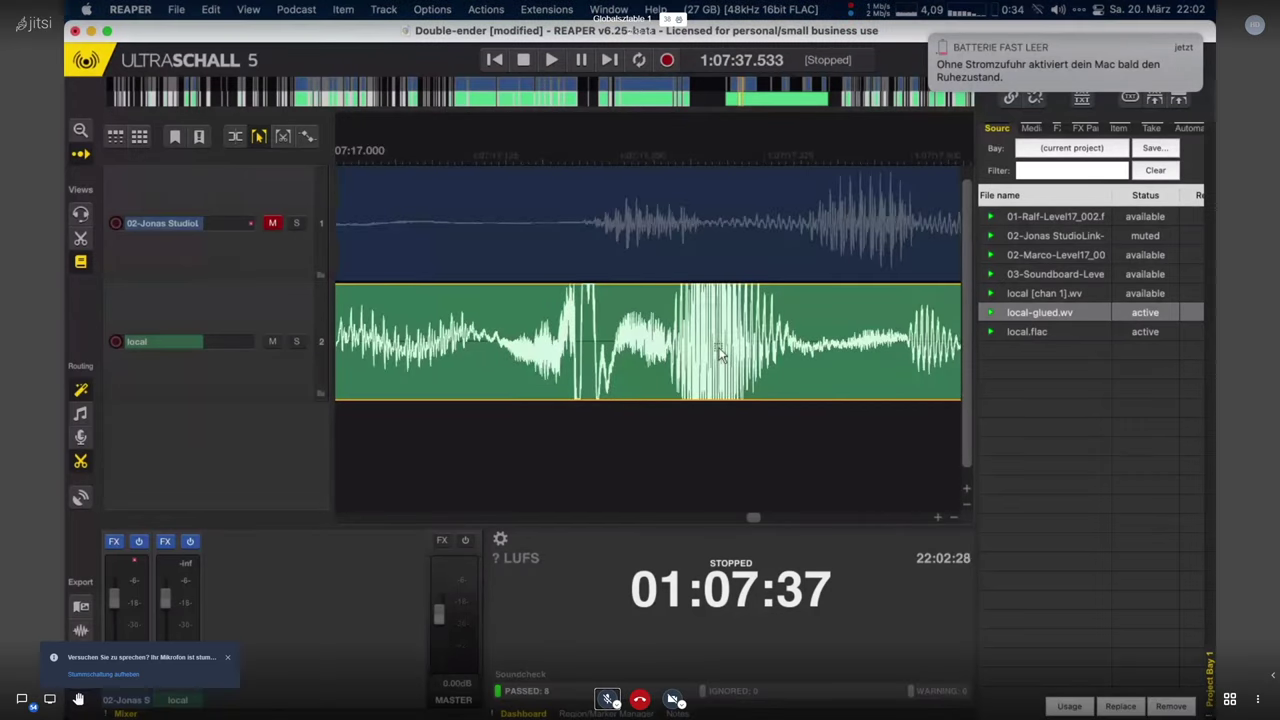
Step: Clear the item selection, place the edit cursor at about 1:07:29 and unmute the StudioLink track
scroll(720, 352, "down", 5)
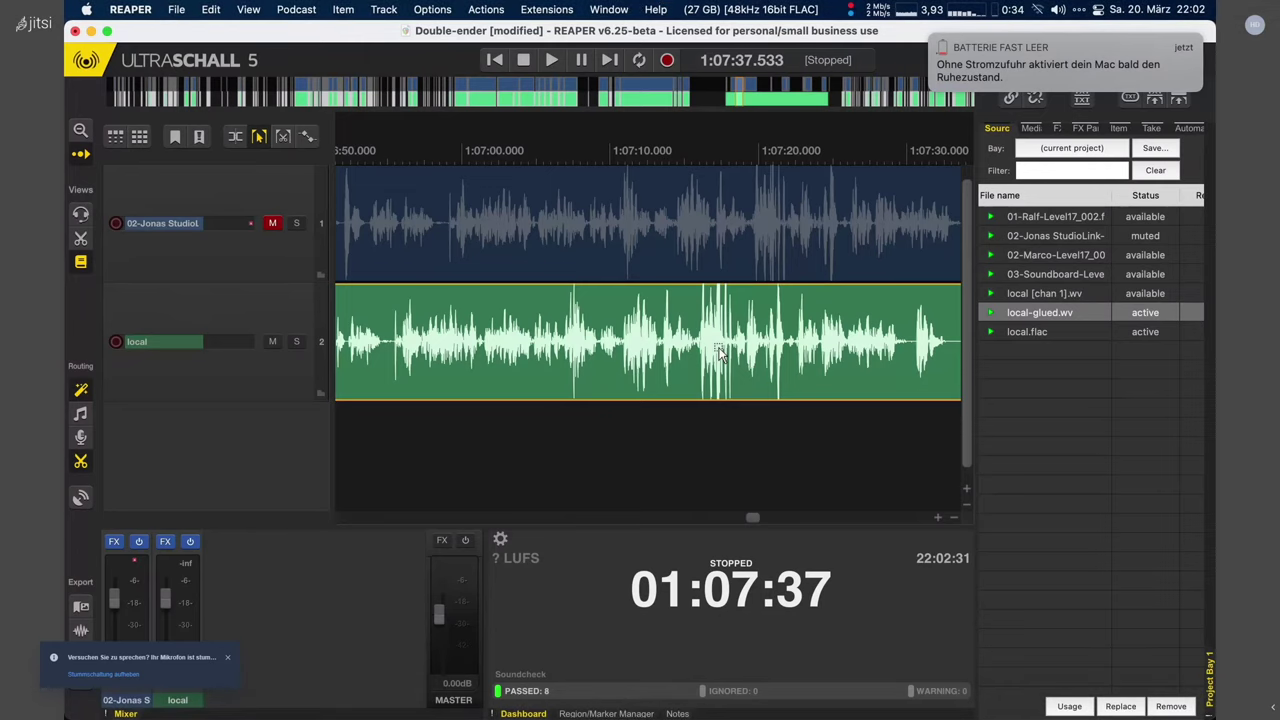
scroll(718, 352, "down", 5)
left_click(680, 415)
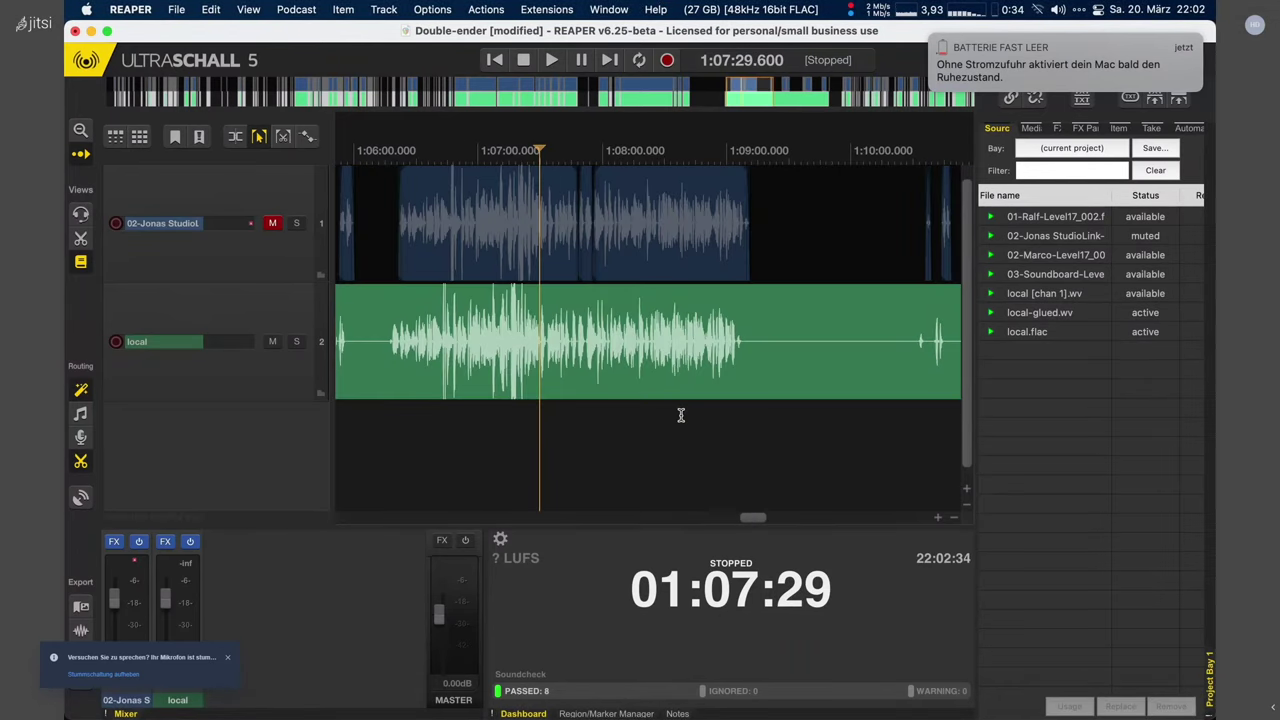
scroll(680, 415, "left", 2)
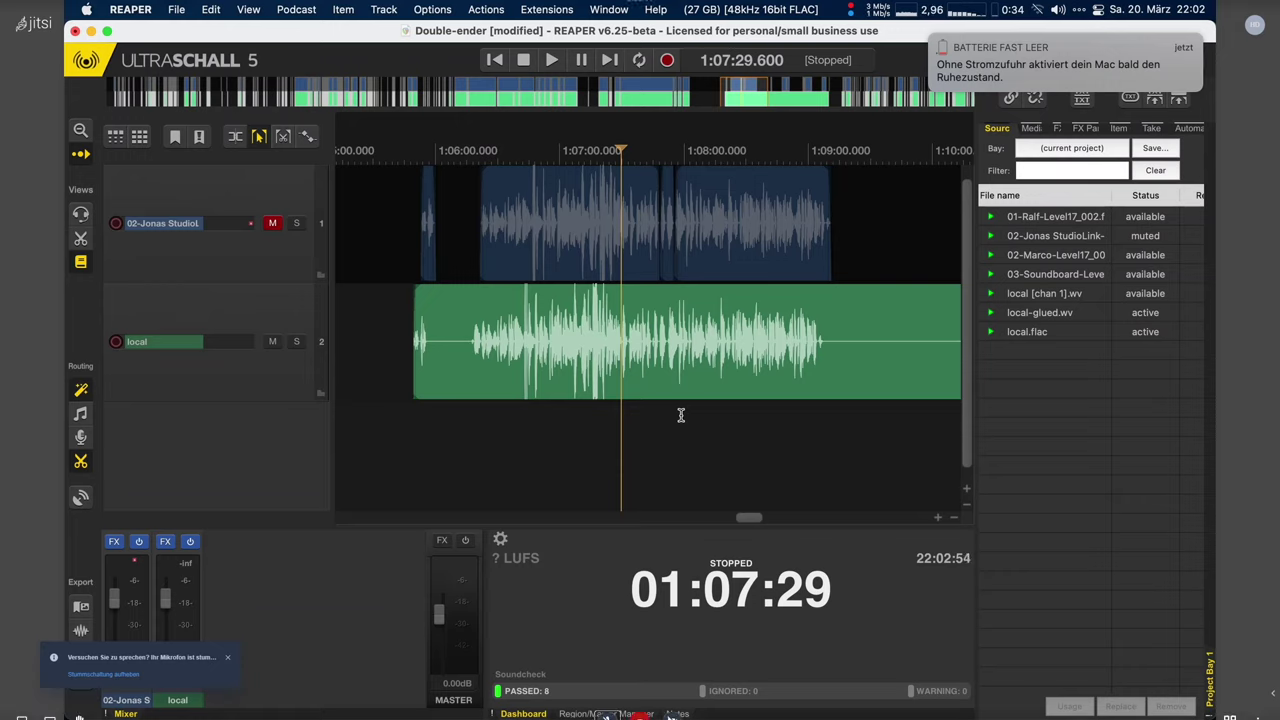
scroll(710, 408, "down", 10)
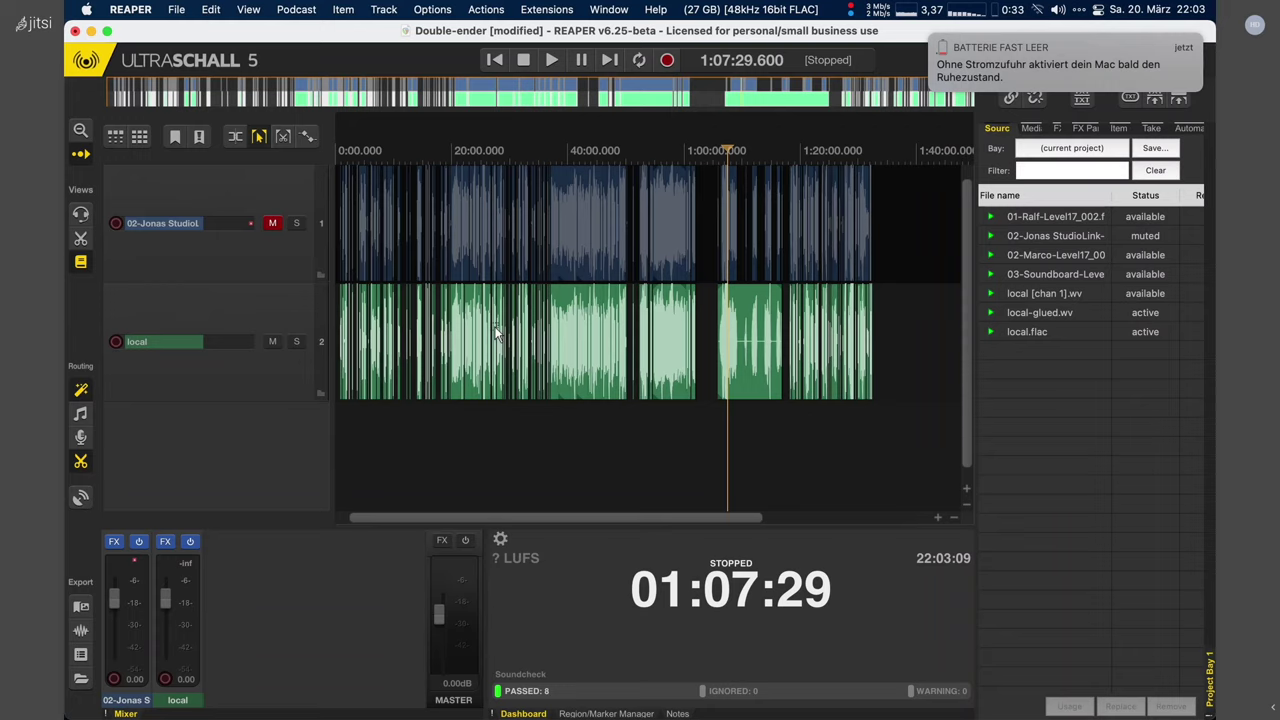
key("F5")
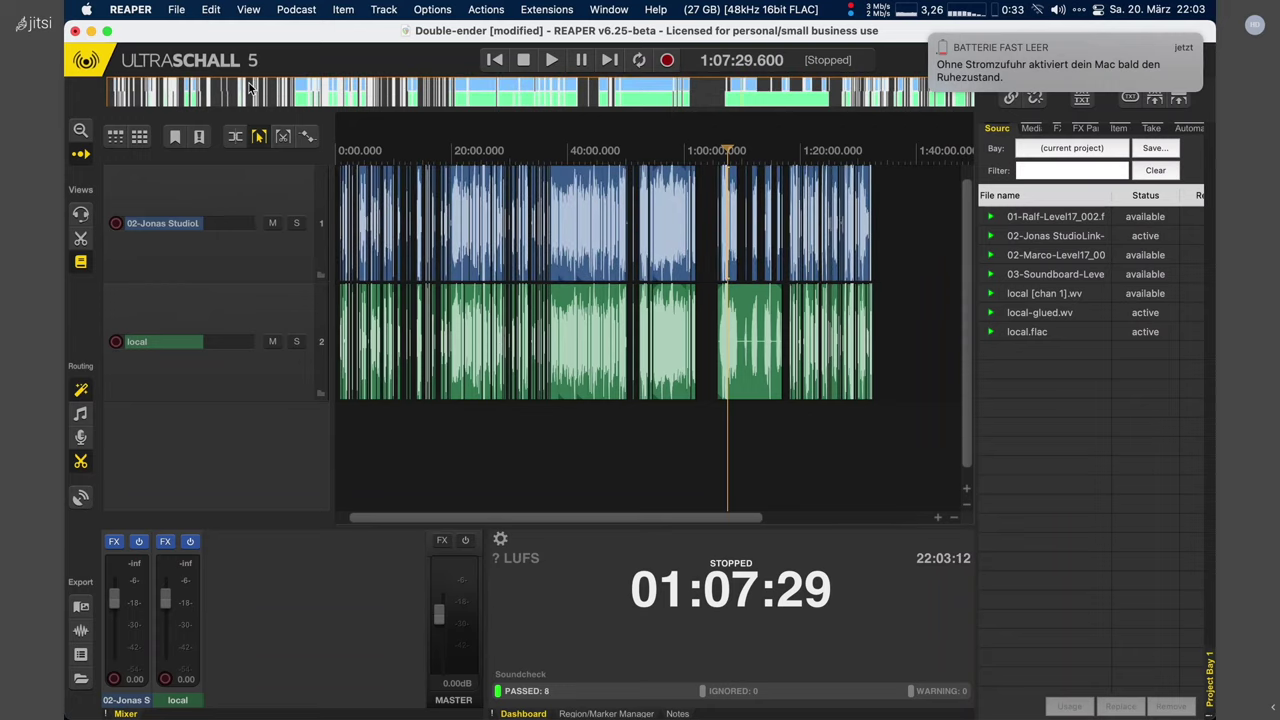
Step: Open the project Level17_002.RPP from the Podcasts folder's Level17/LE002 subfolder in a new project tab
left_click(176, 9)
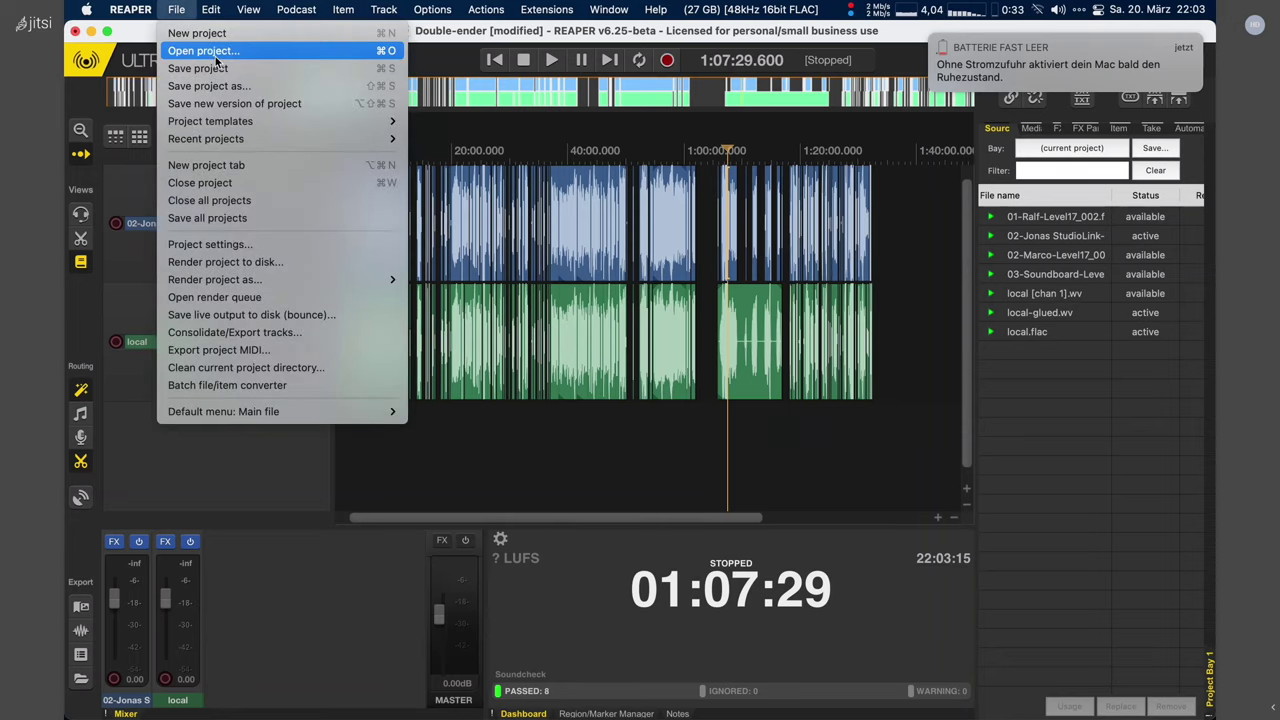
left_click(203, 50)
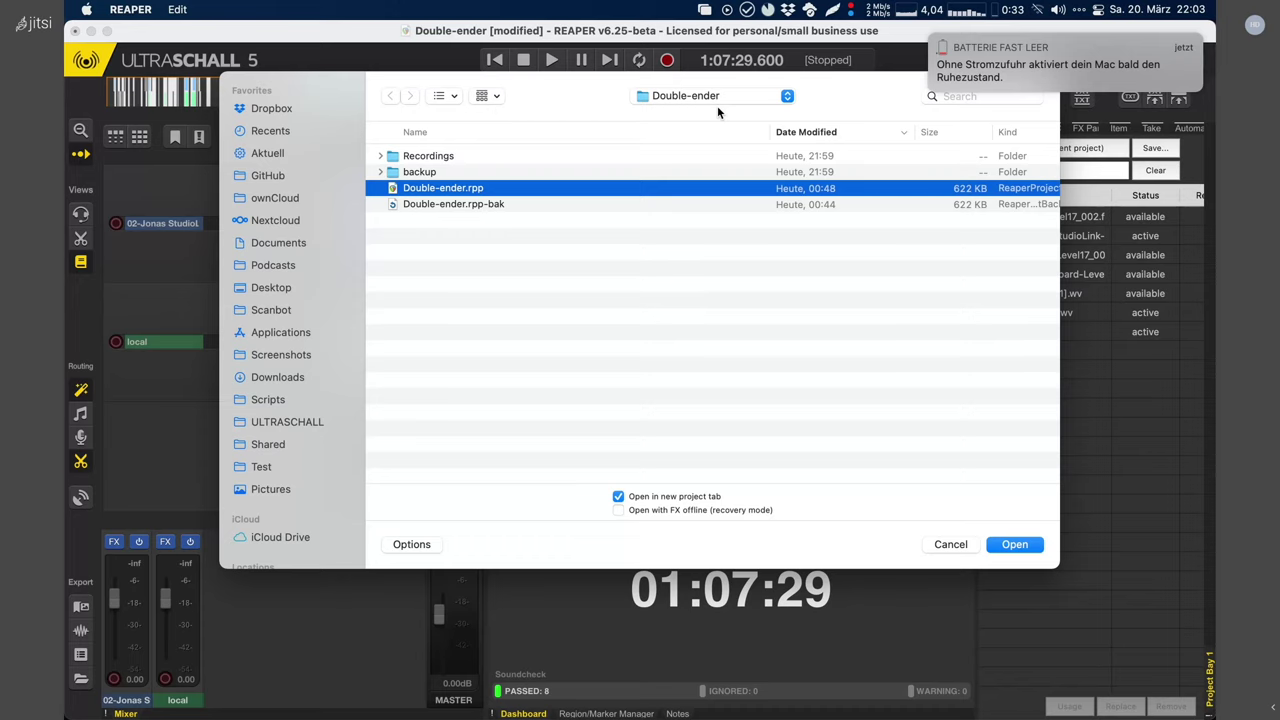
key("super+Up")
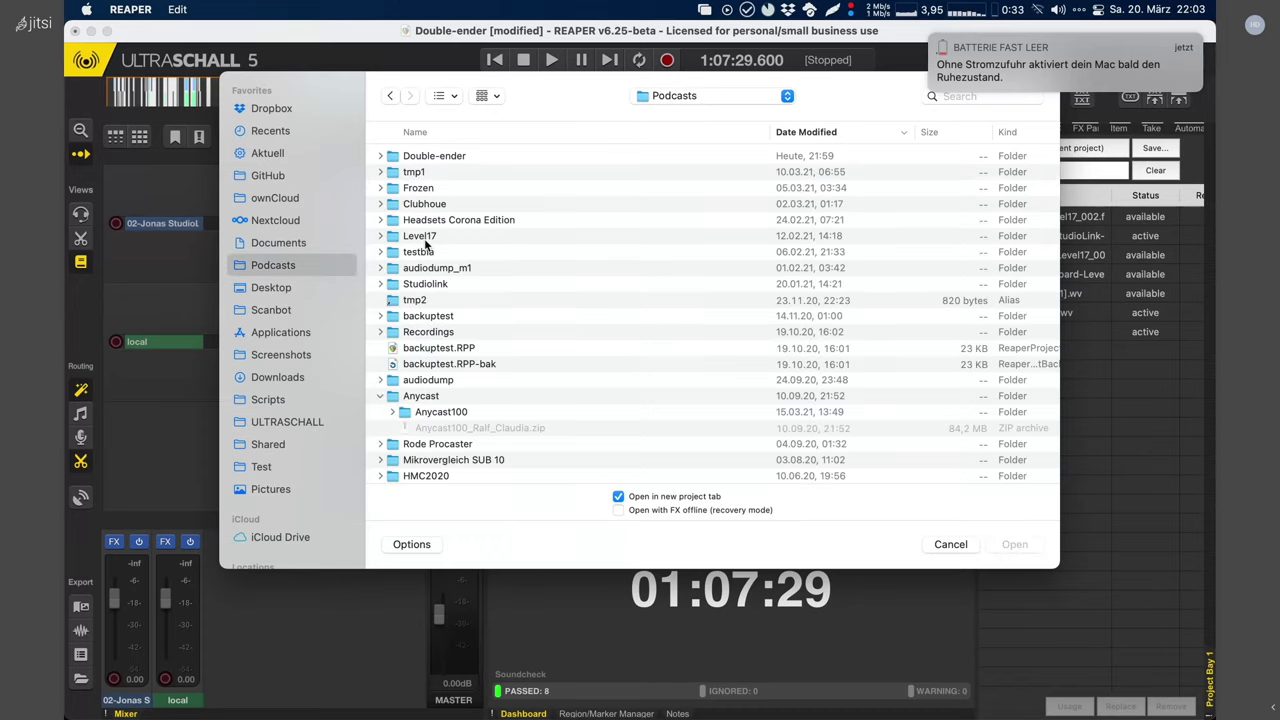
double_click(425, 238)
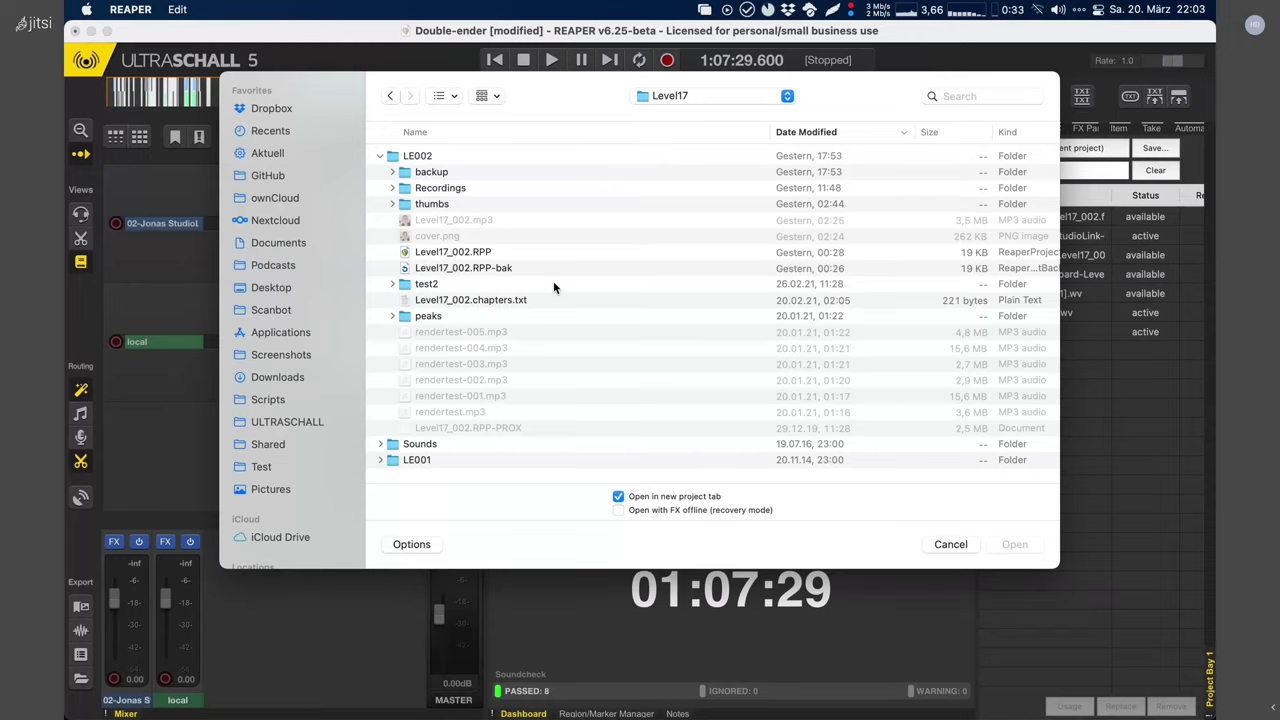
double_click(461, 254)
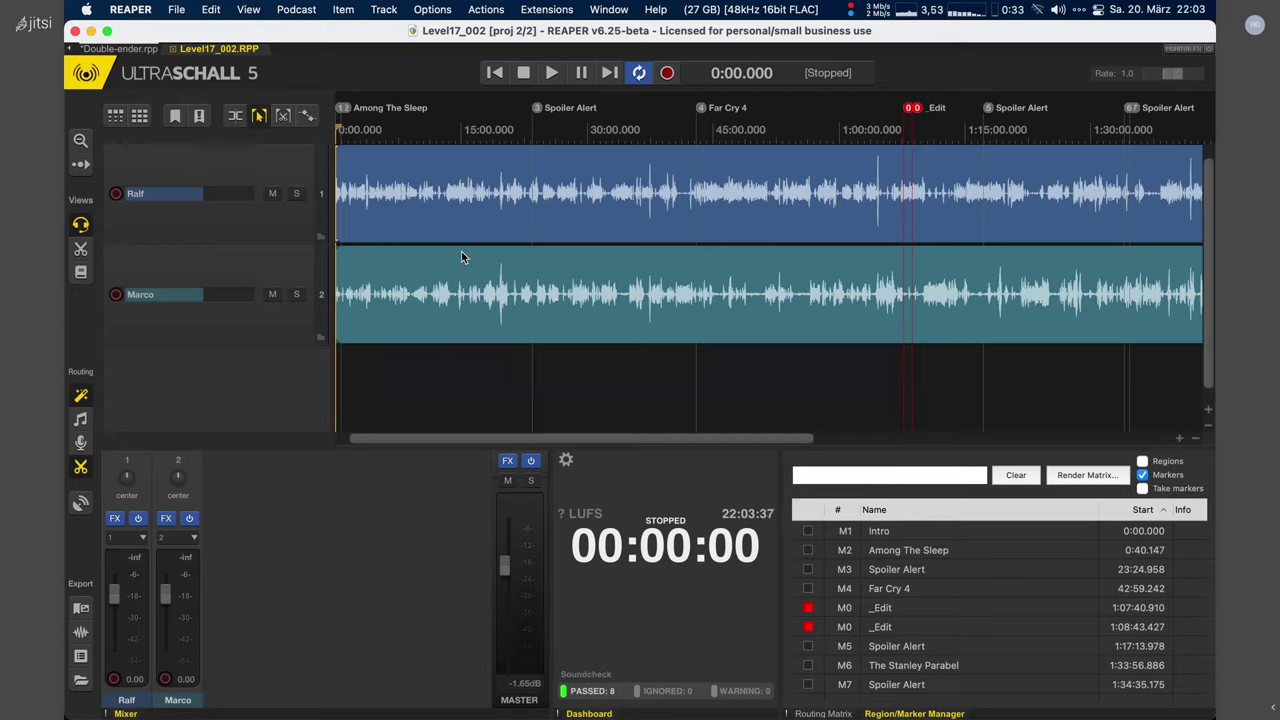
Step: Check the Mac's battery status and close the Double-ender project, keeping Level17_002 open
left_click(1012, 12)
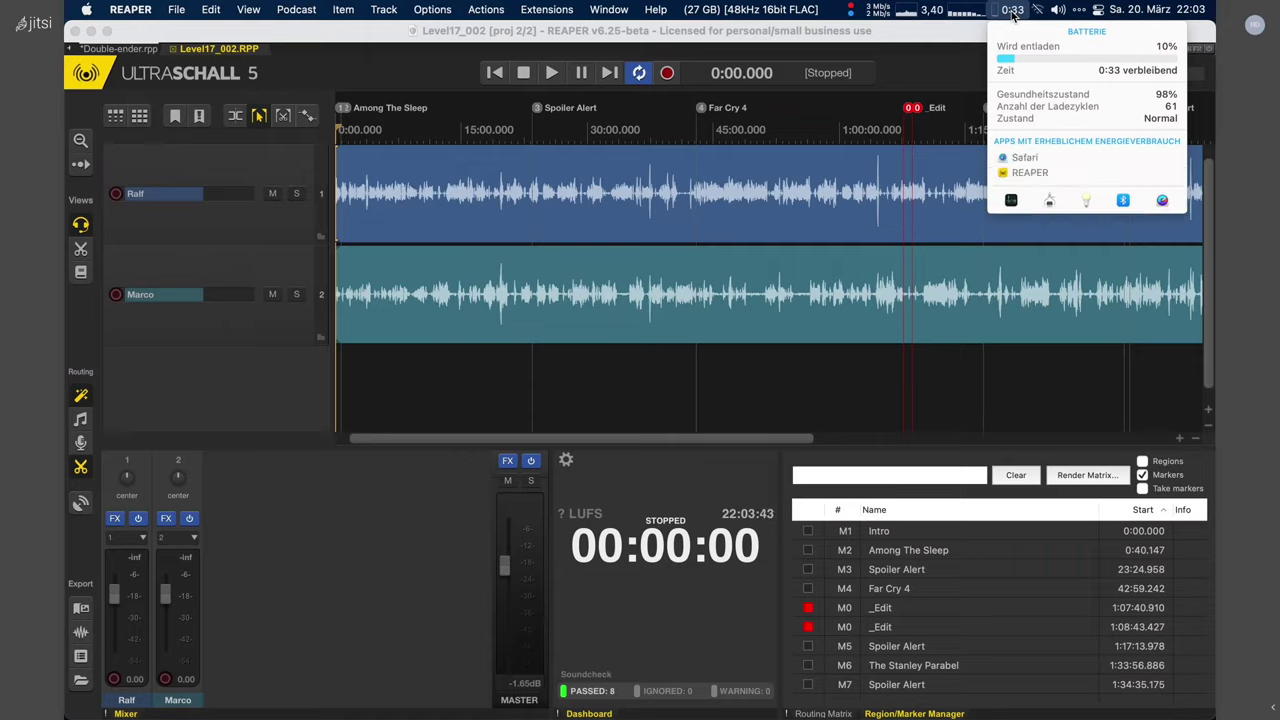
left_click(1012, 12)
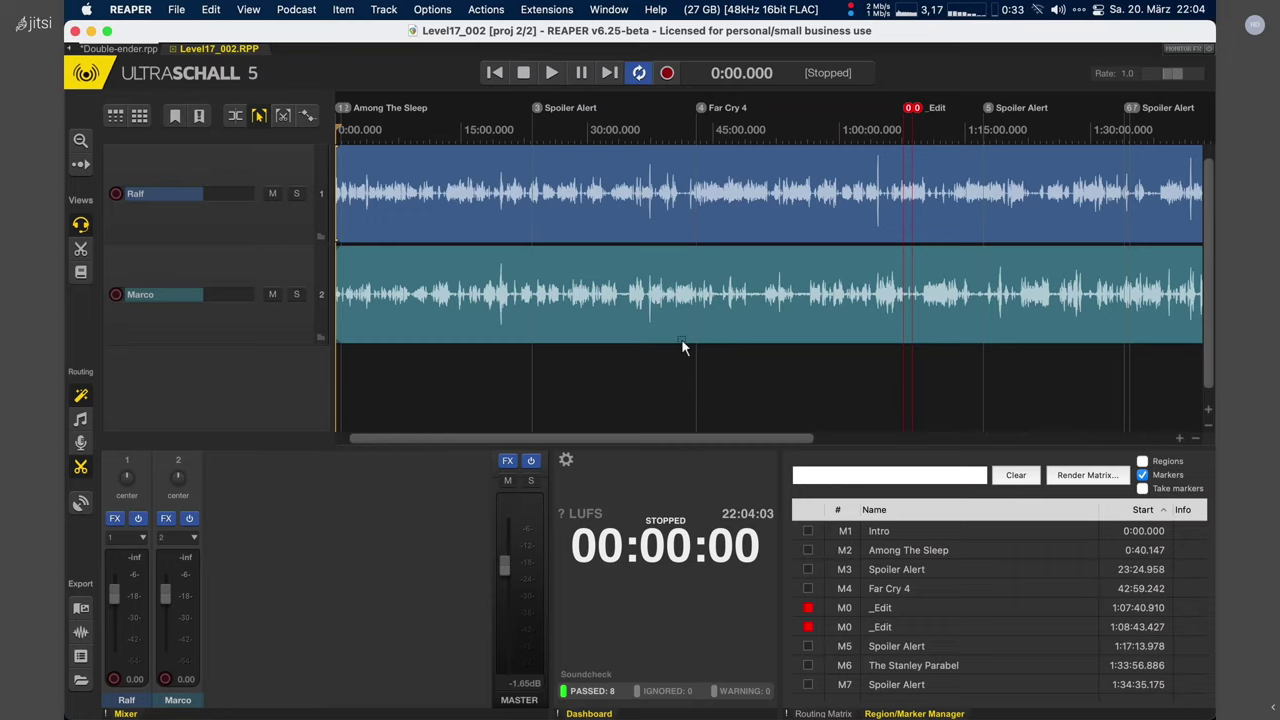
left_click(84, 48)
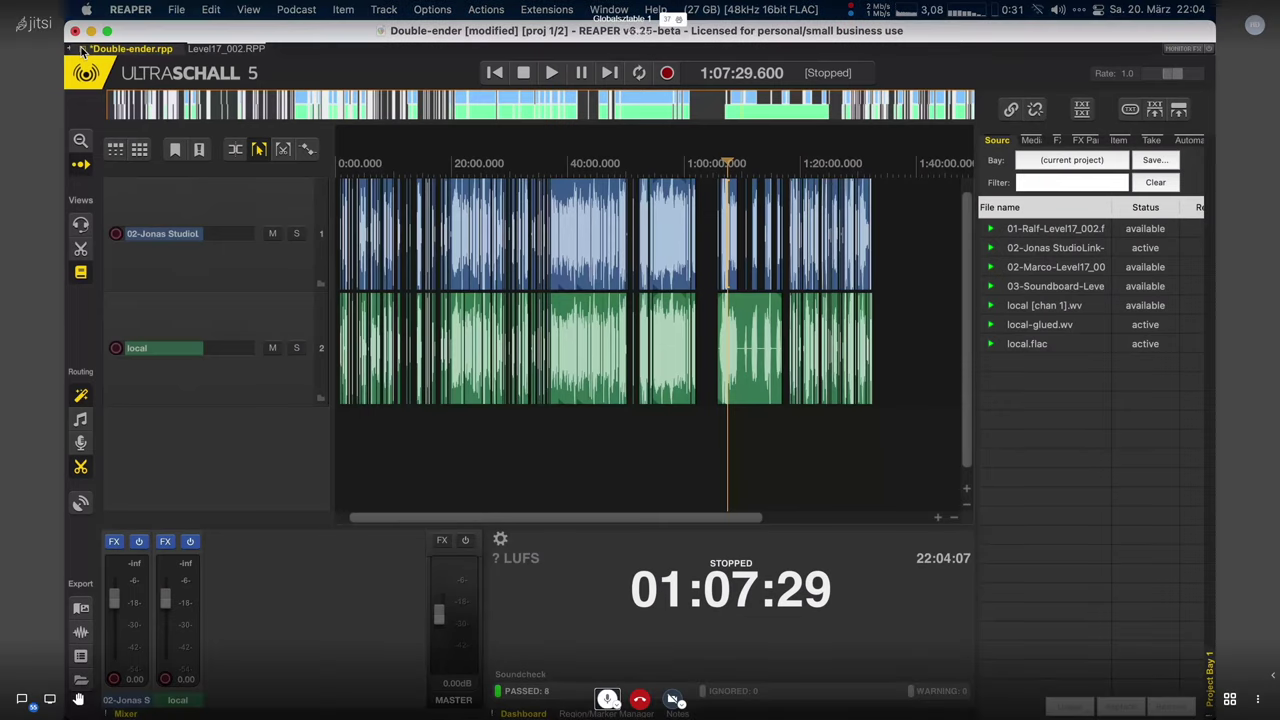
left_click(82, 48)
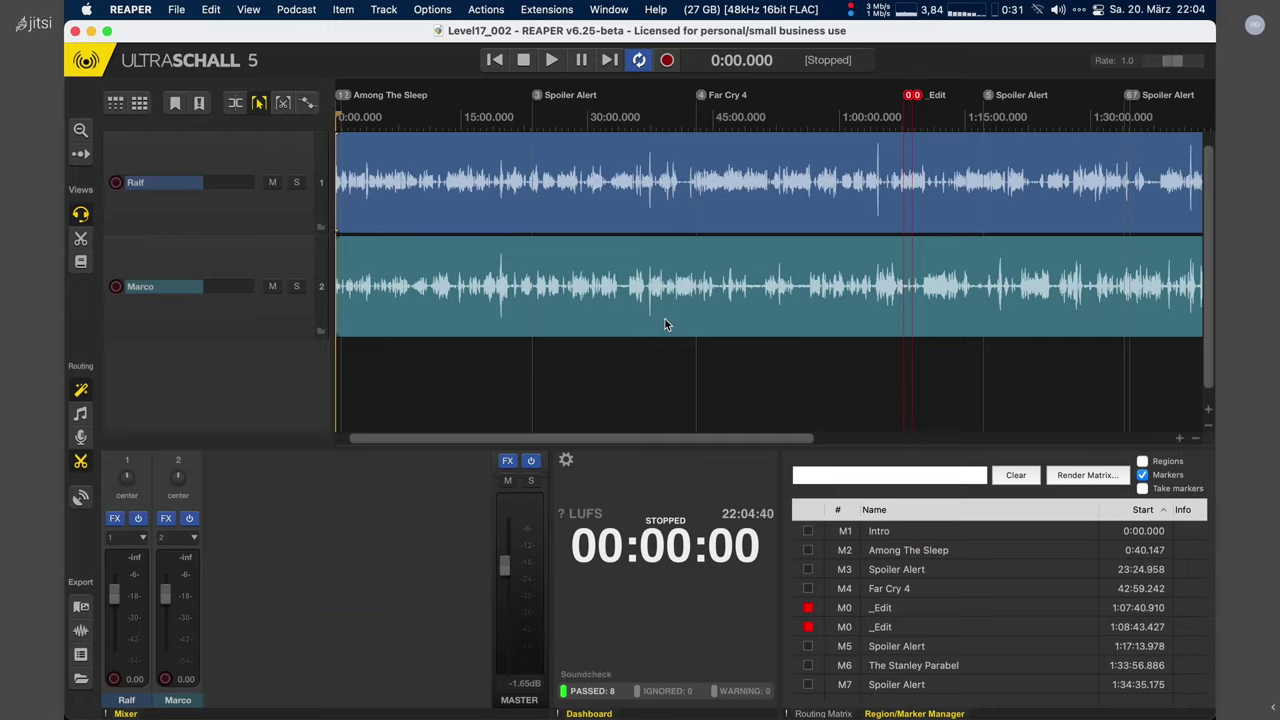
Step: Select both tracks and examine the steps of the Ultraschall AMP (Automated Mixing Pipeline) workflow
left_click(582, 377)
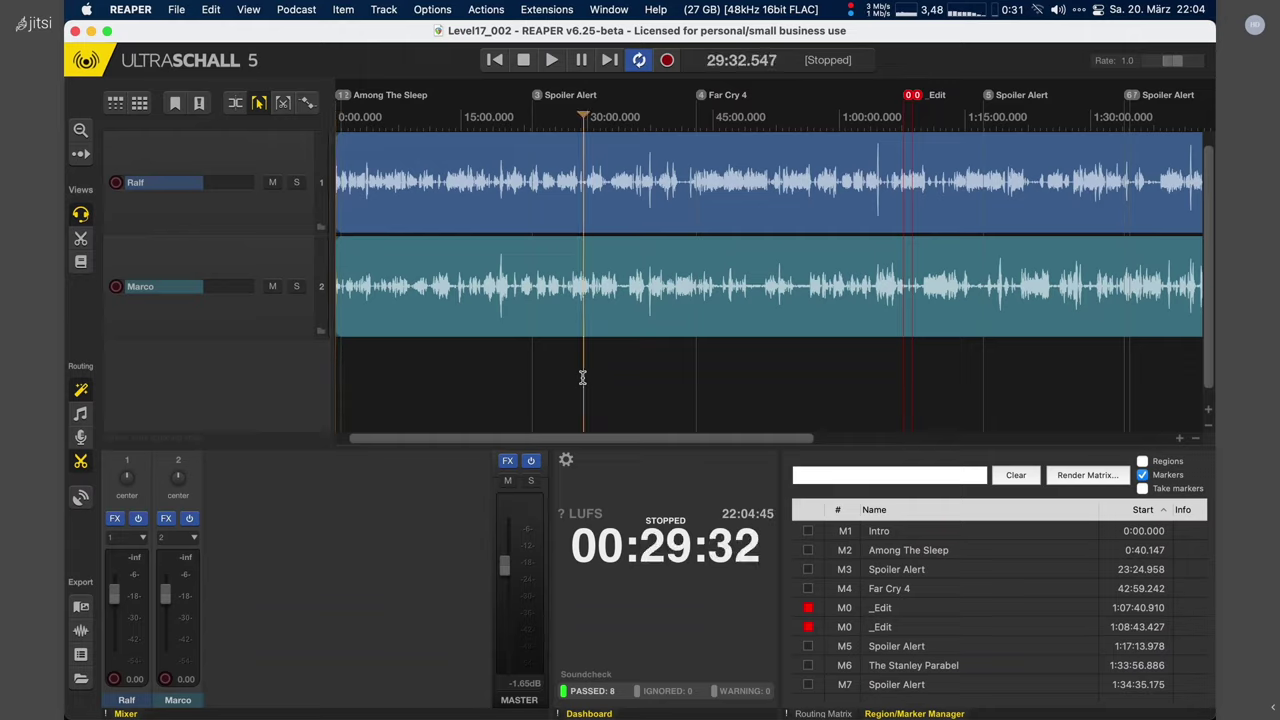
left_click(260, 226)
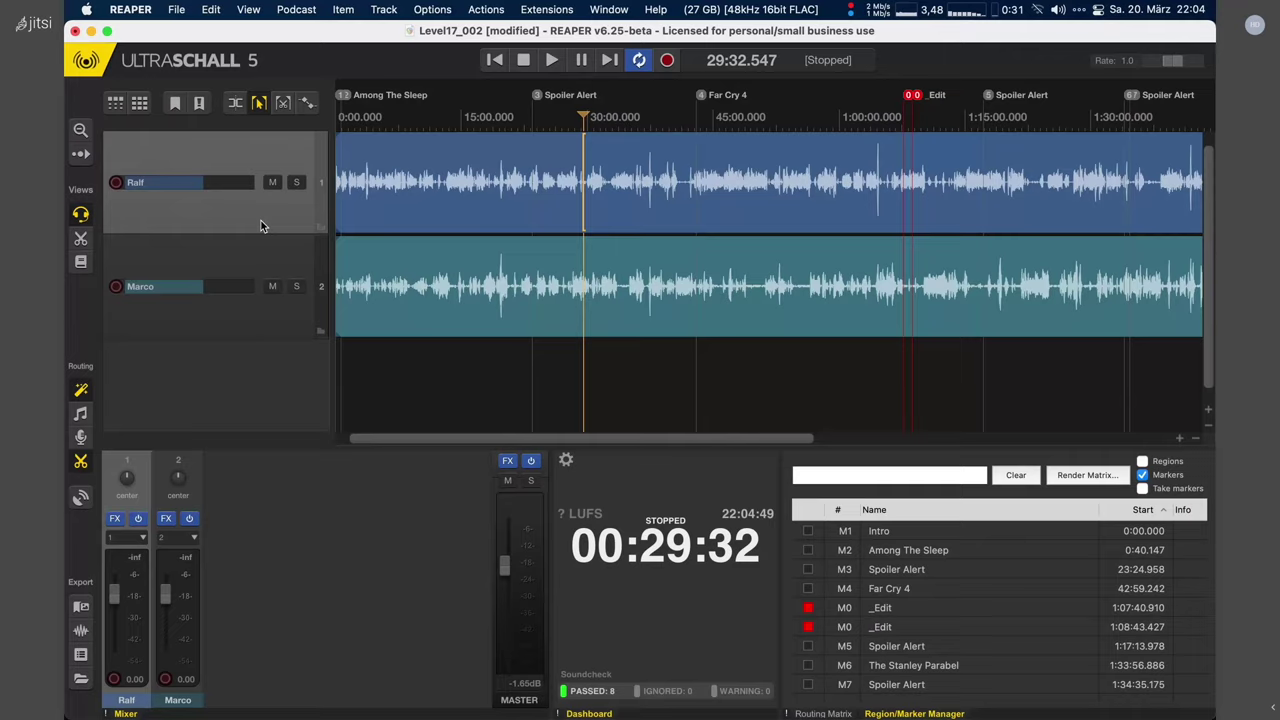
key("super+a")
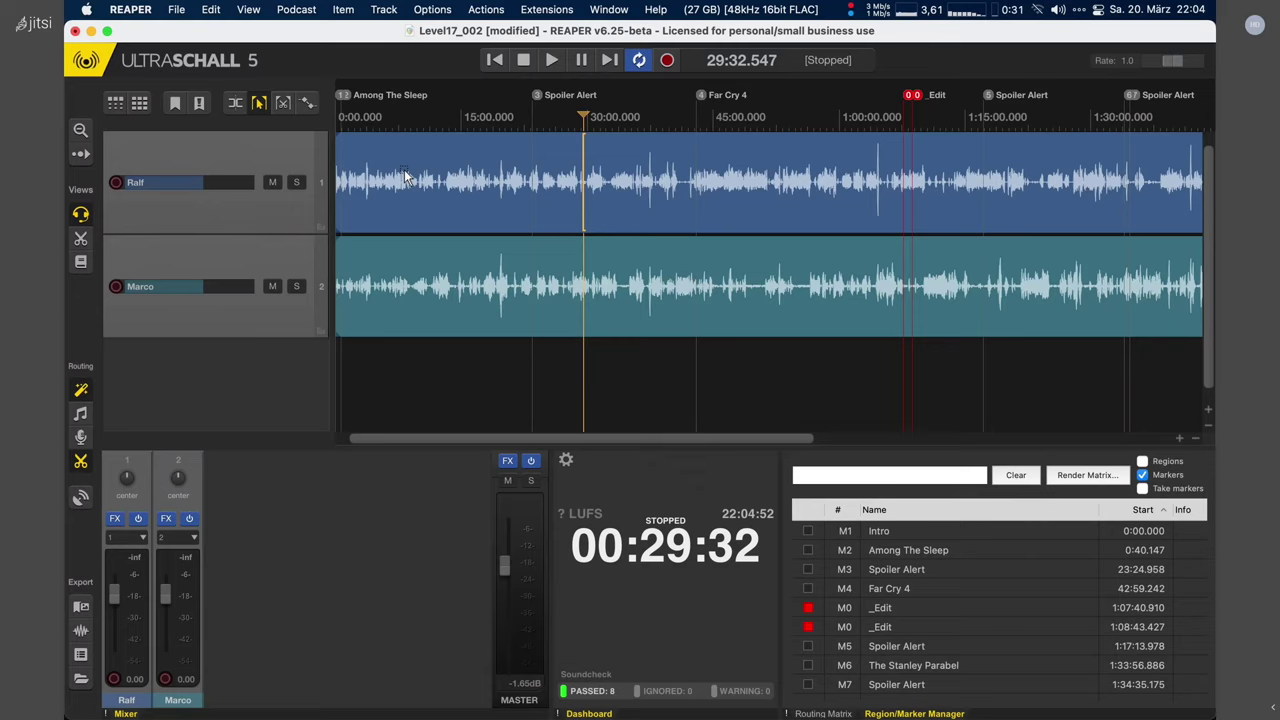
left_click(297, 9)
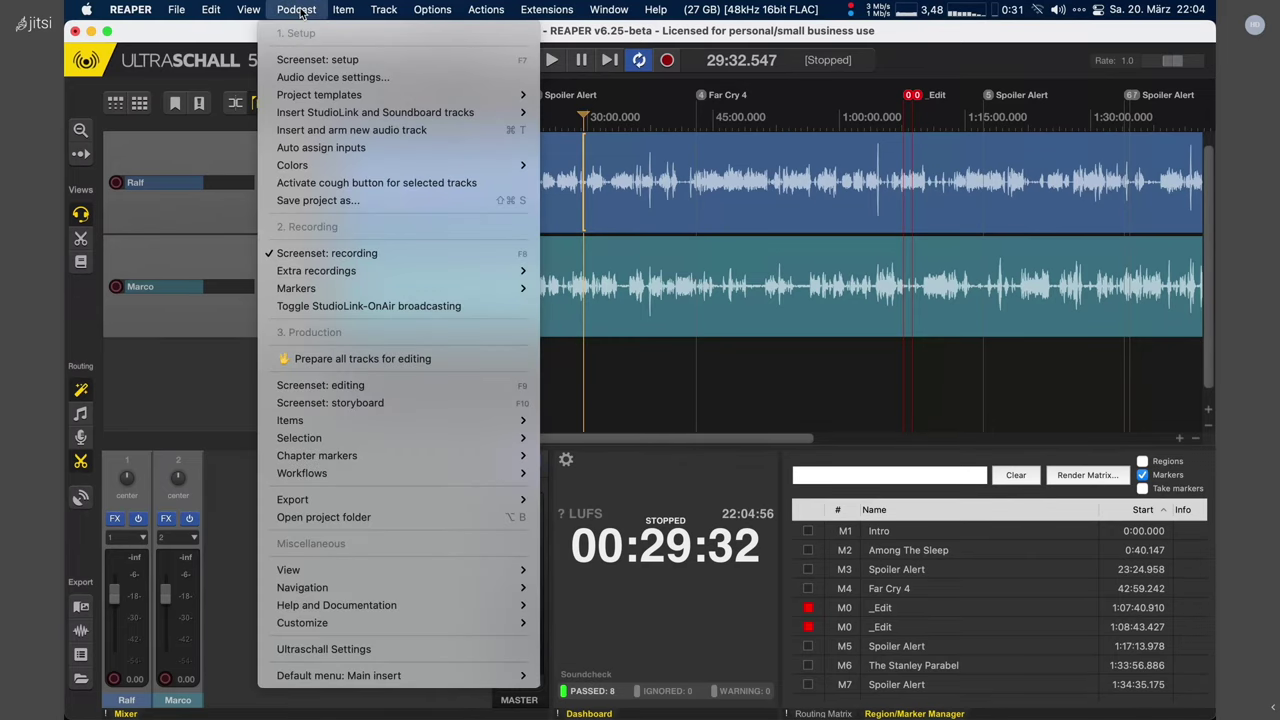
mouse_move(309, 478)
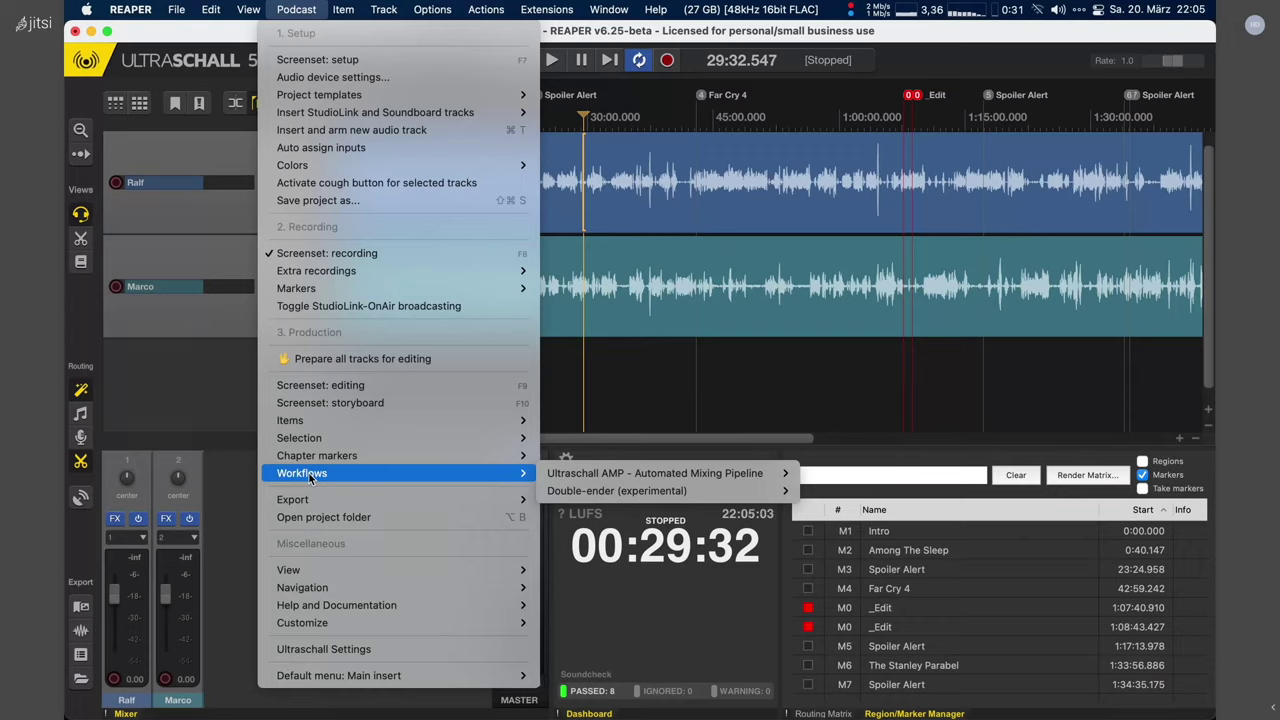
mouse_move(596, 483)
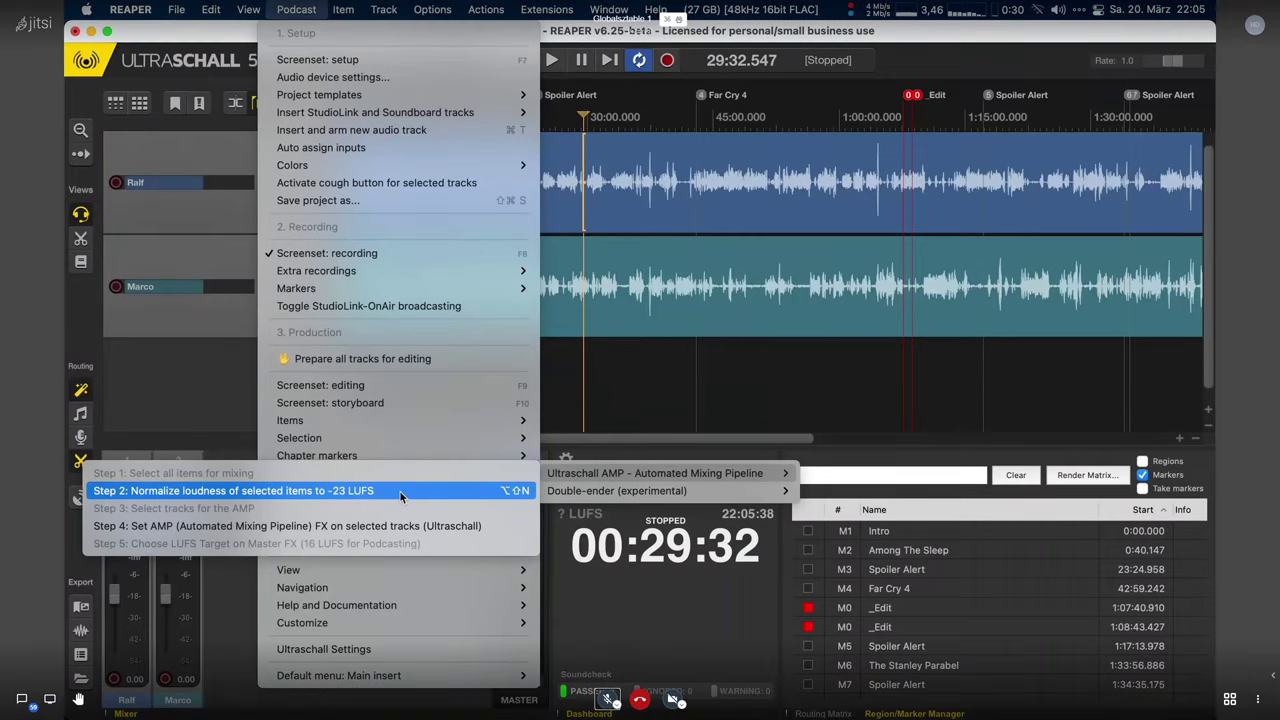
left_click(399, 490)
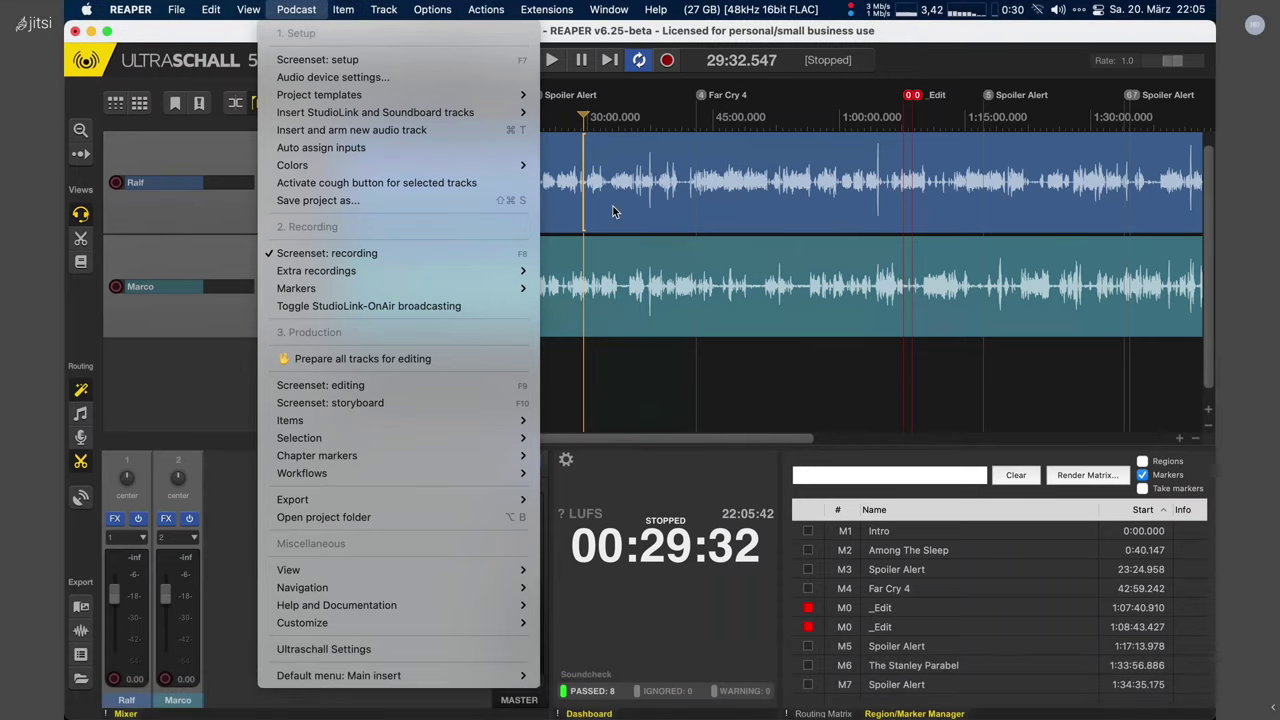
Step: Select the audio items on both tracks and normalize their loudness to -23 LUFS
left_click(656, 190)
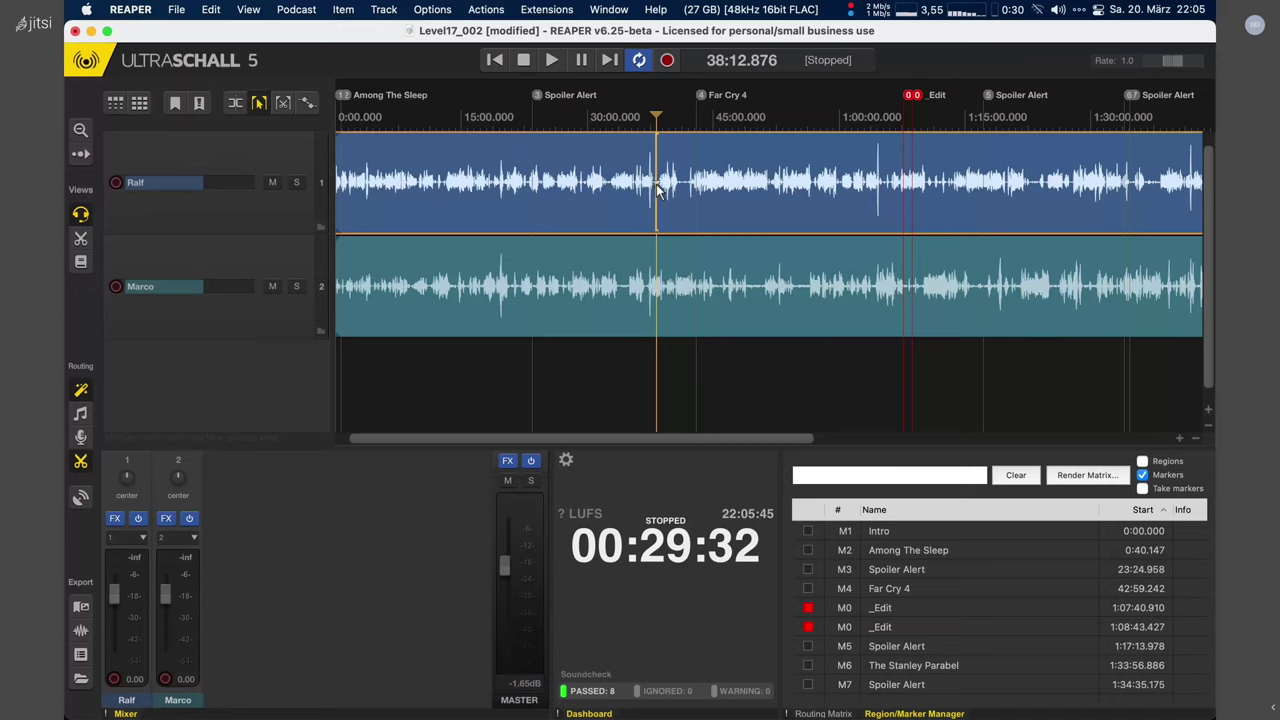
left_click(296, 9)
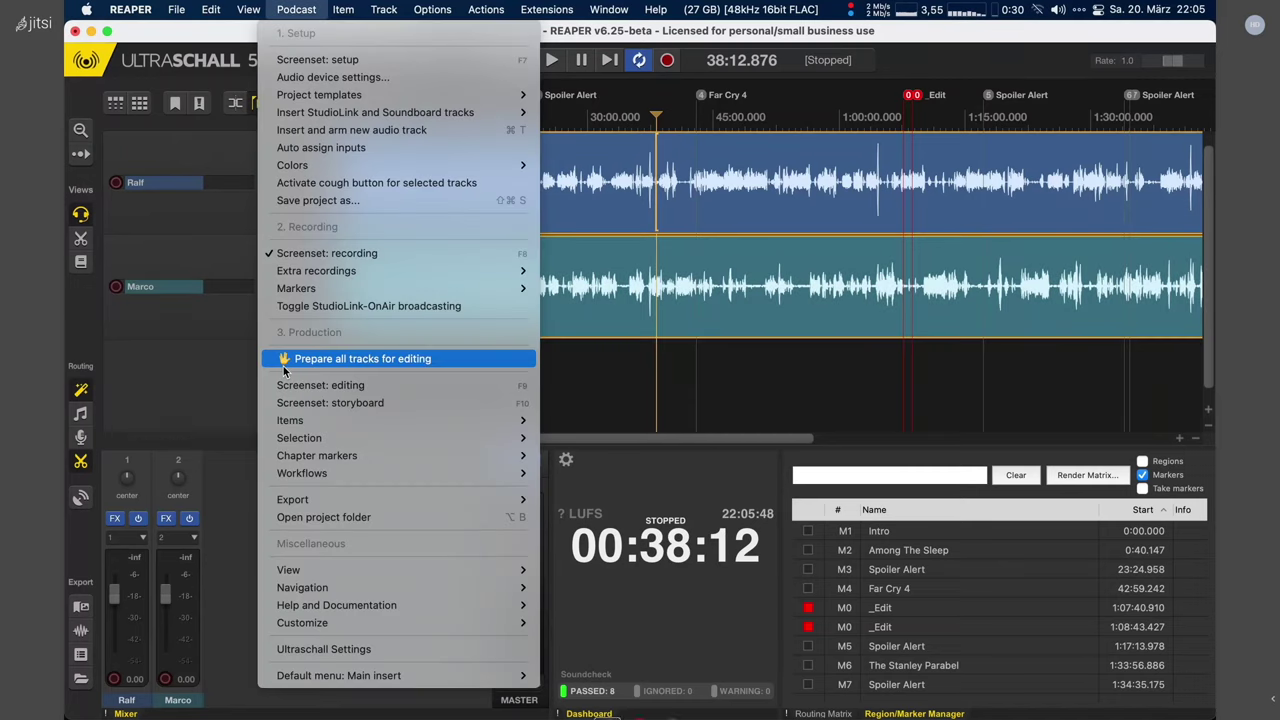
left_click(283, 362)
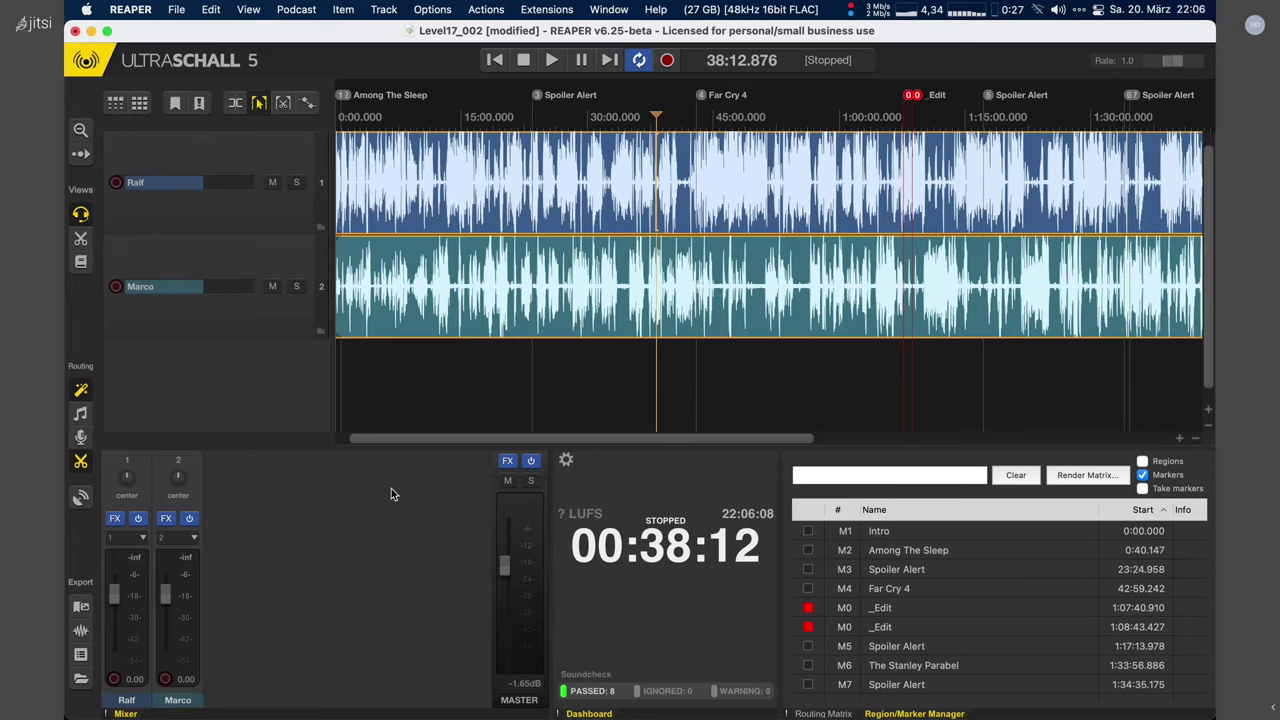
Step: Clear the item selection, select both tracks and apply the AMP (Automated Mixing Pipeline) FX to them
left_click(553, 373)
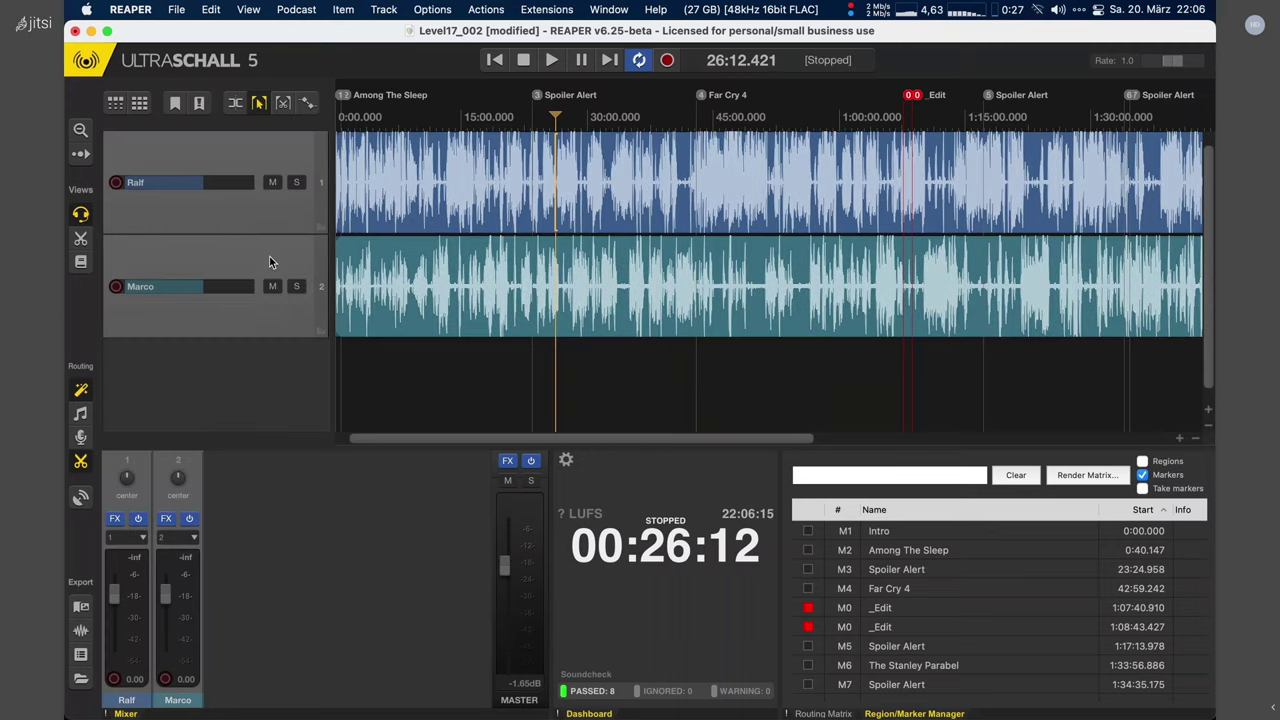
left_click(296, 9)
mouse_move(510, 473)
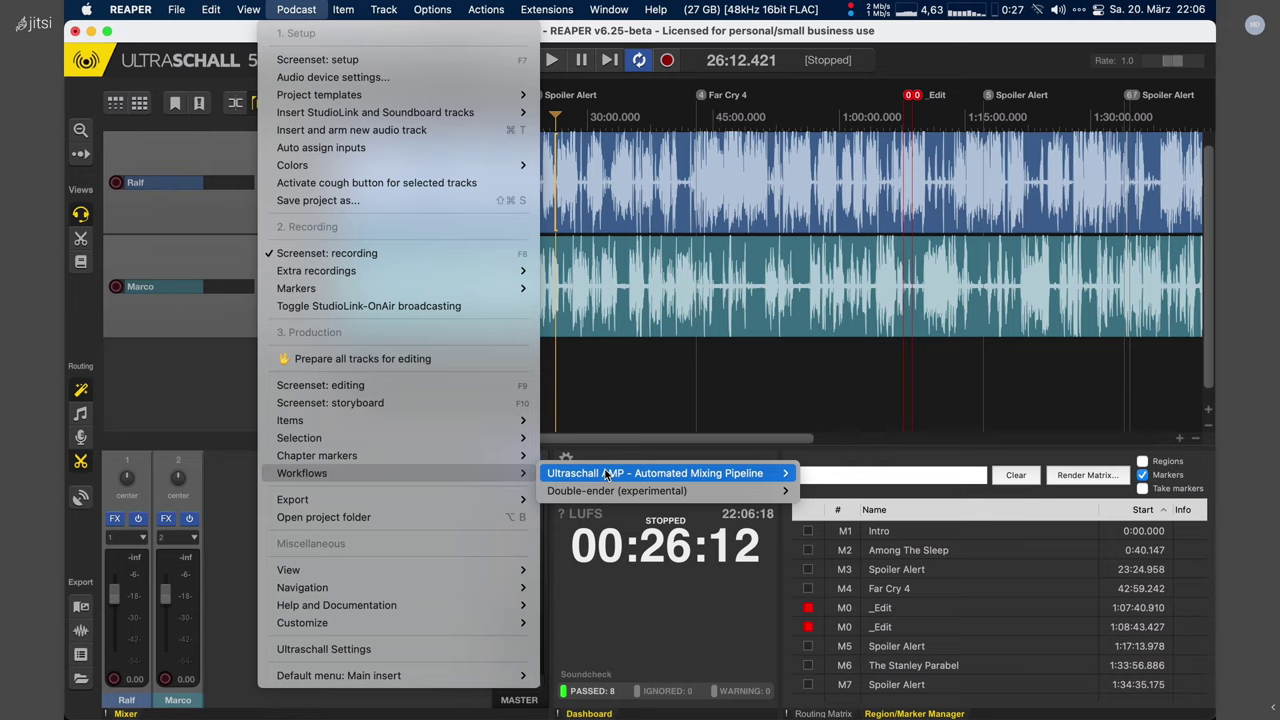
mouse_move(609, 477)
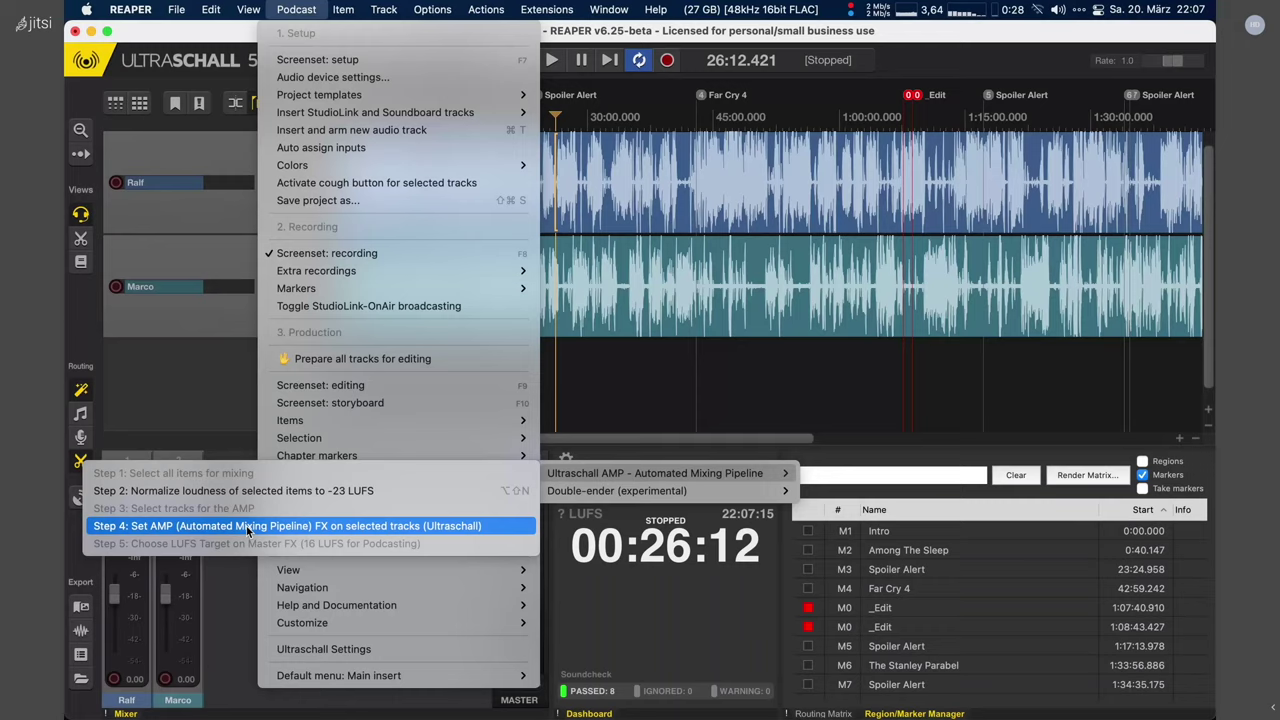
left_click(332, 526)
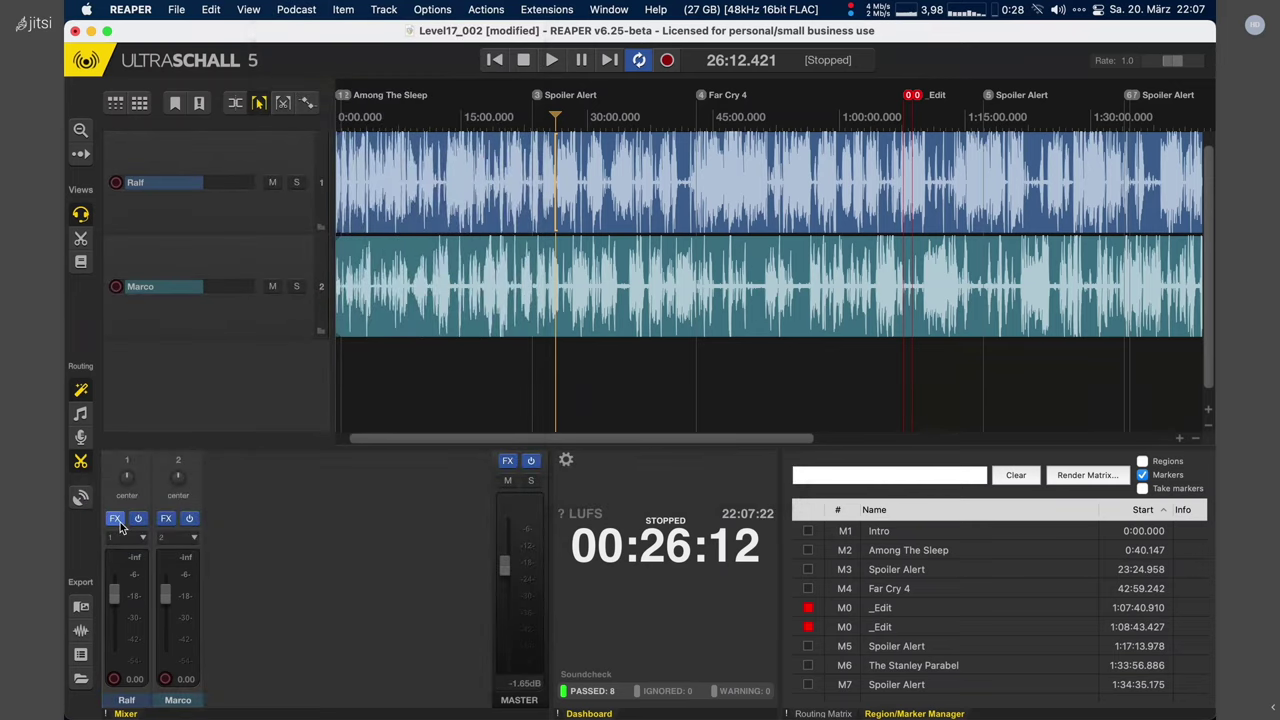
Step: Open the first track's Ultraschall Dynamics effect and review its presets, keeping Input -23 output -20 LUFS
left_click(115, 518)
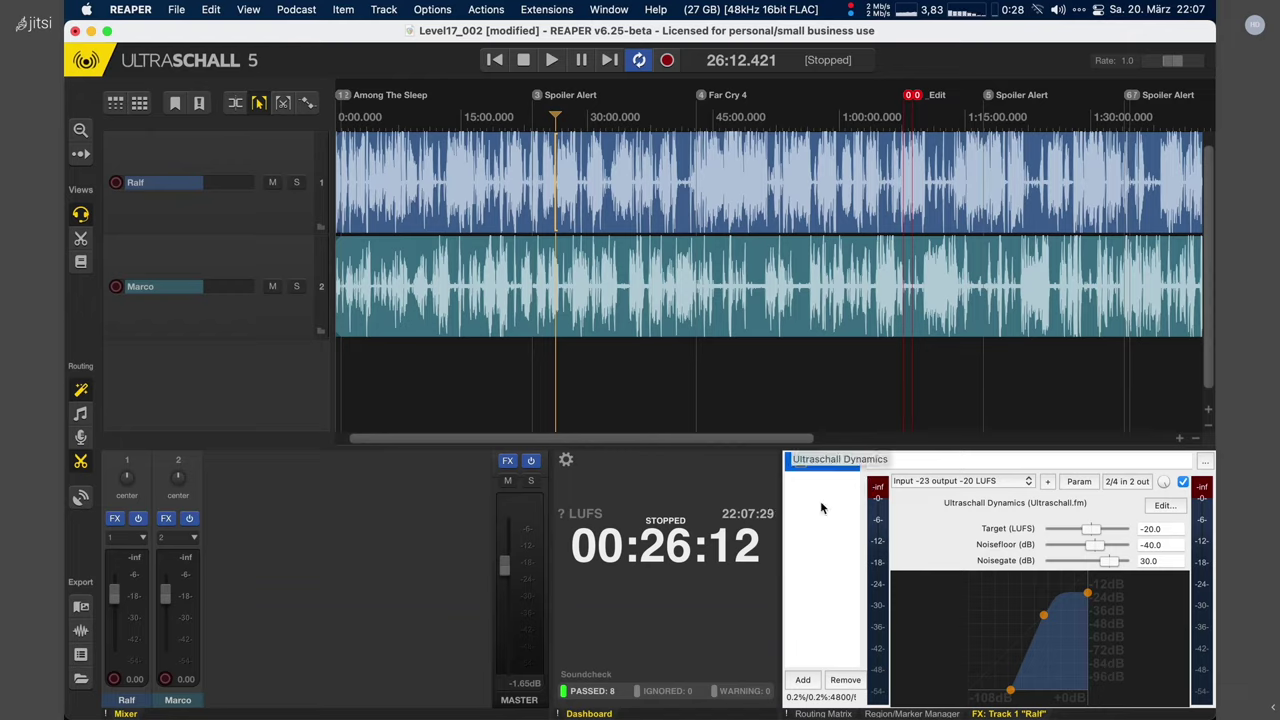
left_click(983, 483)
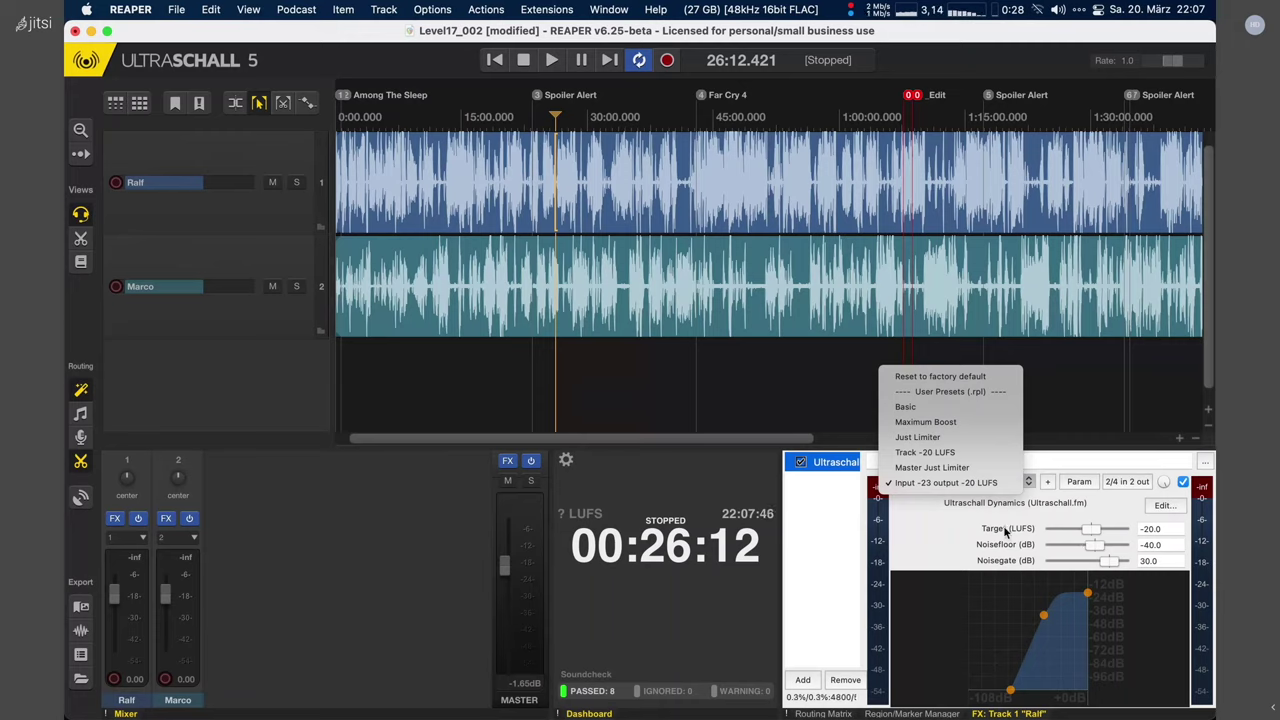
left_click(946, 561)
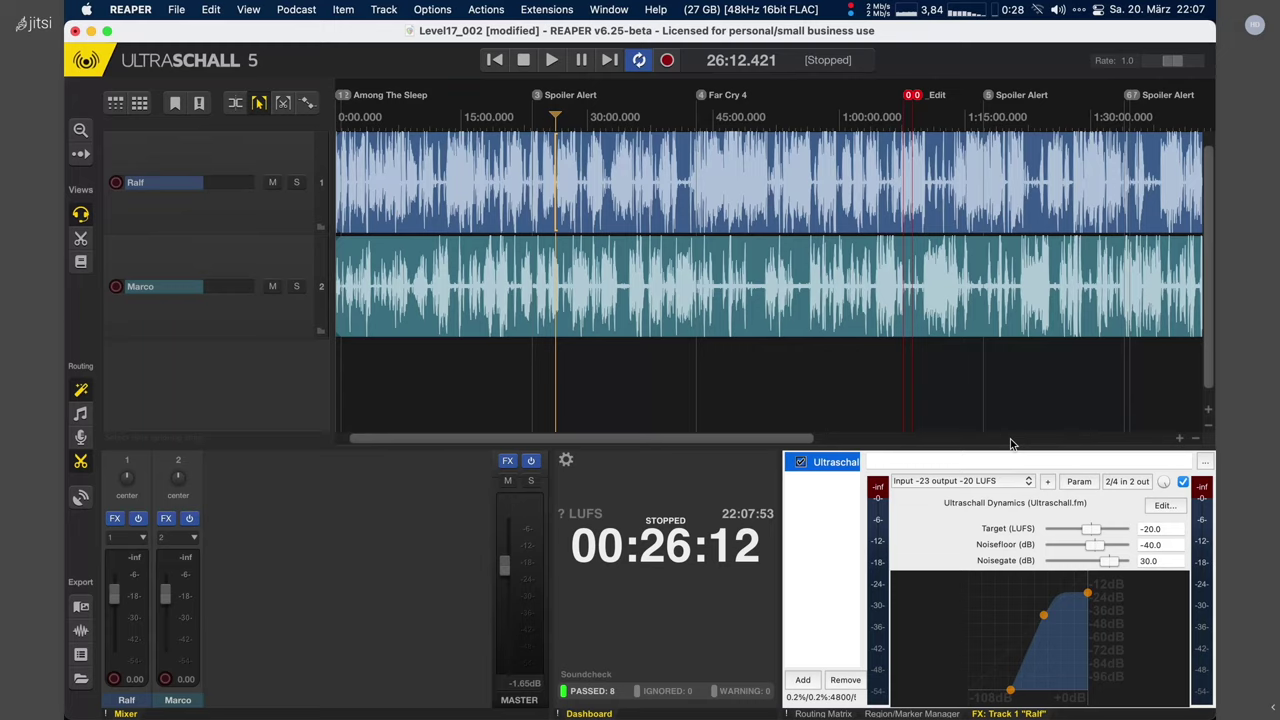
Step: Try raising the first track's noise floor to about -36.6 dB, and return it to -40 dB
left_click(1103, 553)
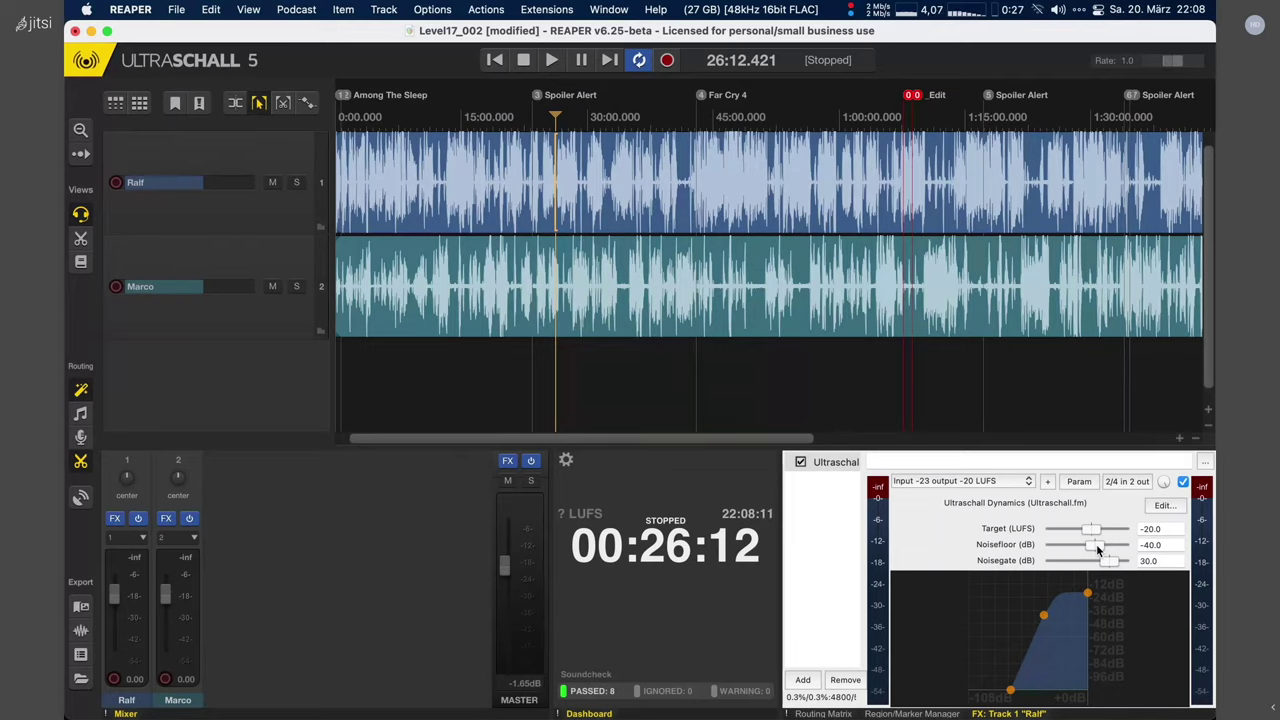
left_click_drag(1097, 549, 1101, 544)
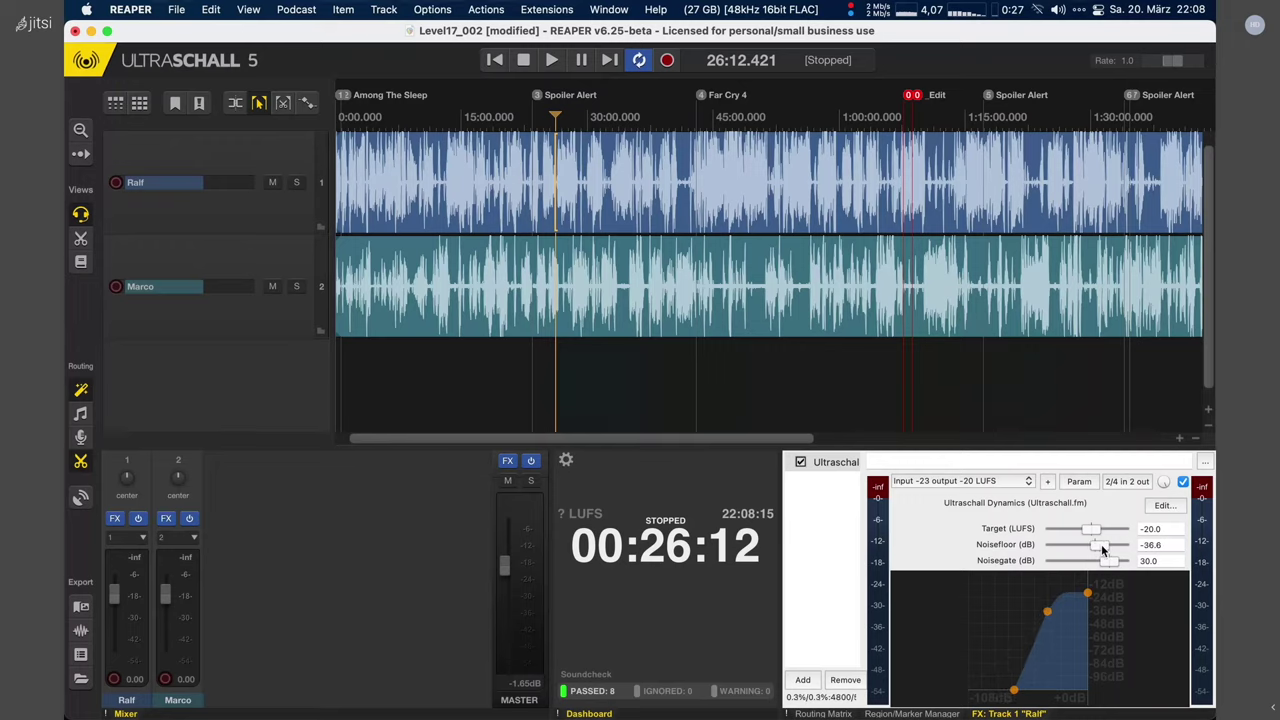
left_click_drag(1101, 544, 1091, 545)
Step: Play a short passage from about 31:08 to observe how Ultraschall Dynamics processes the first track, and pause playback
left_click(597, 373)
key("space")
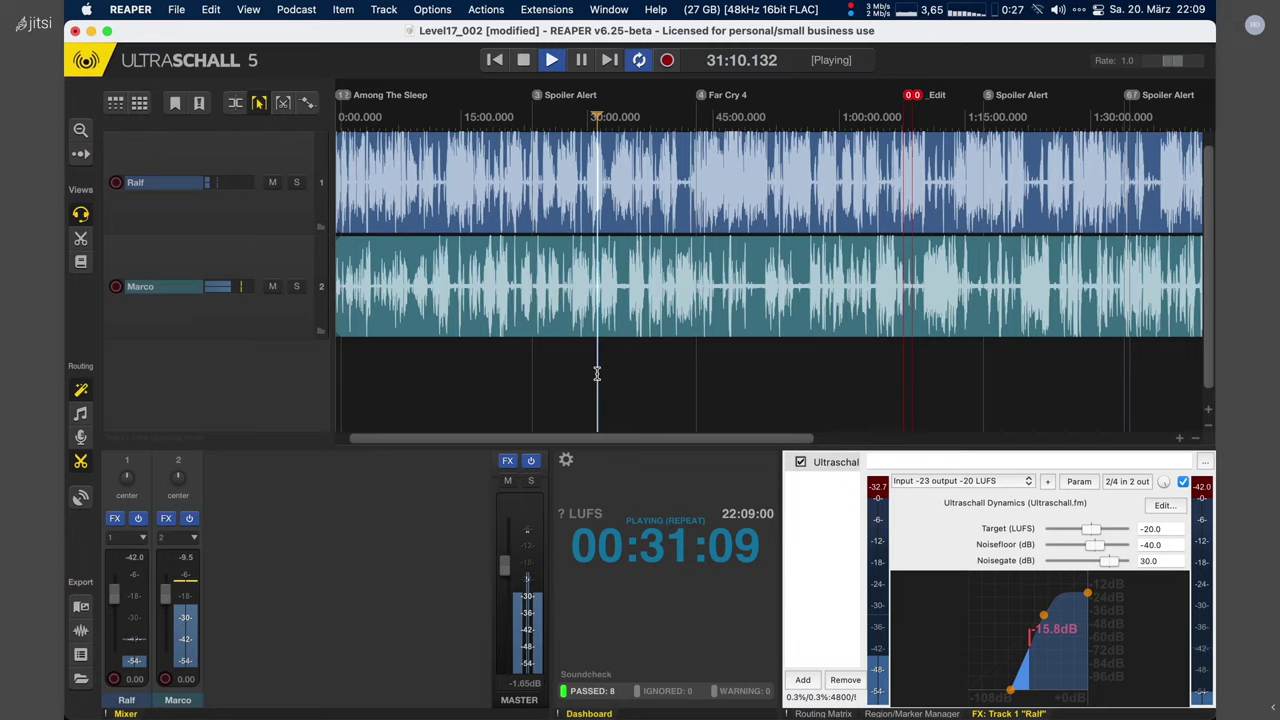
key("space")
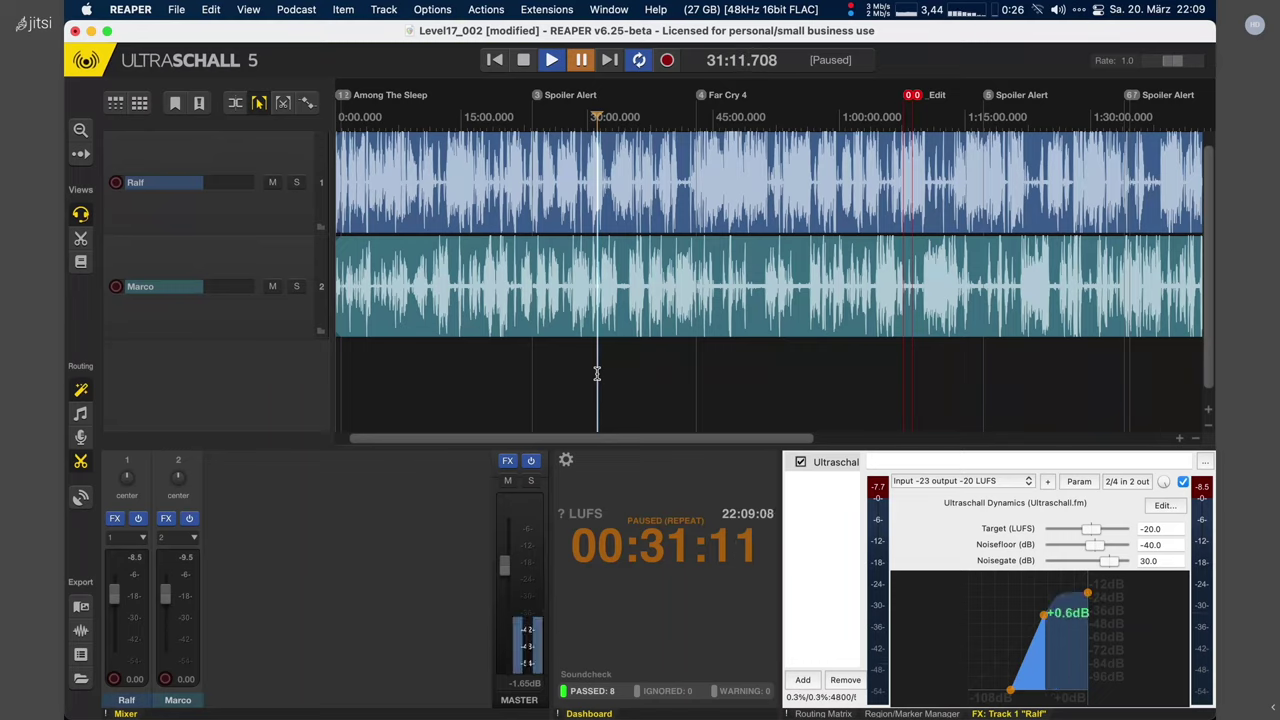
Step: Disconnect the master output from the Front Left (stereo) hardware output in the Routing Matrix and start playback at about 32 minutes
left_click(826, 713)
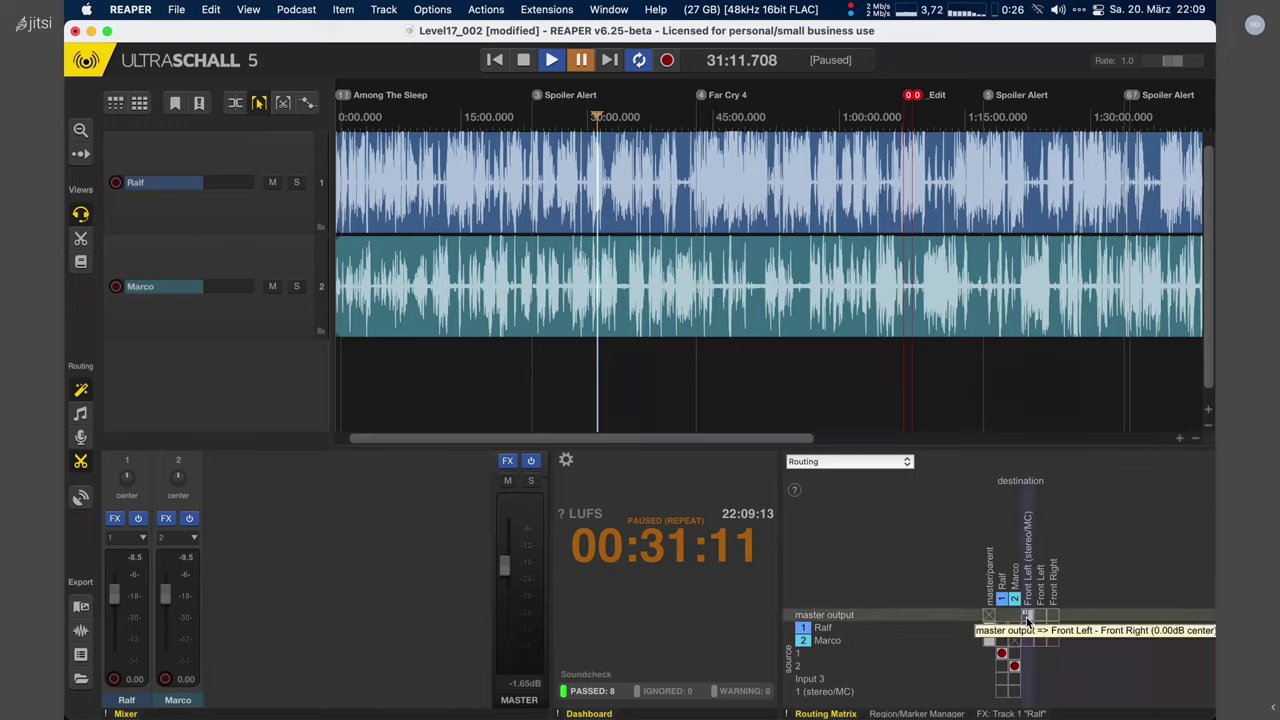
left_click(605, 395)
key("space")
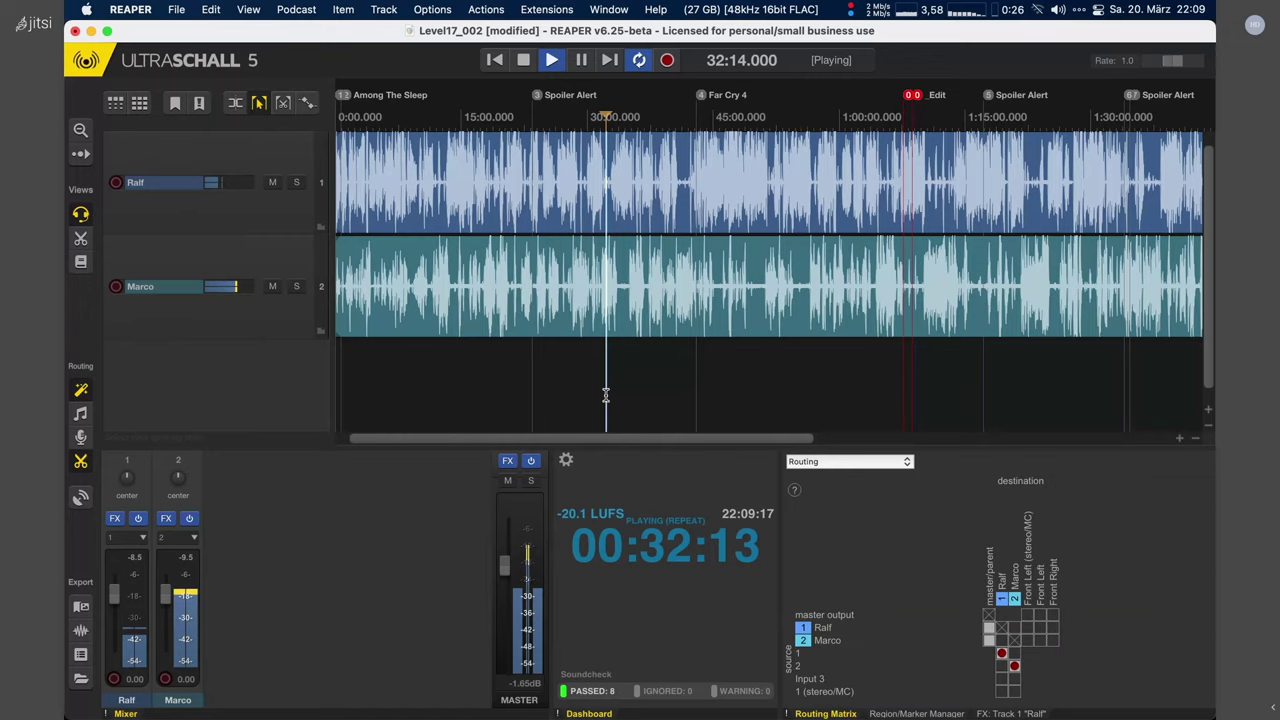
Step: Open the master track's LUFS_Loudness_Meter in a floating window and place it over the later part of the timeline
left_click(508, 461)
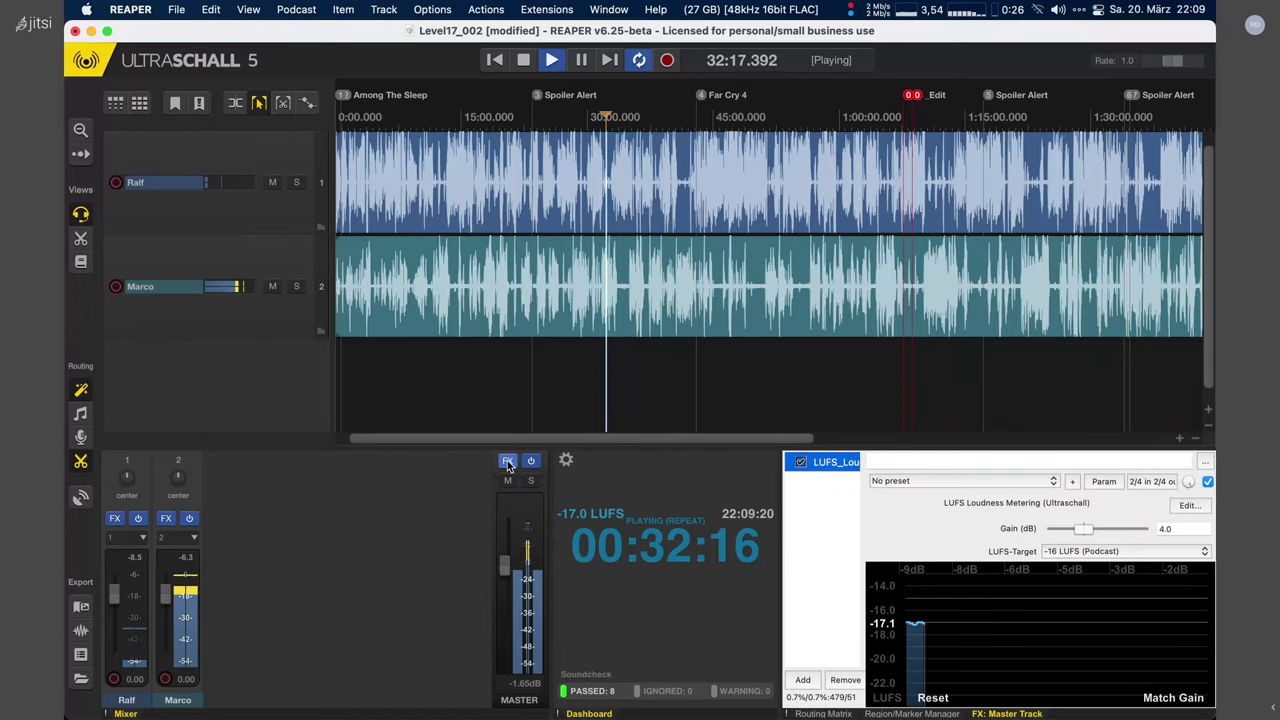
double_click(836, 462)
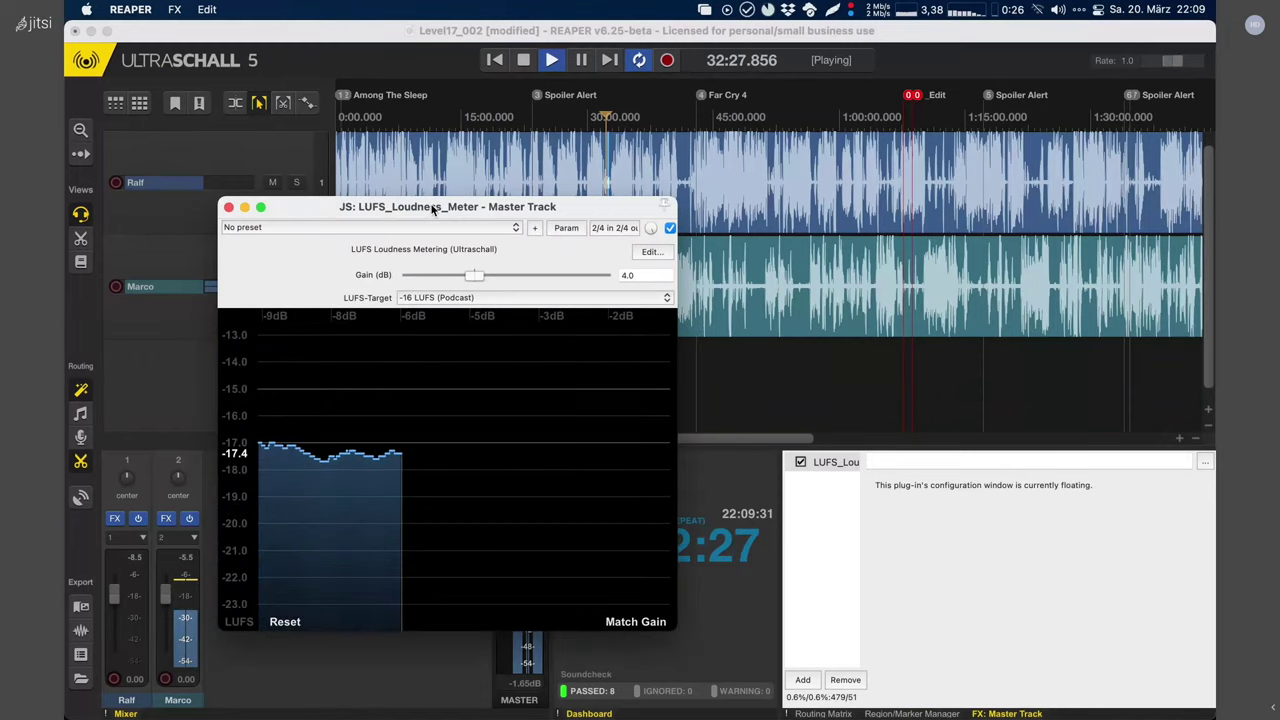
left_click_drag(432, 208, 928, 176)
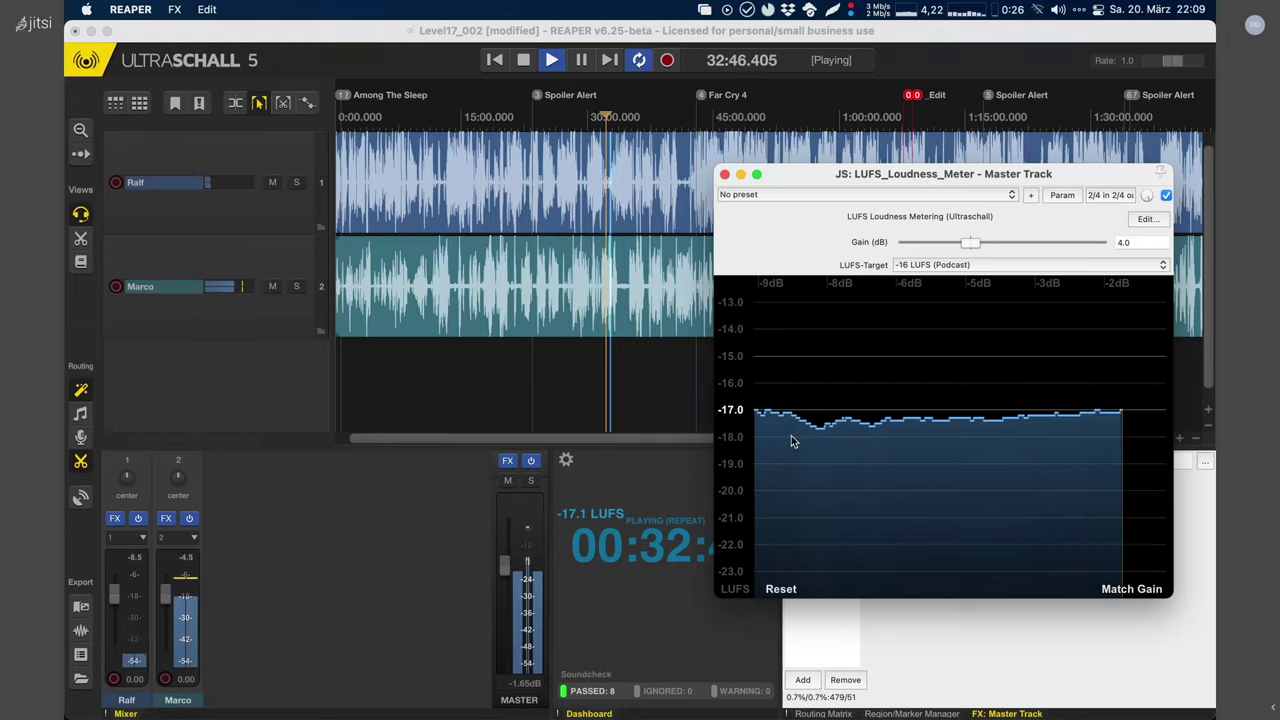
Step: Restart the loudness measurement and review the available LUFS targets, keeping -16 LUFS (Podcast)
left_click(781, 589)
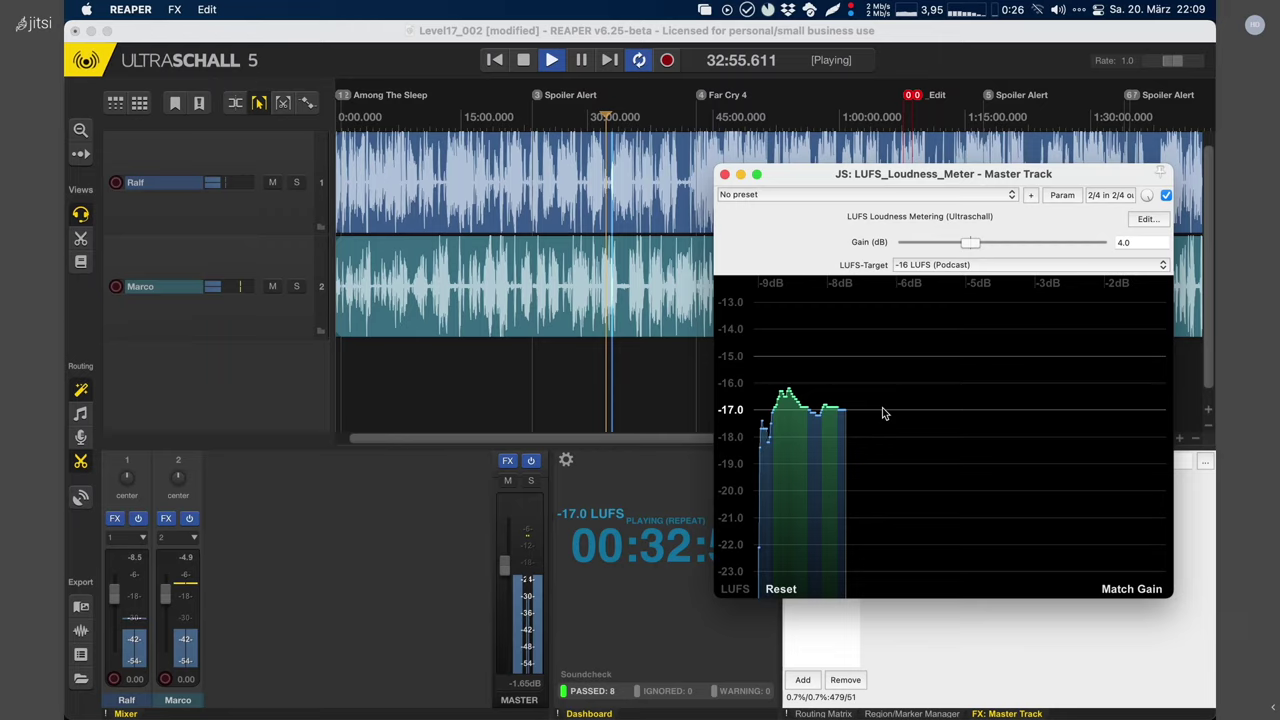
left_click(935, 265)
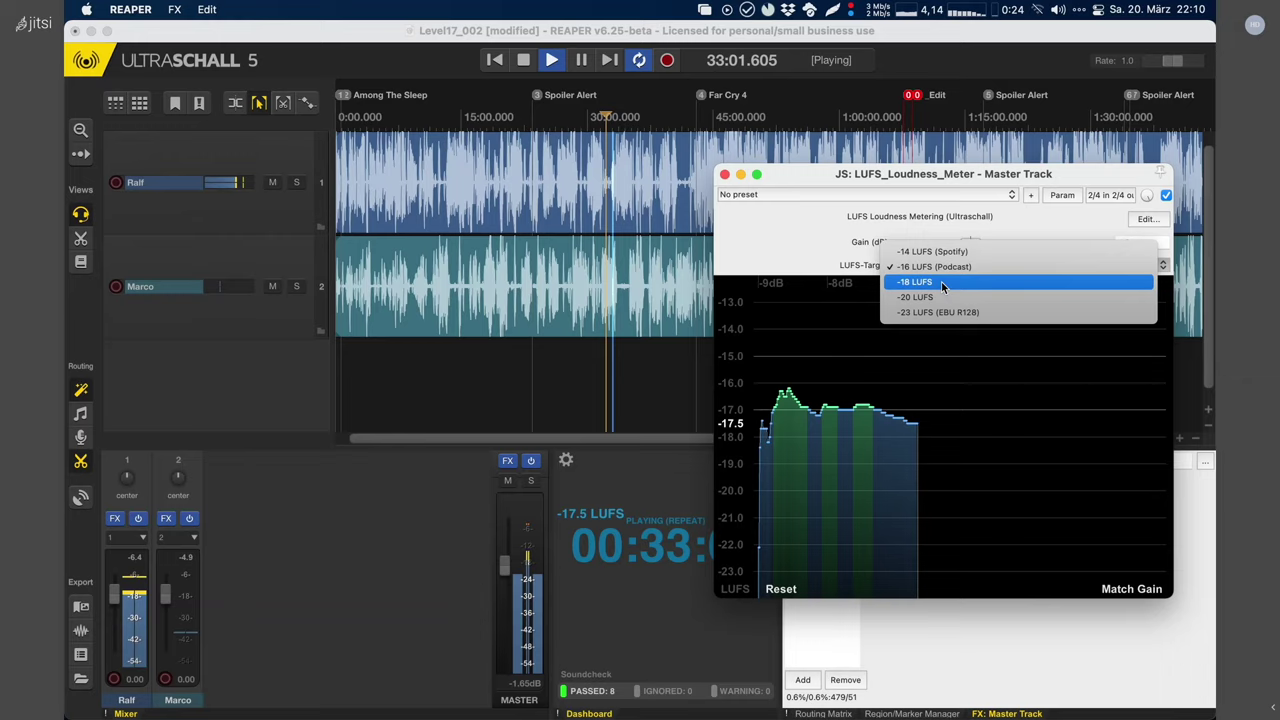
left_click(797, 267)
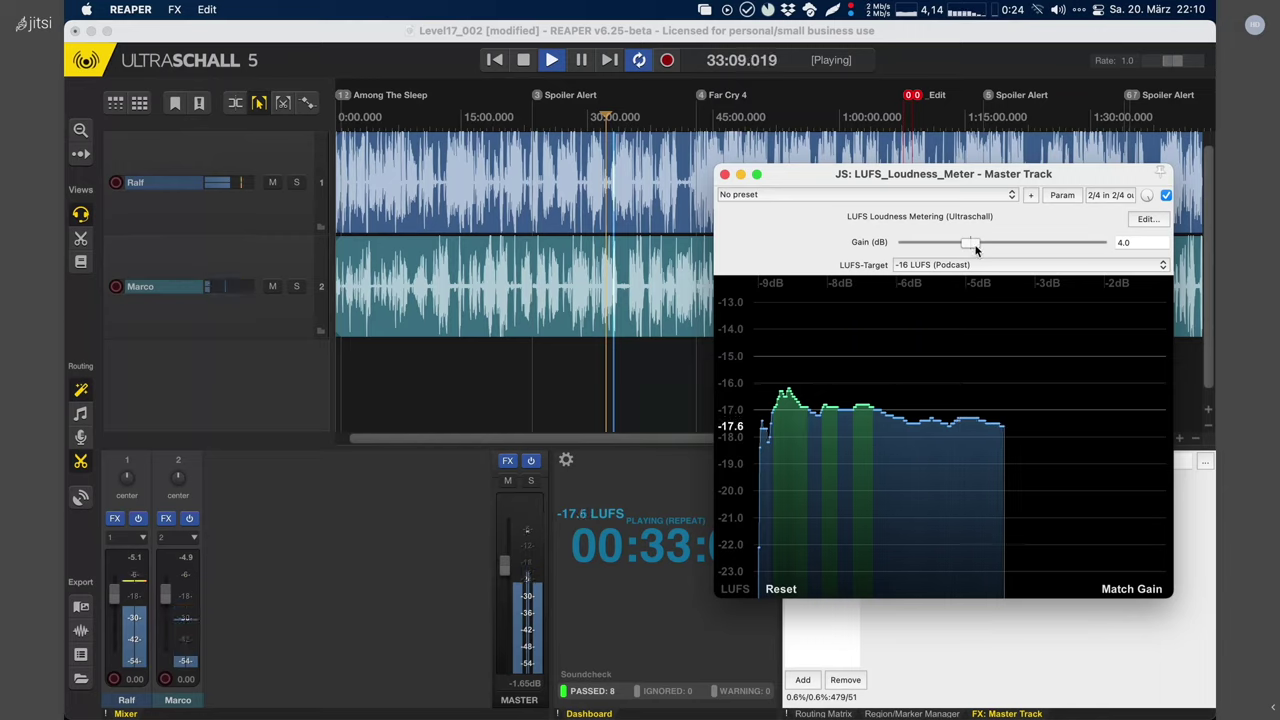
Step: Try a master gain of 9.7 dB with a restarted loudness measurement, and bring the gain back to 4.0 dB
left_click_drag(972, 244, 1033, 244)
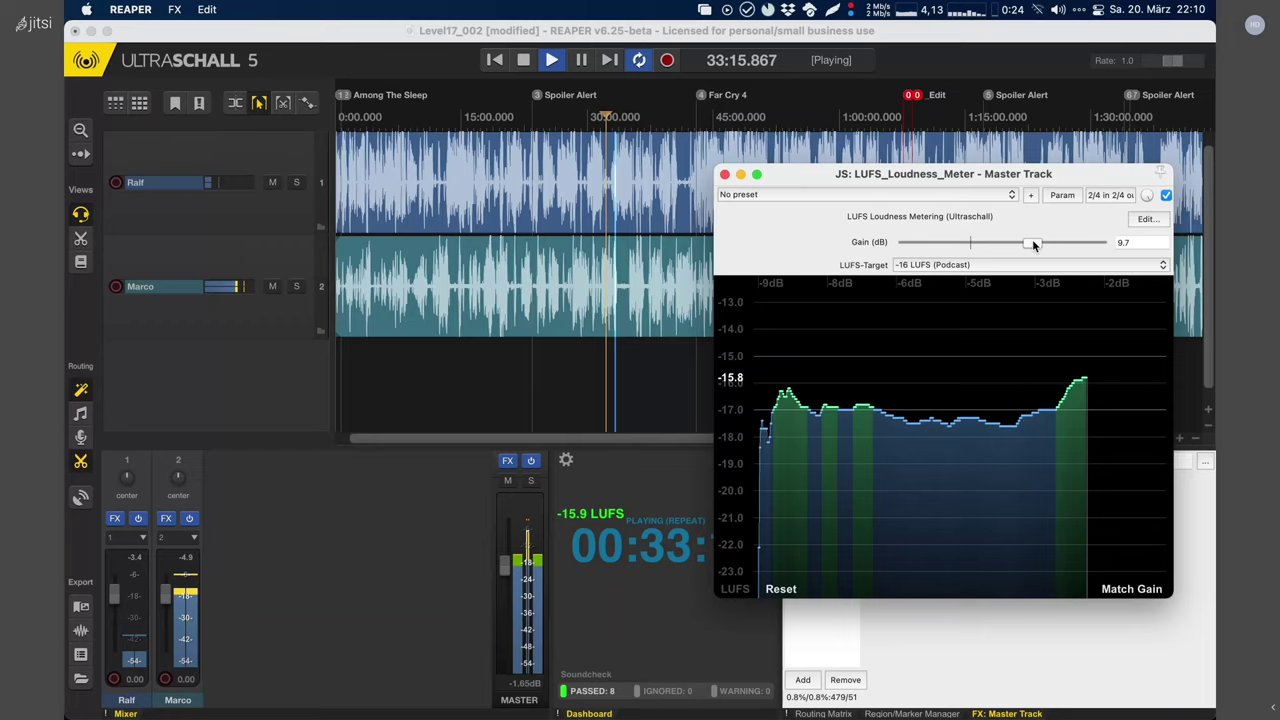
left_click(836, 519)
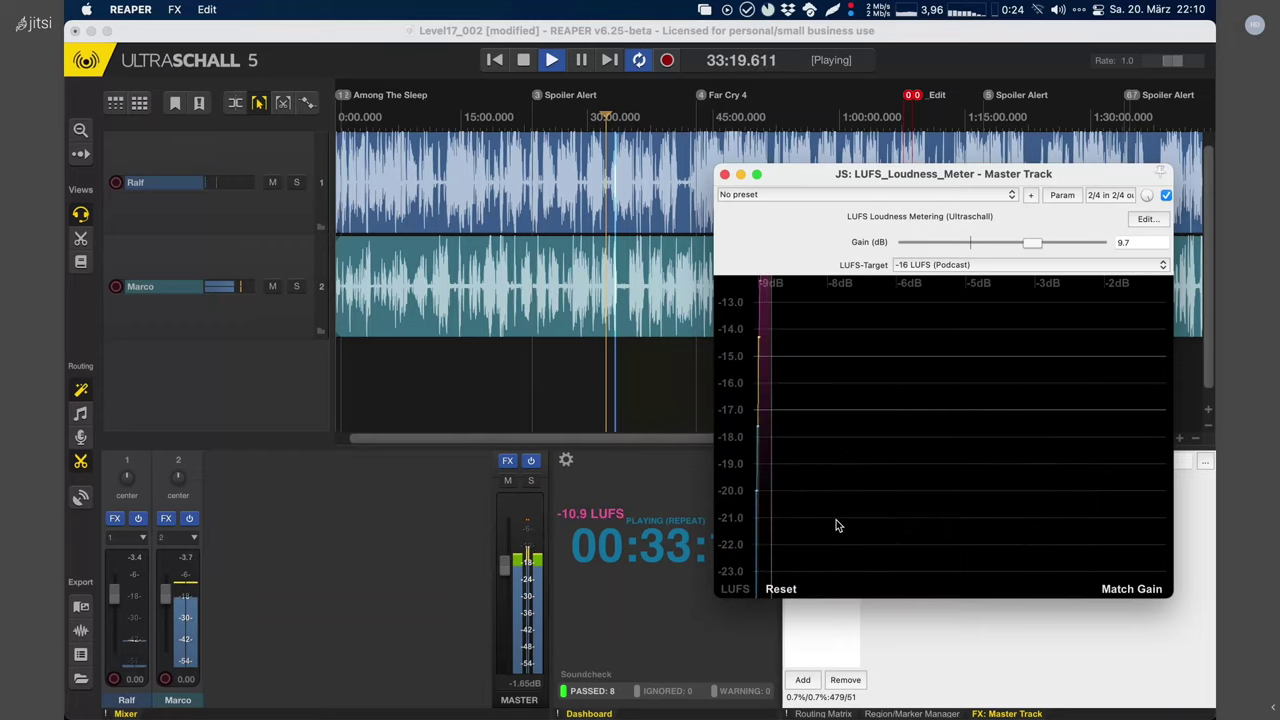
left_click_drag(1032, 242, 985, 243)
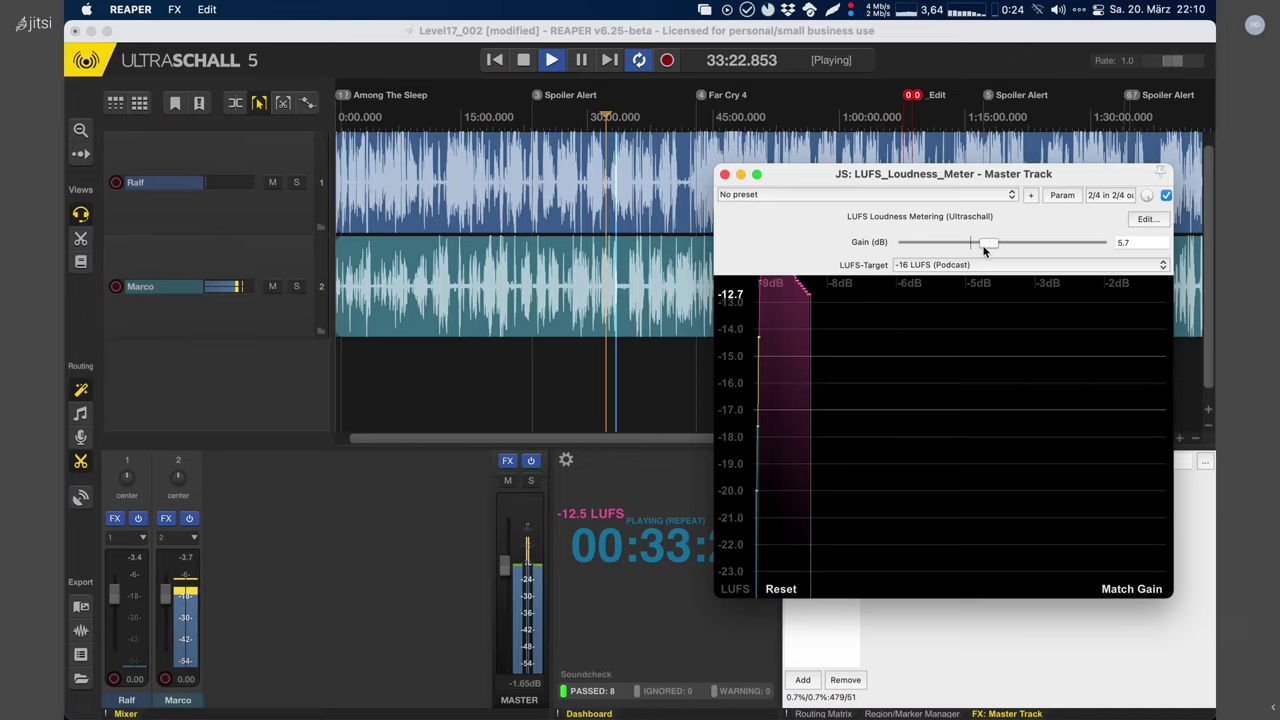
scroll(983, 245, "down", 3)
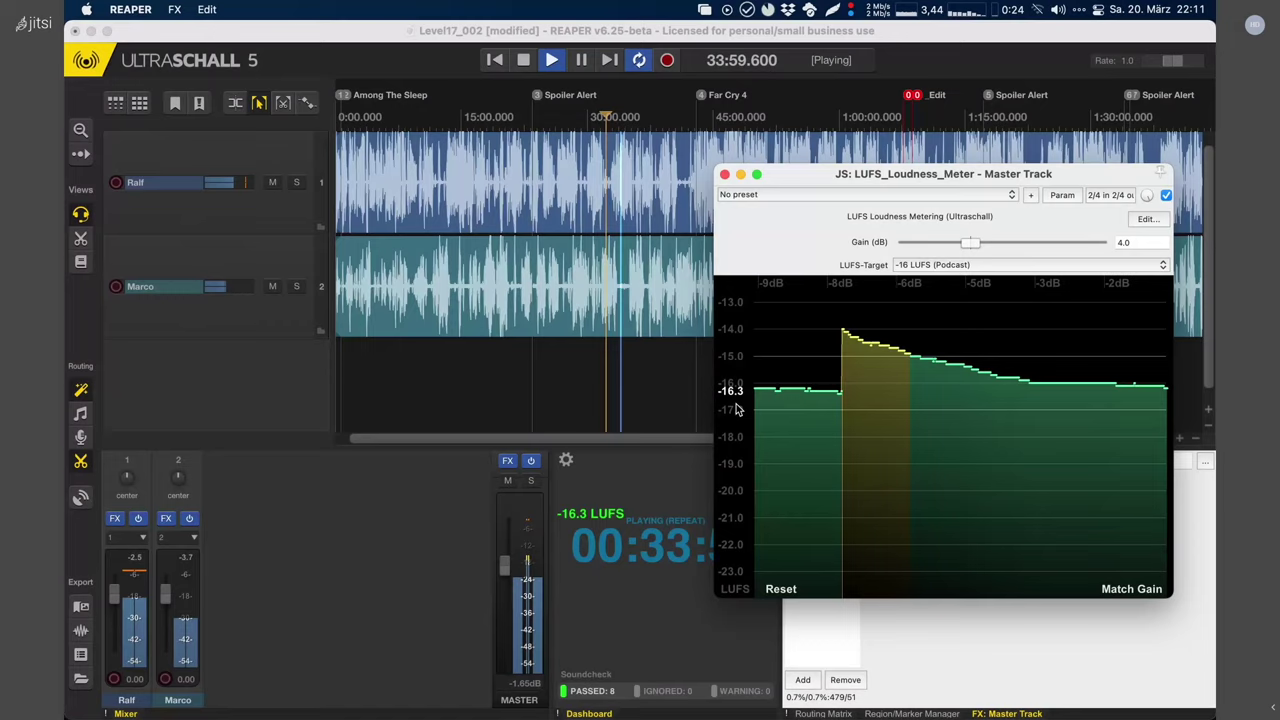
Step: Reset the loudness measurement and match the master gain to the -16 LUFS (Podcast) target
left_click(780, 589)
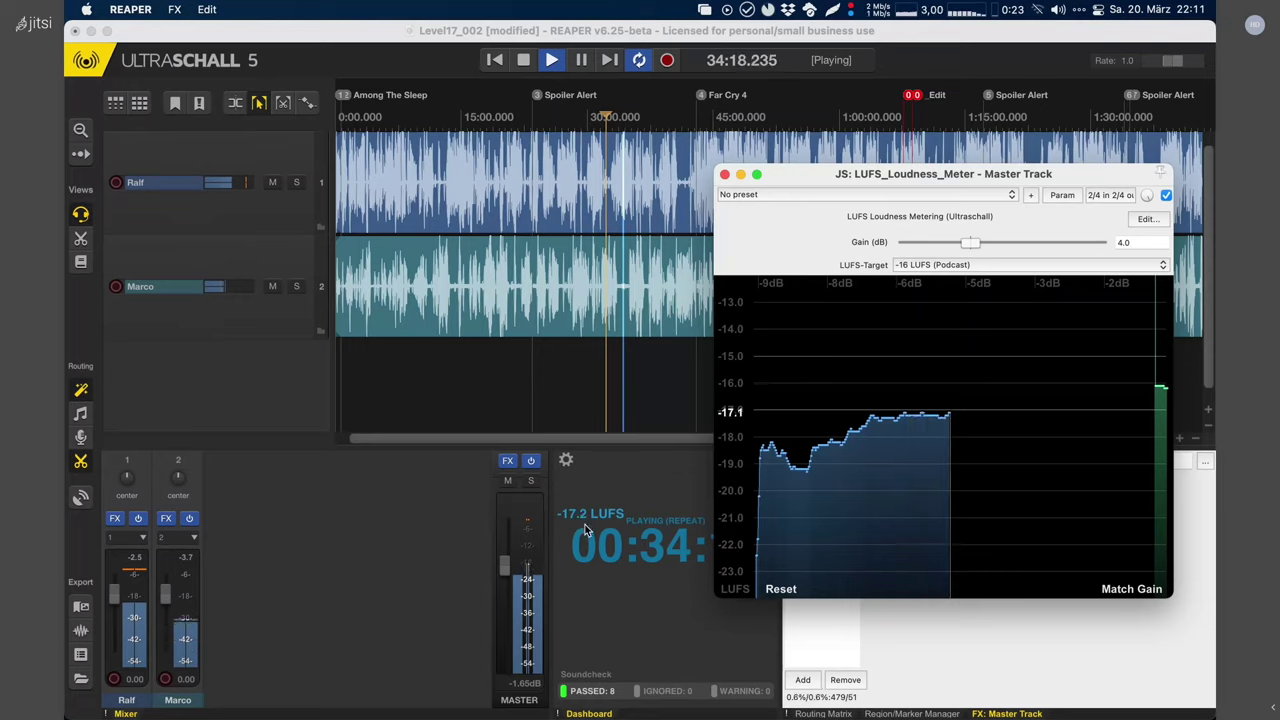
left_click(1131, 590)
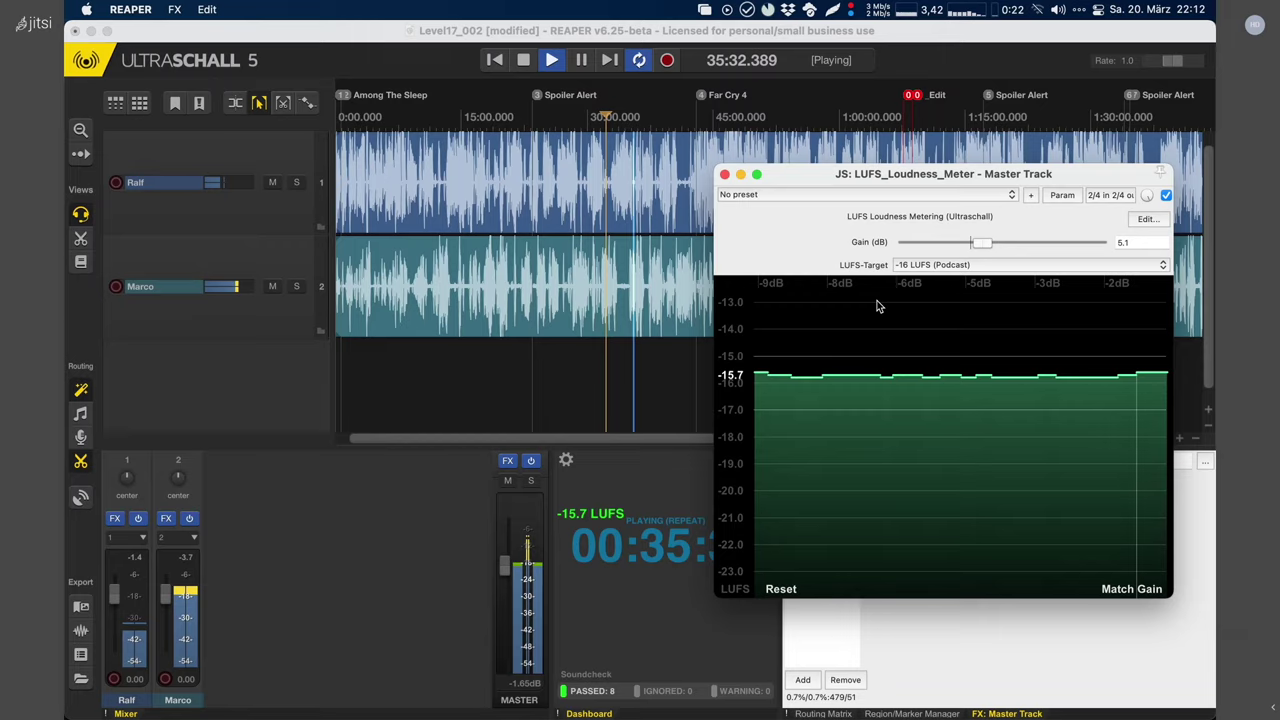
Step: Set the master loudness meter's LUFS target to -18 LUFS and restart the loudness measurement
left_click(1002, 265)
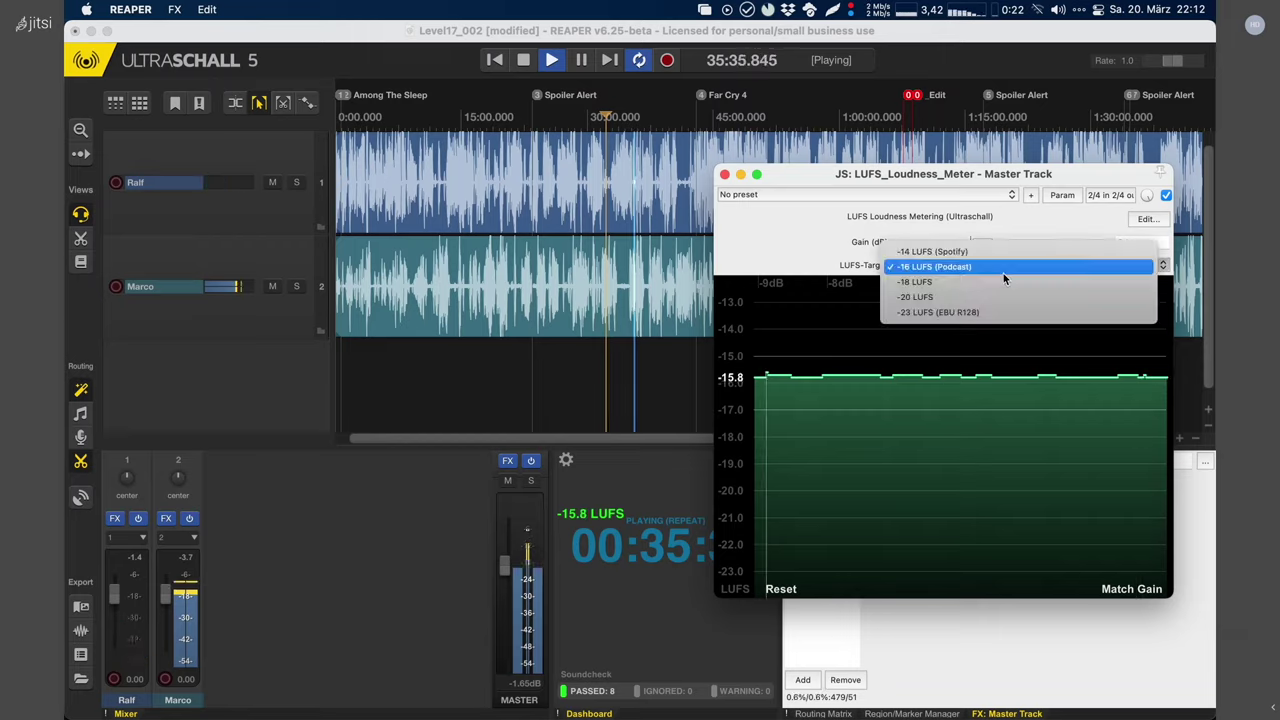
left_click(1003, 281)
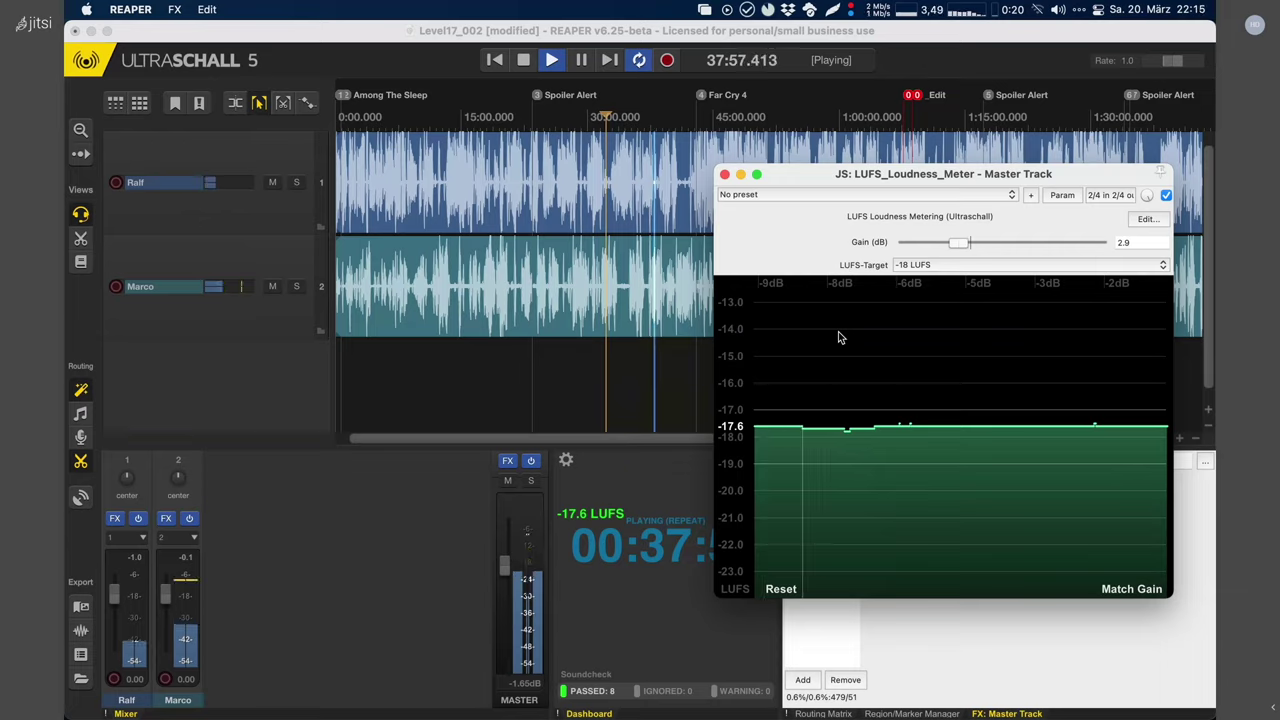
left_click(783, 590)
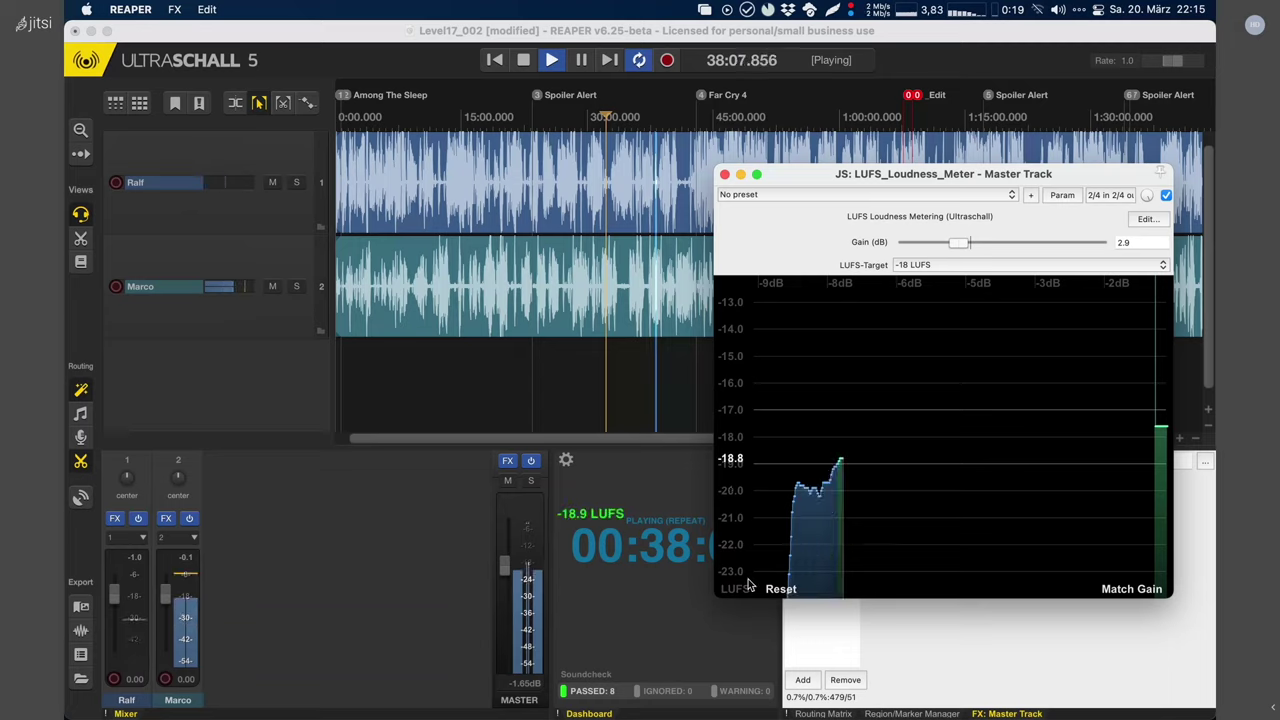
Step: Return to the docked master effects chain, browse the Best of Breed and Favorites plug-ins, and add EBUR128 Loudness Measurement V2.11 (TBProAudio)
key("super+alt+shift+r")
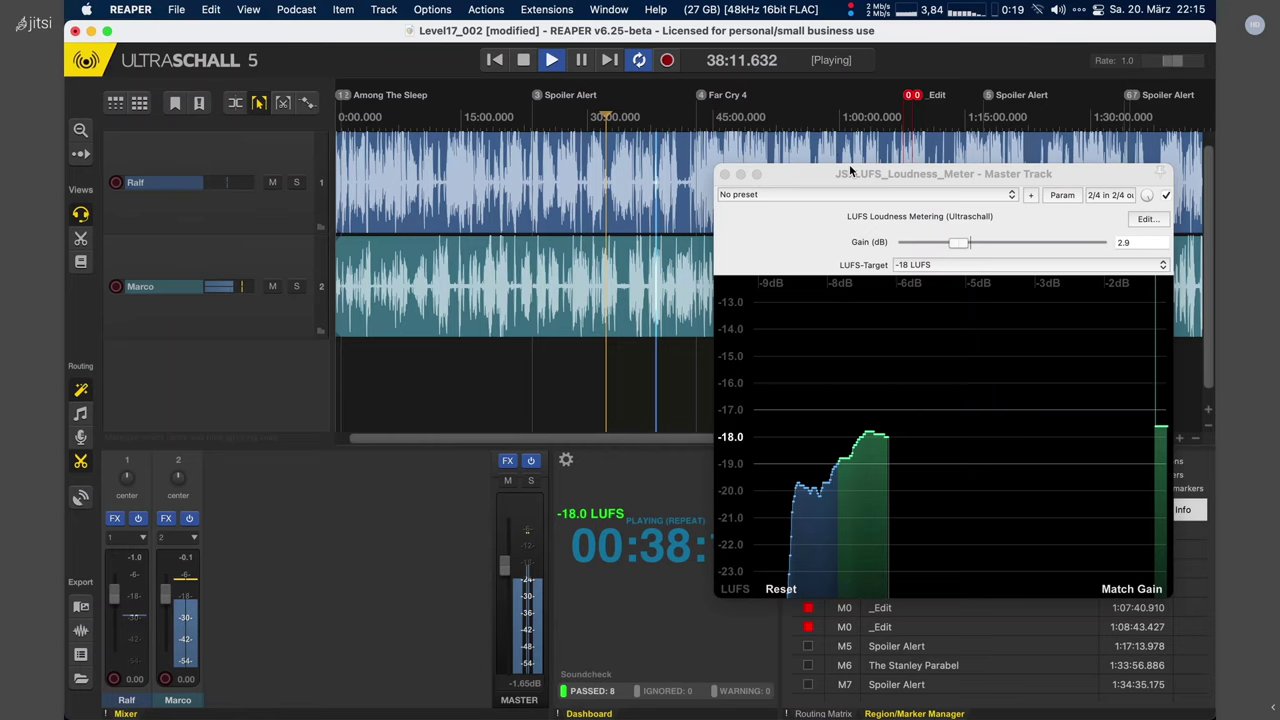
left_click(805, 680)
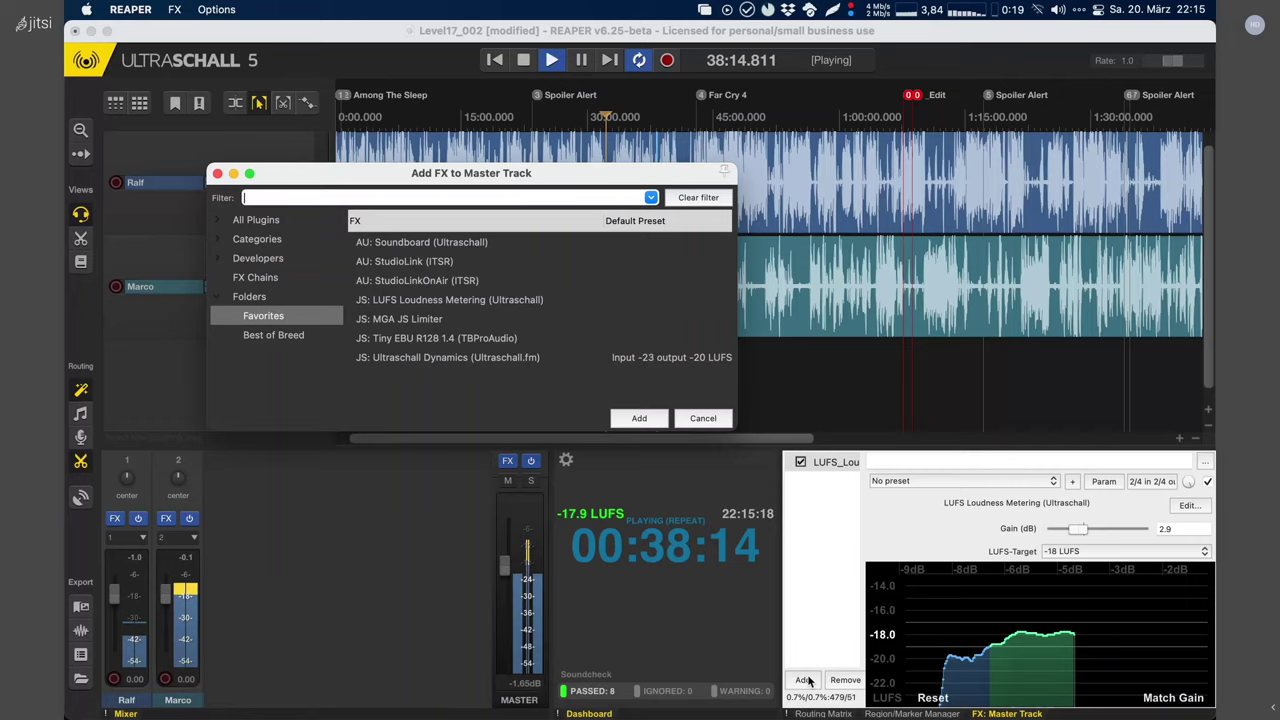
left_click(273, 335)
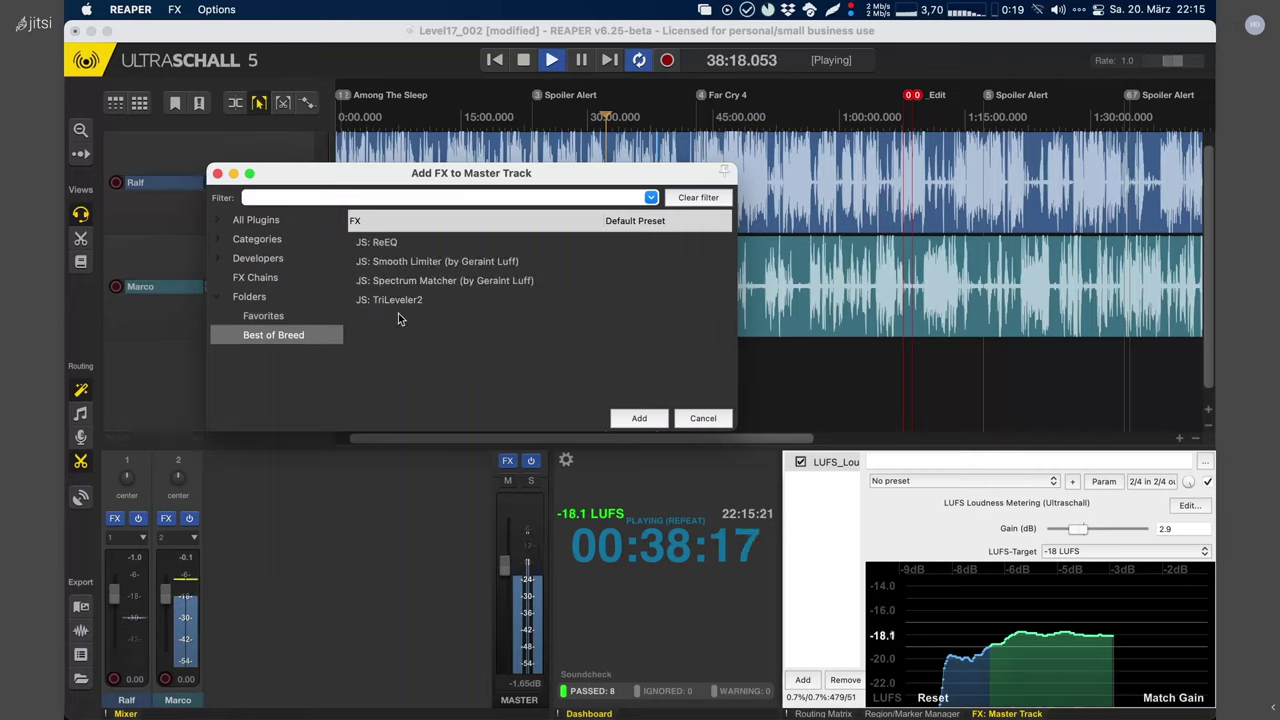
left_click(294, 317)
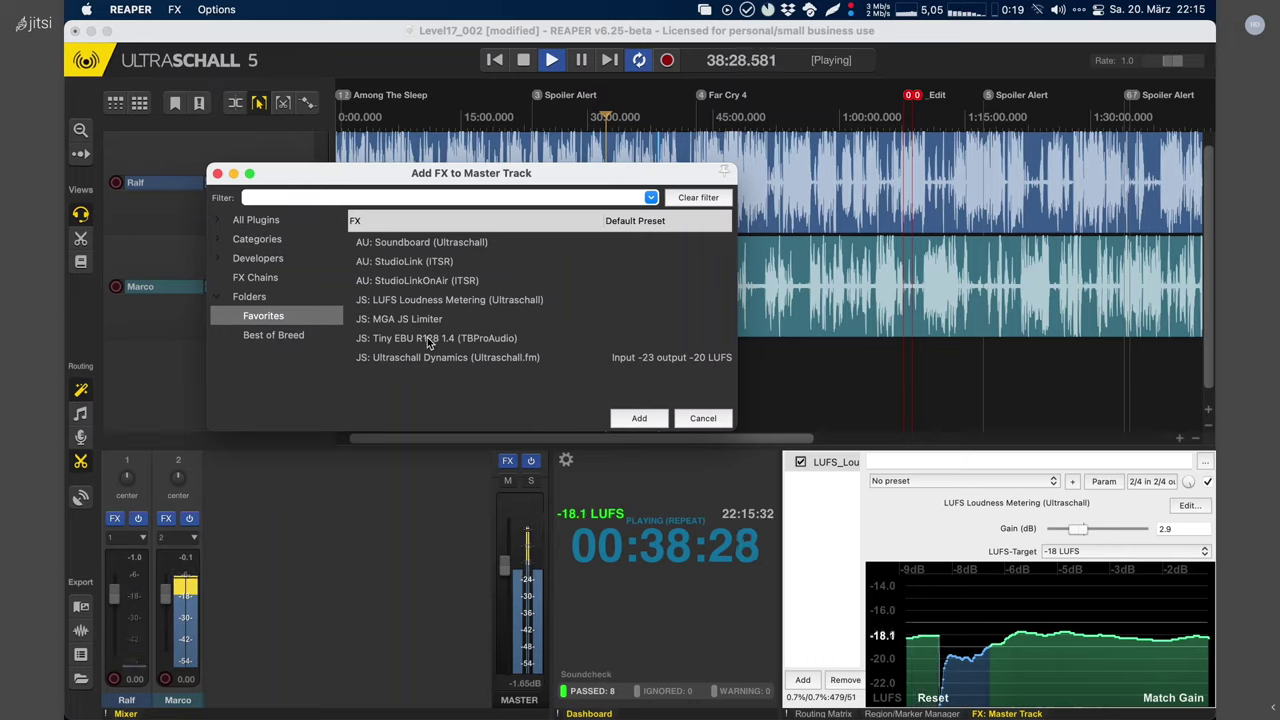
left_click(297, 198)
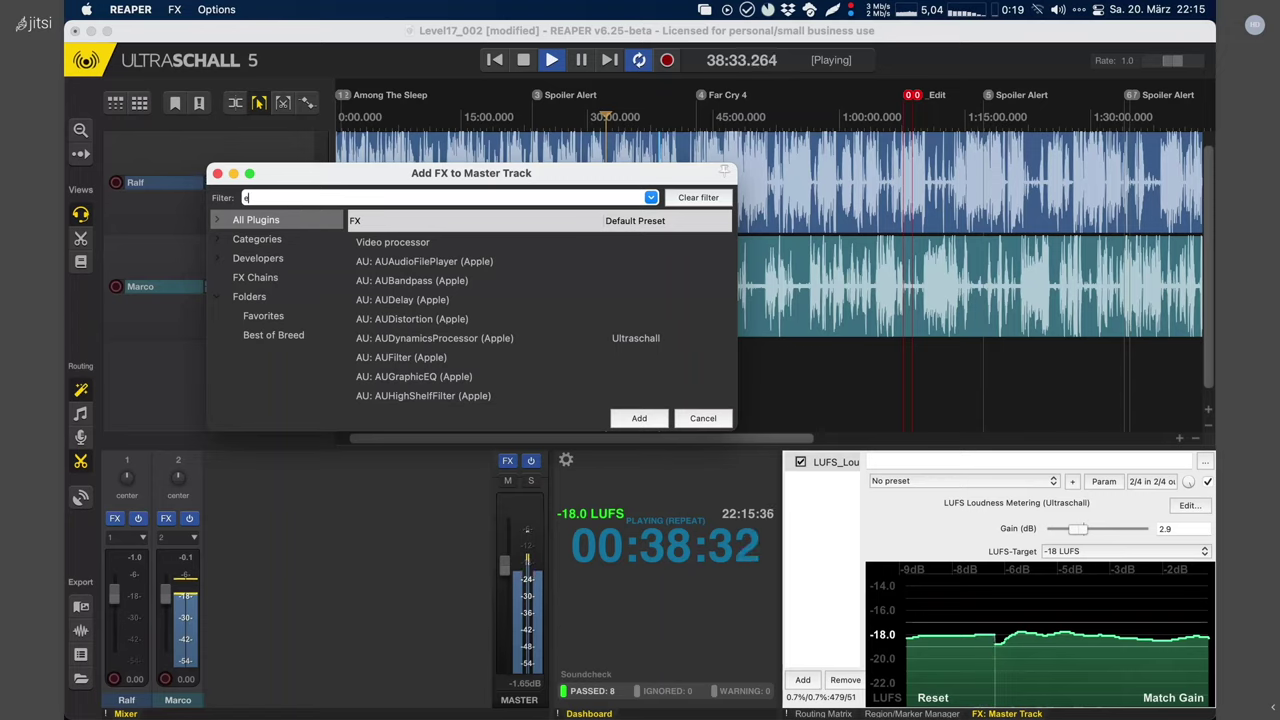
type("ebu")
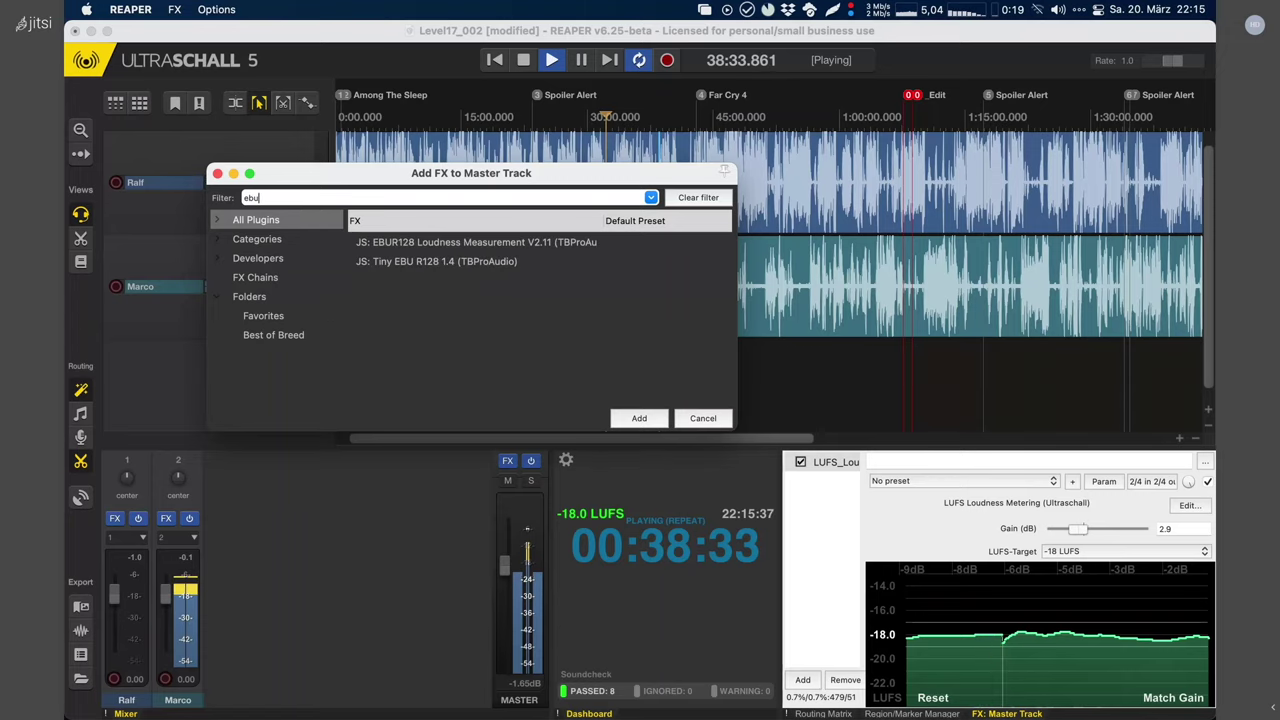
double_click(430, 245)
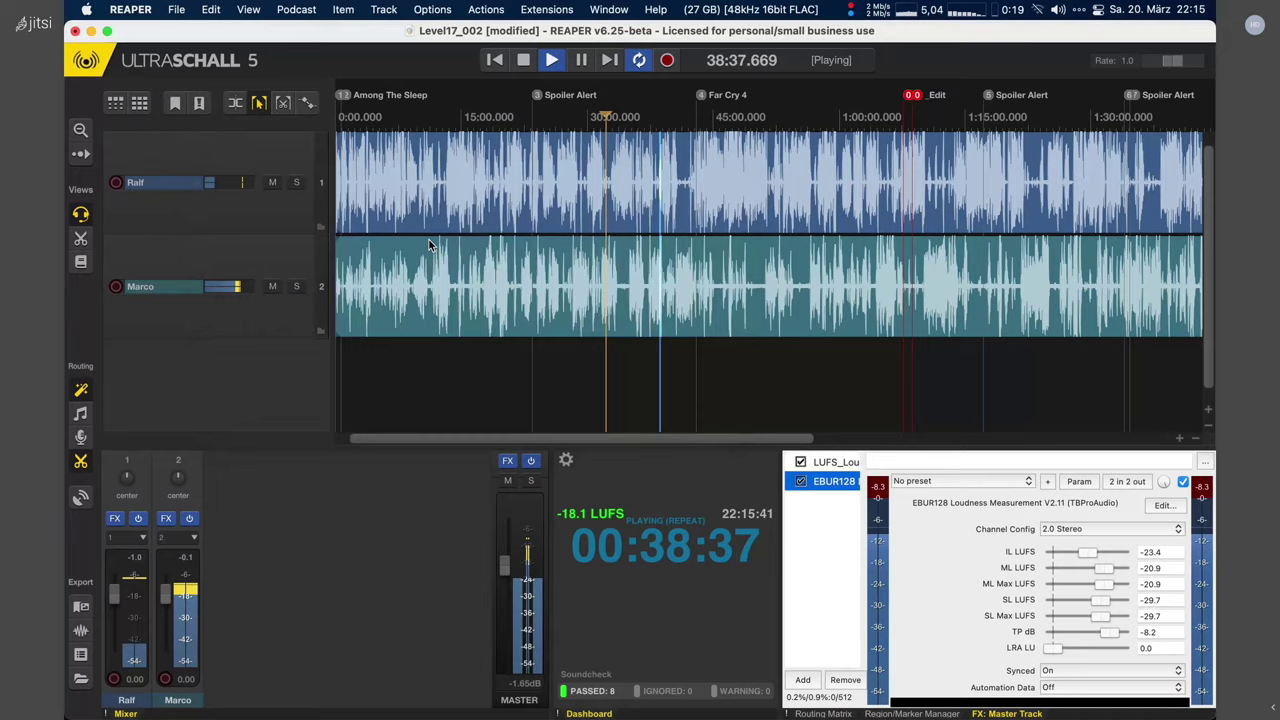
Step: Open the EBUR128 Loudness Measurement plug-in in a floating window, examine its readings and source code changelog, and close both windows
double_click(842, 486)
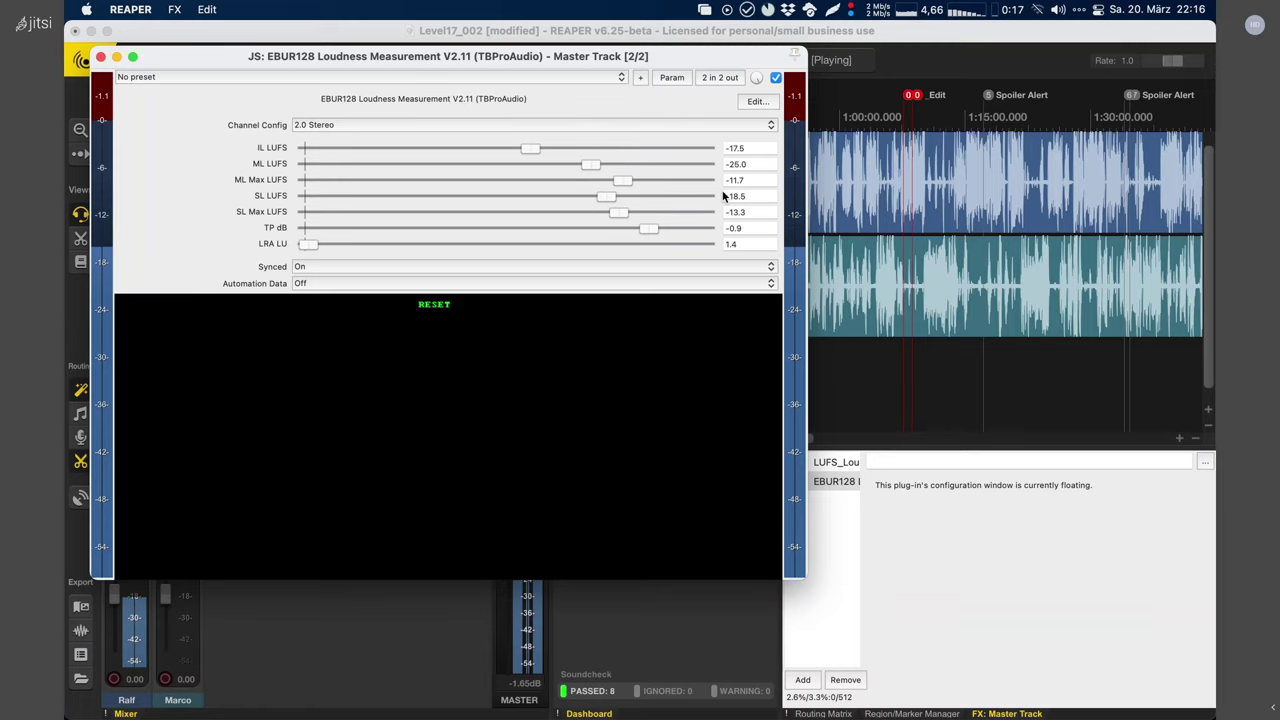
left_click(757, 101)
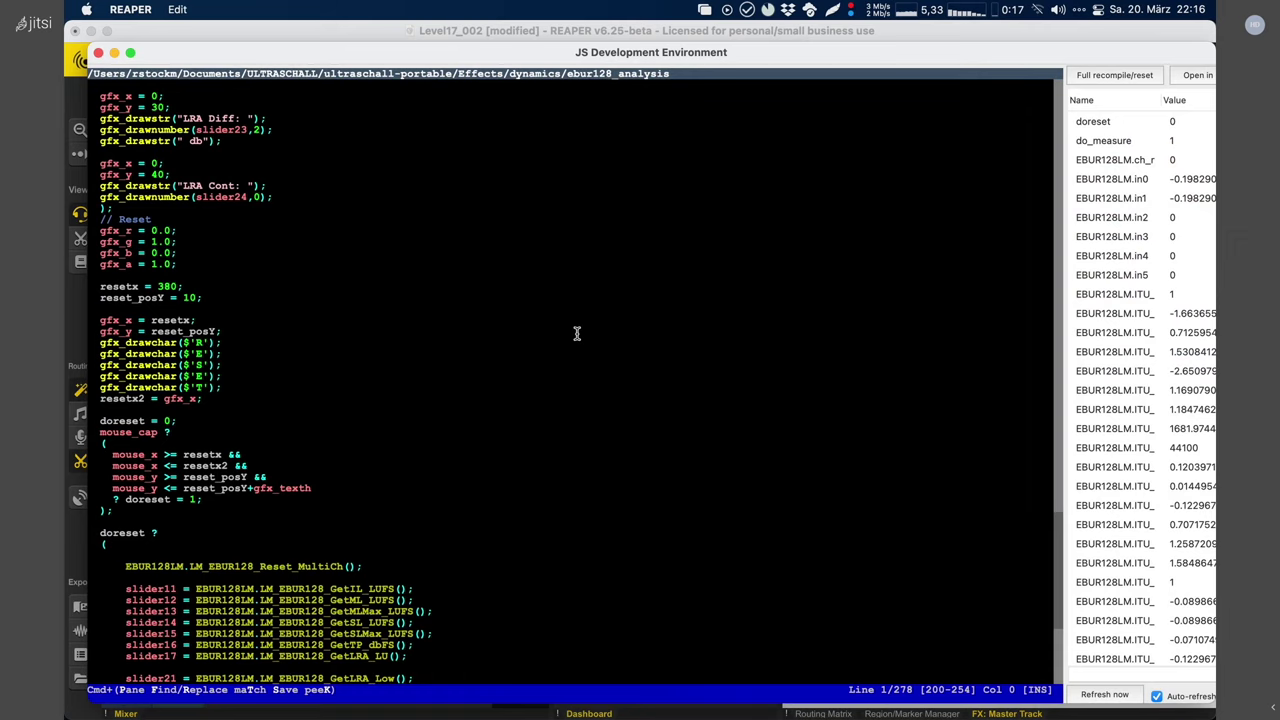
scroll(577, 333, "up", 20)
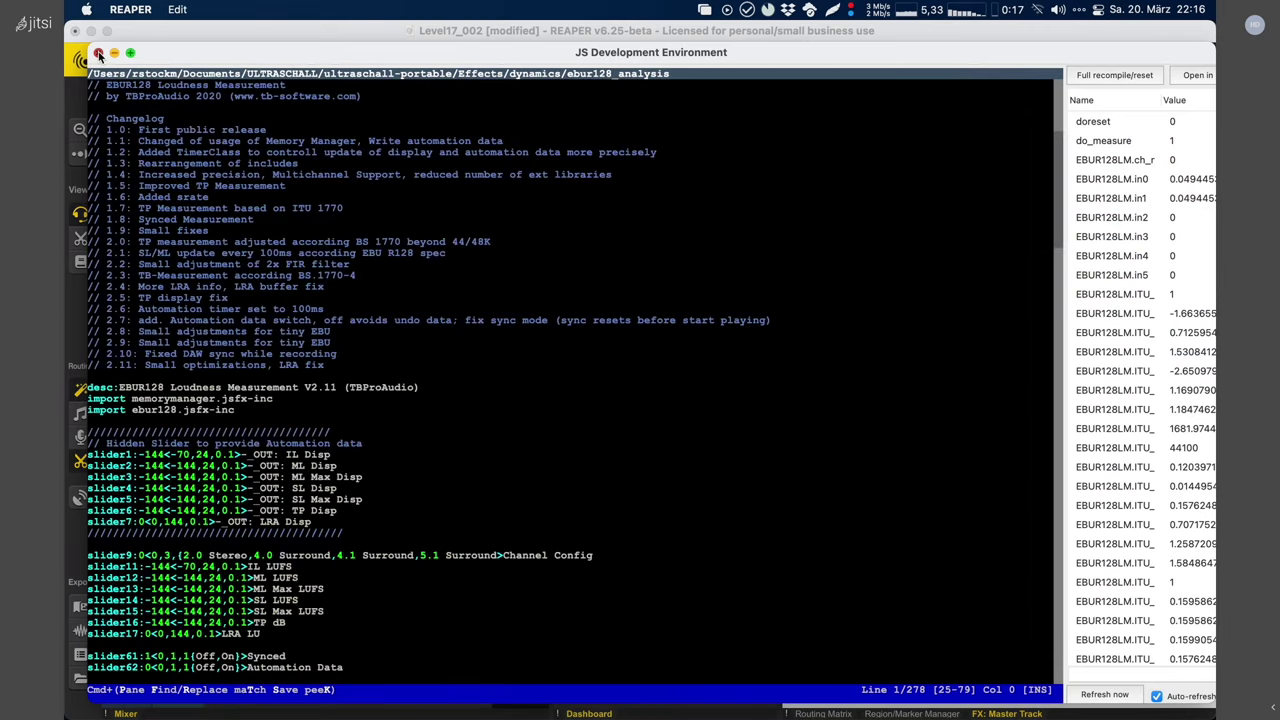
left_click(99, 54)
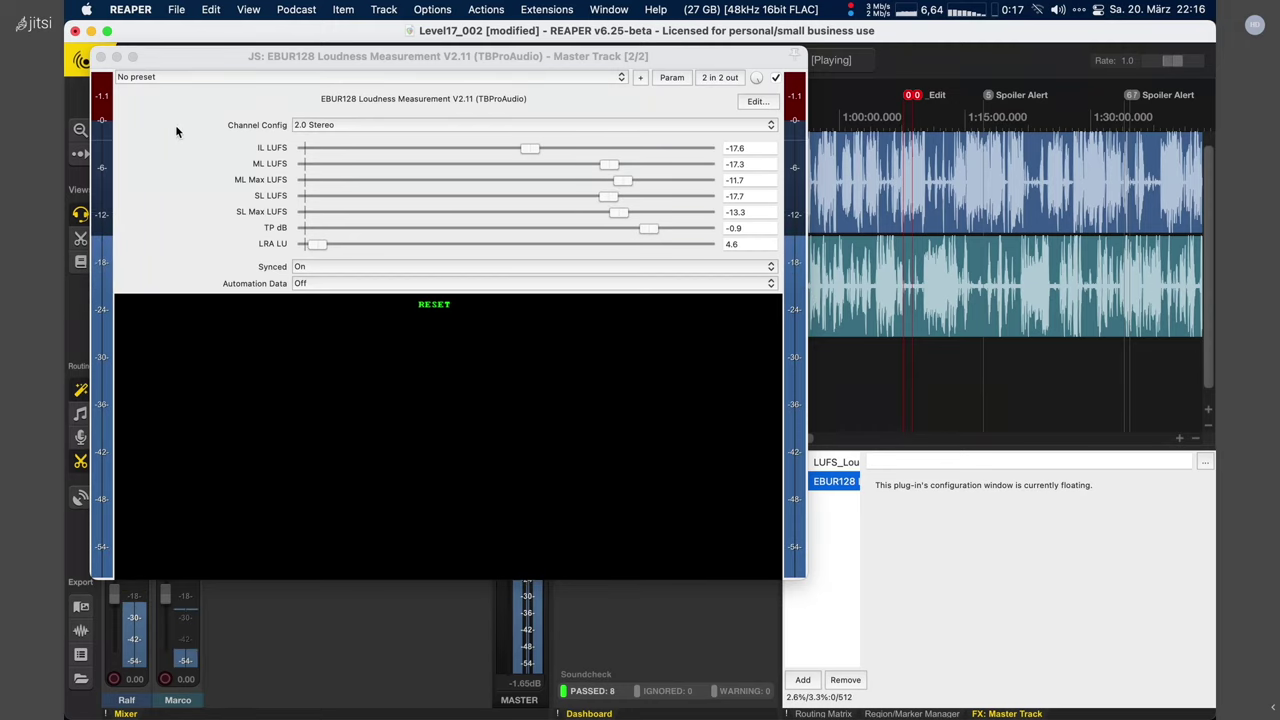
key("Escape")
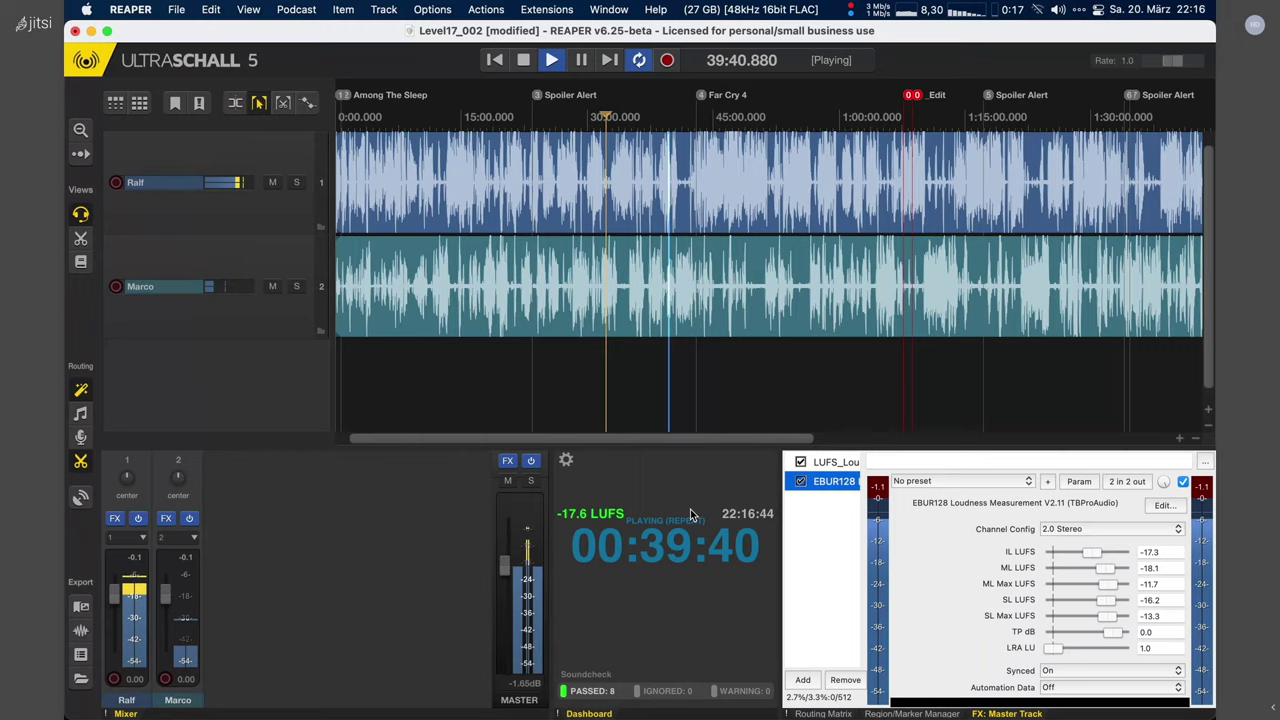
Step: Add the Smooth Limiter (by Geraint Luff) from the Best of Breed folder to the master track's effects chain
left_click(845, 534)
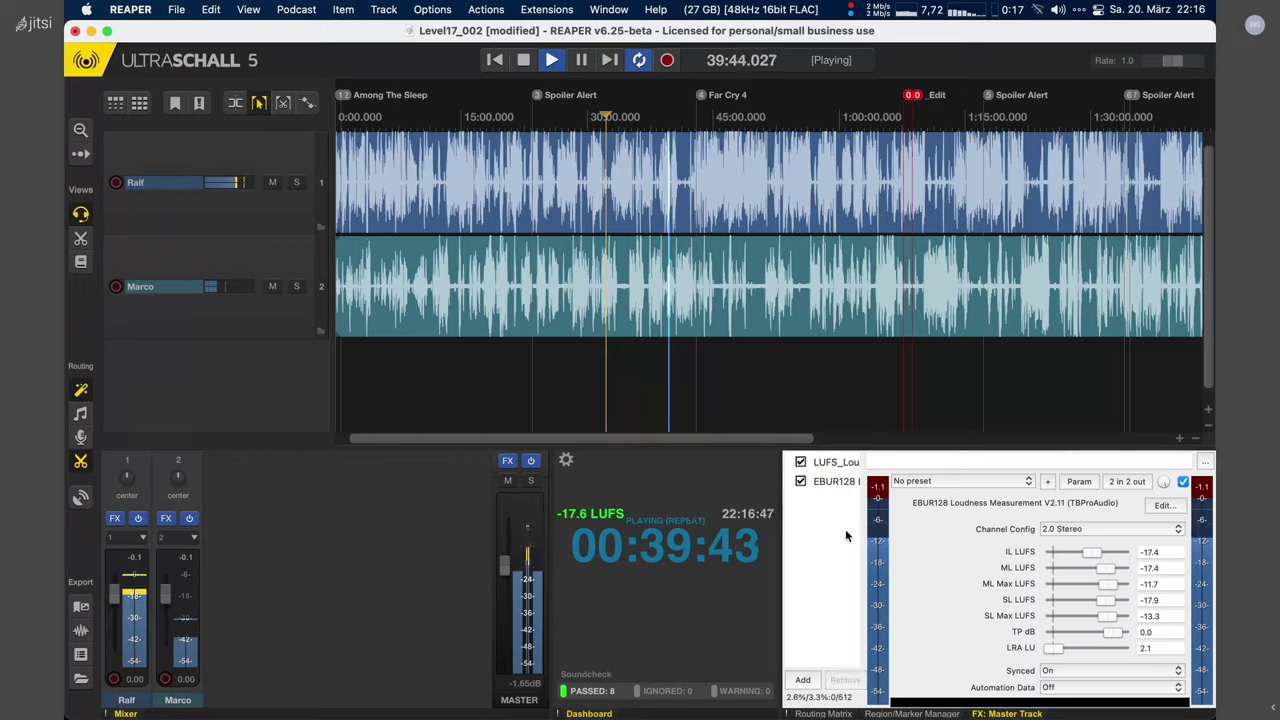
double_click(845, 529)
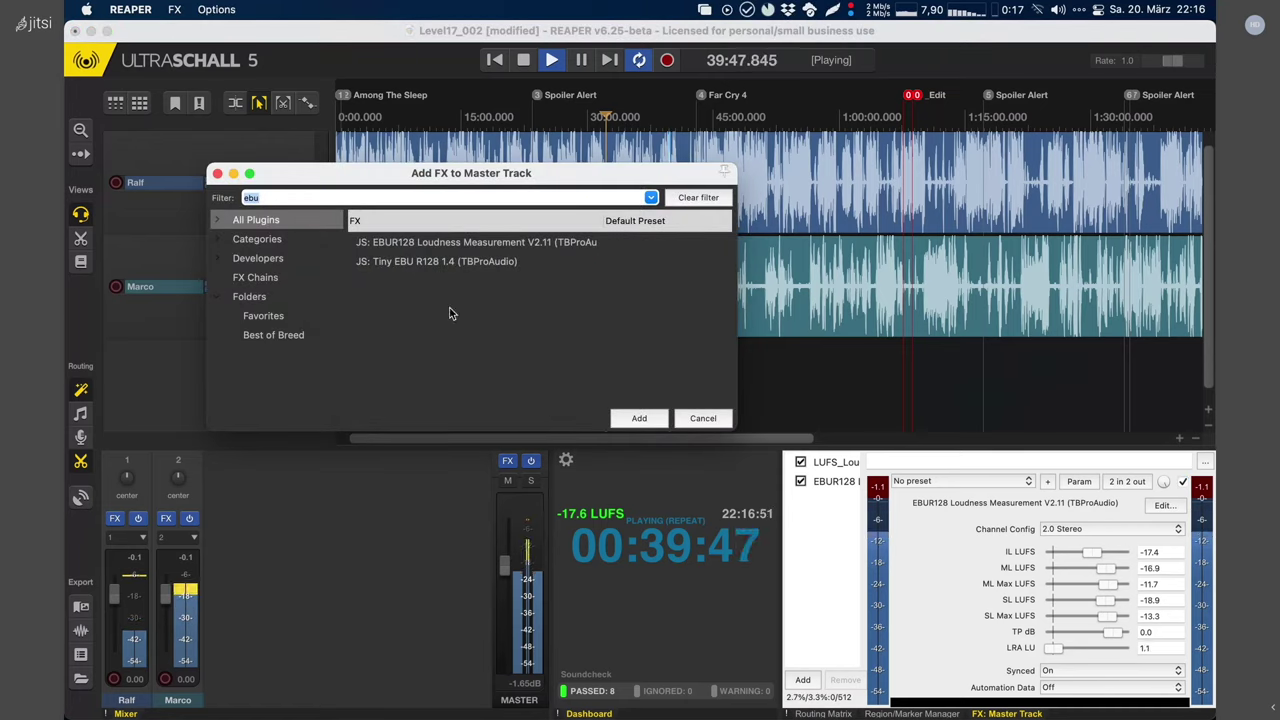
left_click(273, 334)
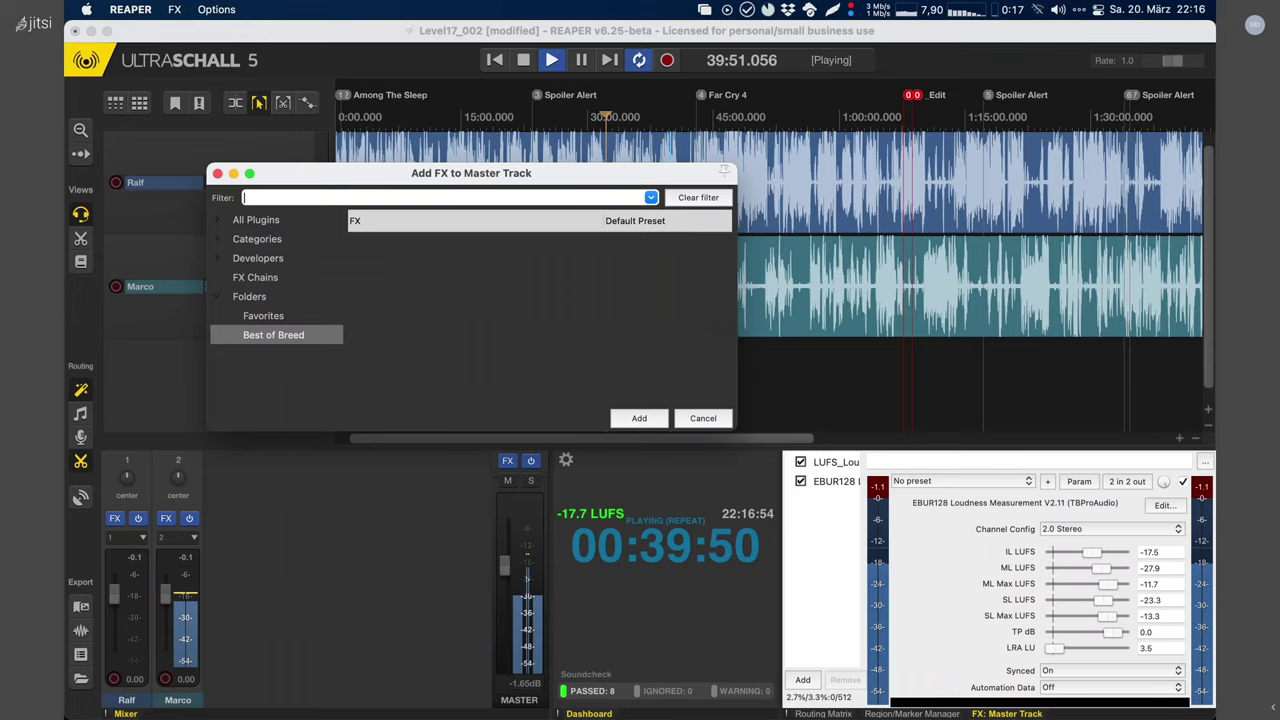
key("Return")
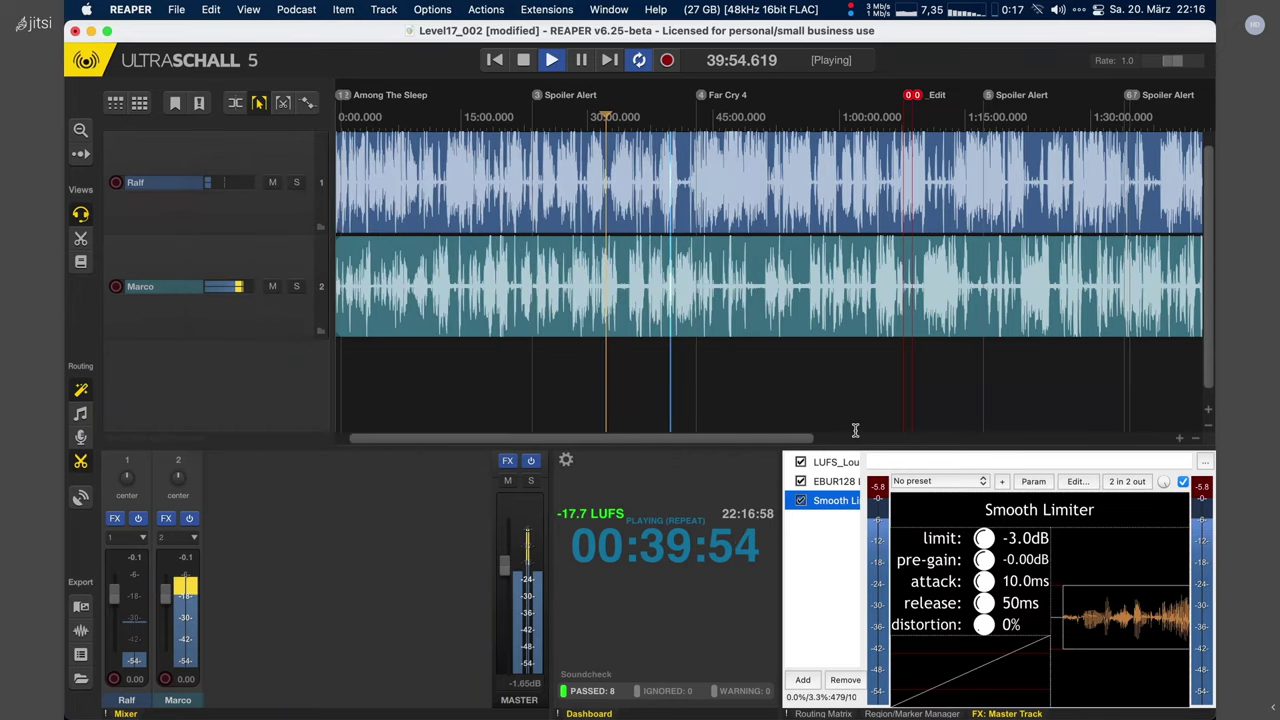
Step: Raise the Smooth Limiter's pre-gain to 8.96 dB in an enlarged floating window, and close that window
double_click(830, 500)
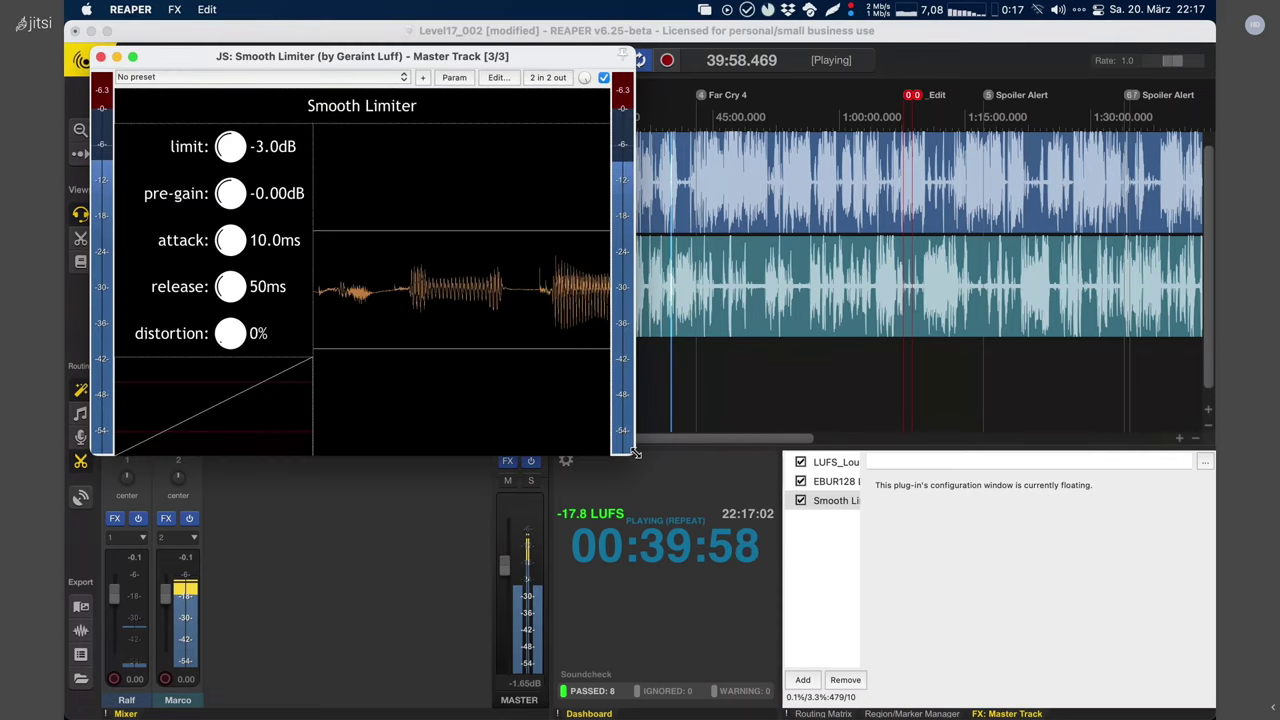
left_click_drag(634, 453, 791, 617)
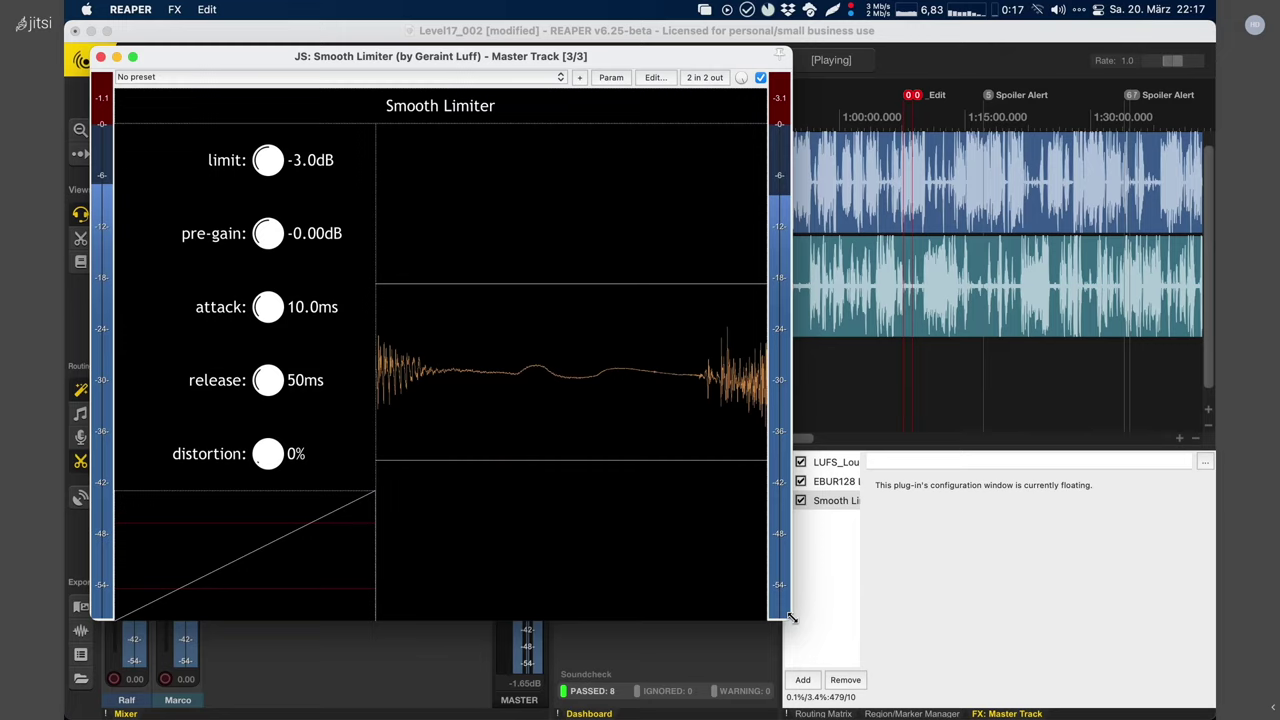
left_click_drag(791, 617, 1090, 618)
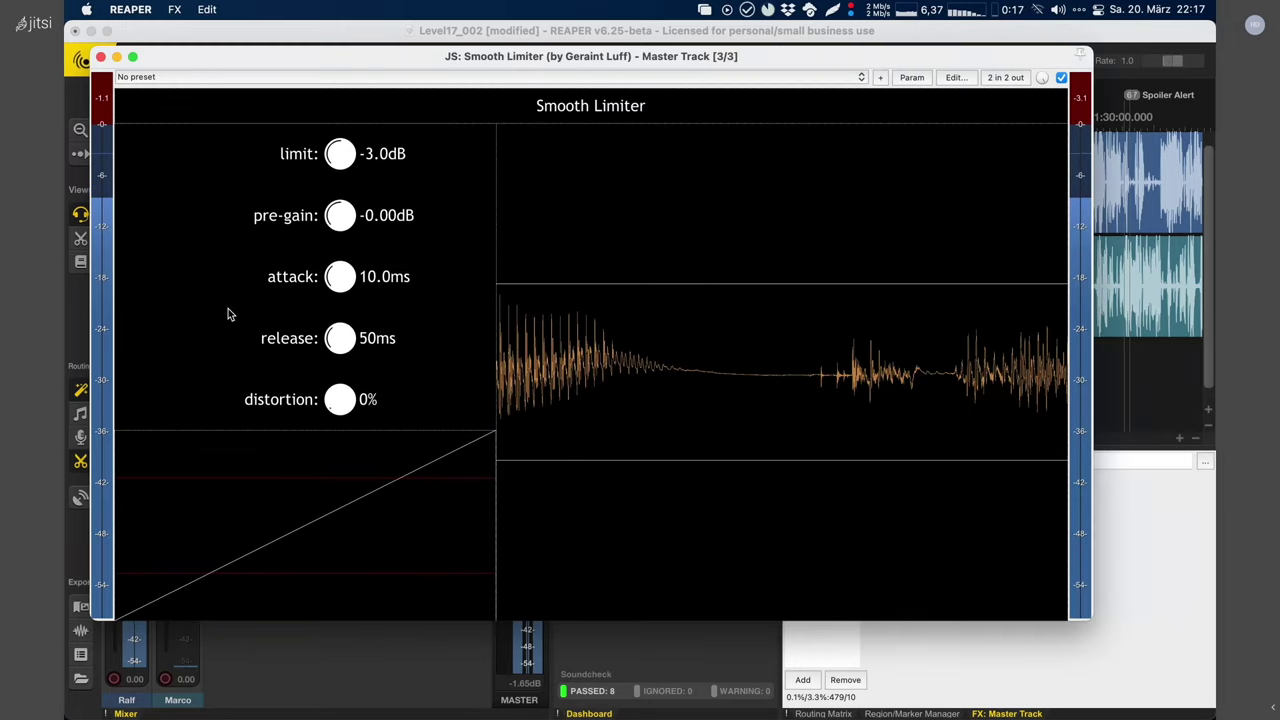
left_click_drag(340, 215, 345, 145)
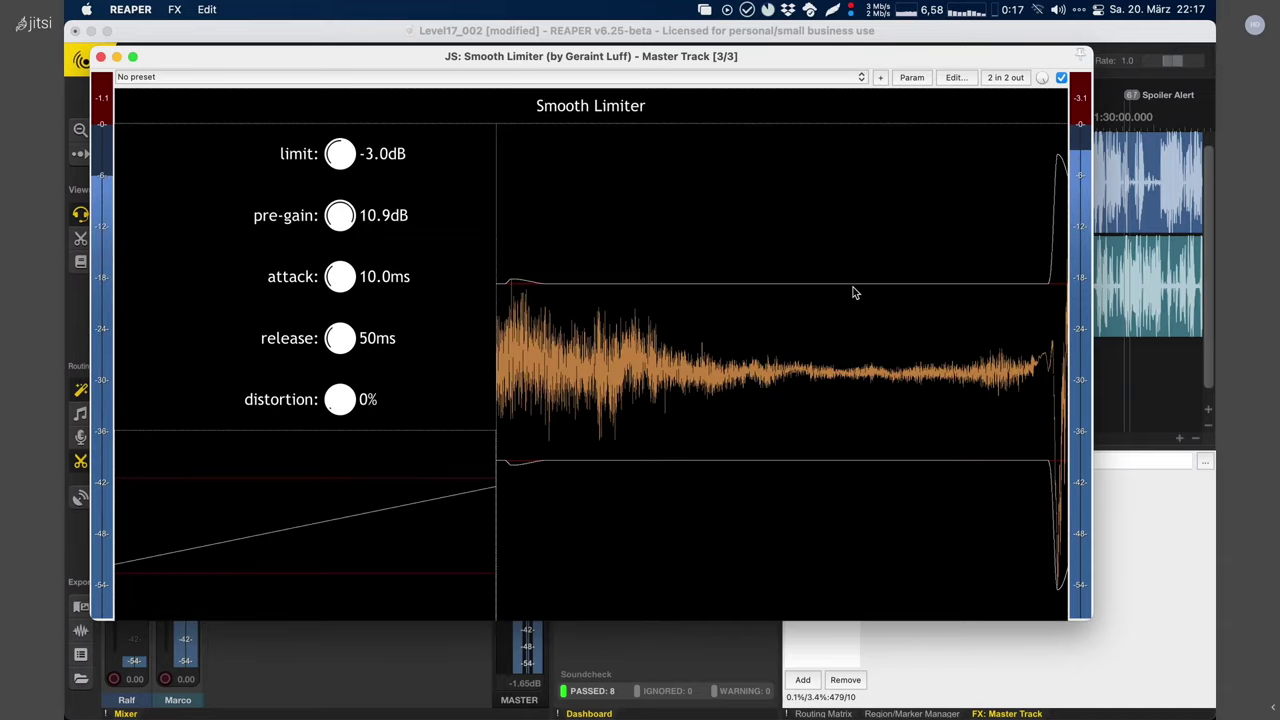
left_click_drag(340, 216, 341, 233)
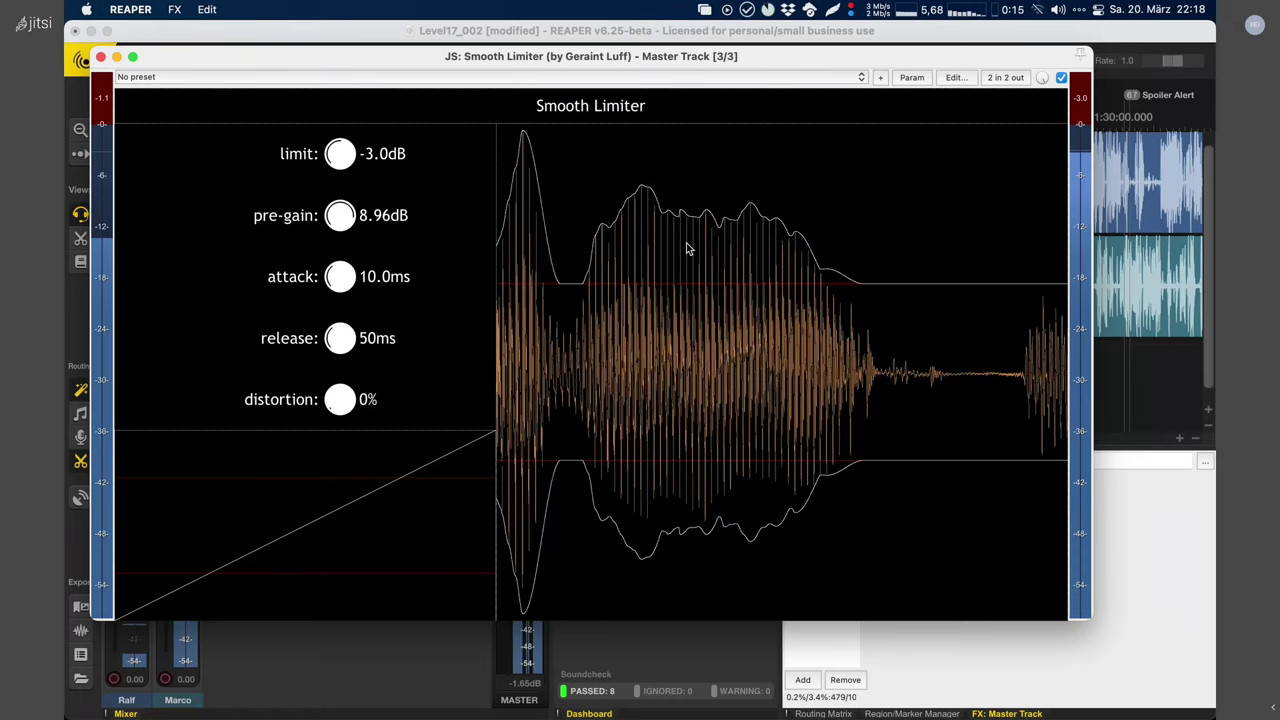
left_click(100, 57)
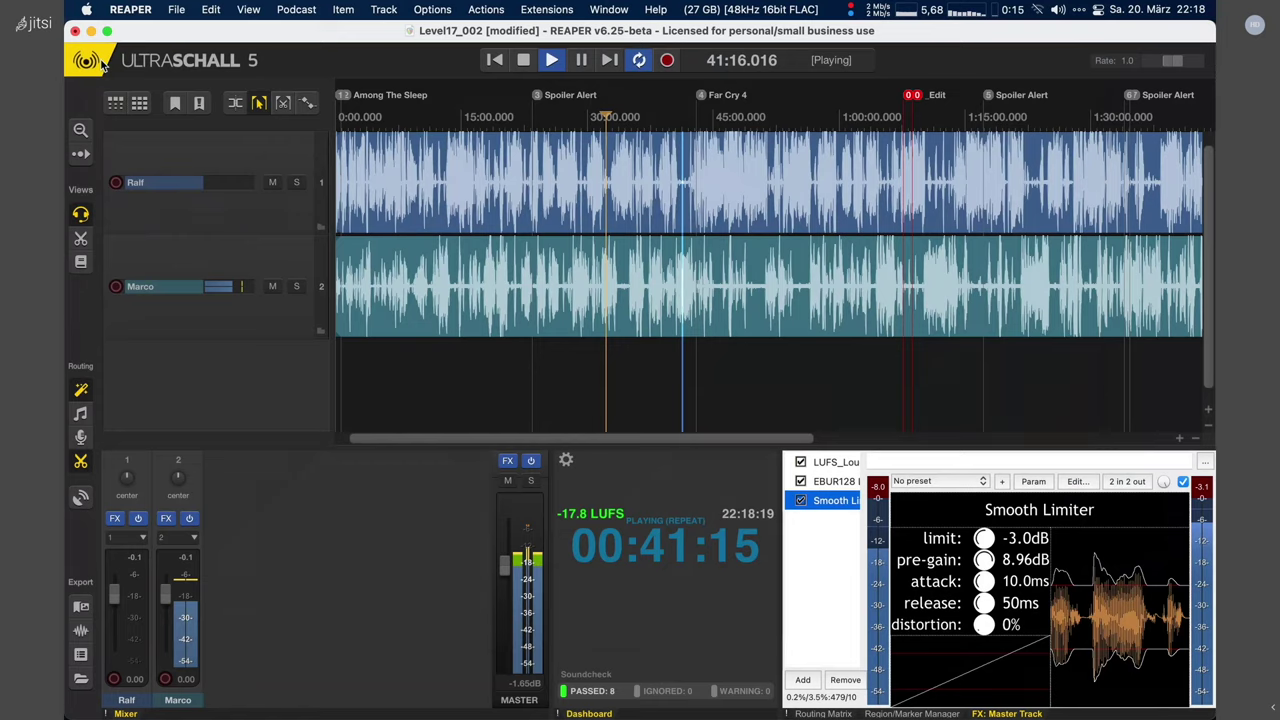
Step: Show the LUFS loudness meter in the master effects chain and raise its gain to 9.4 dB
left_click(508, 462)
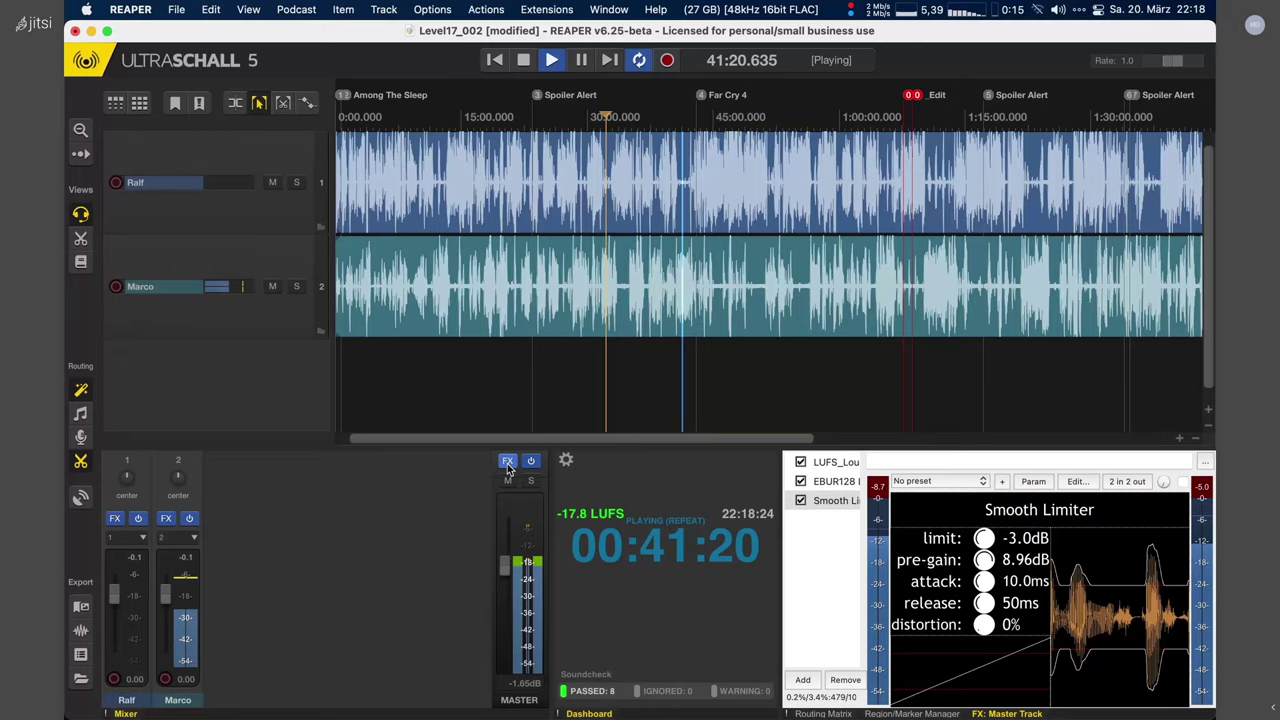
left_click(830, 462)
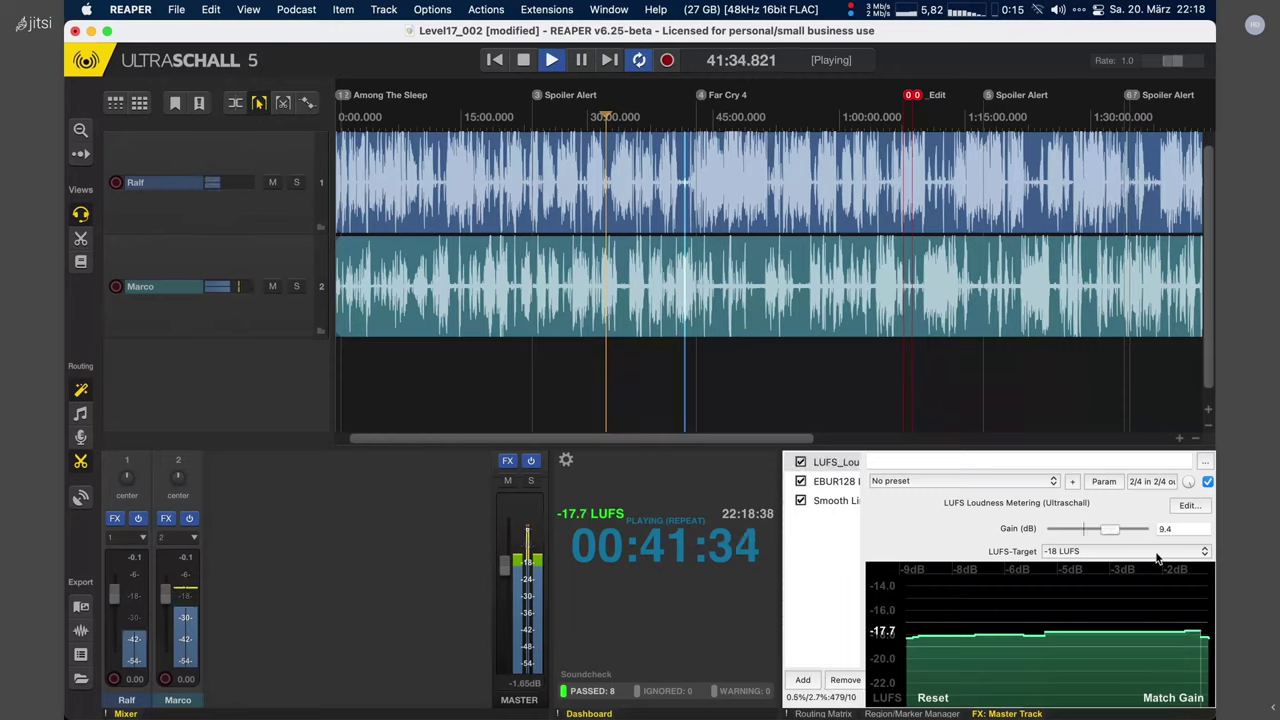
left_click_drag(1073, 526, 1110, 528)
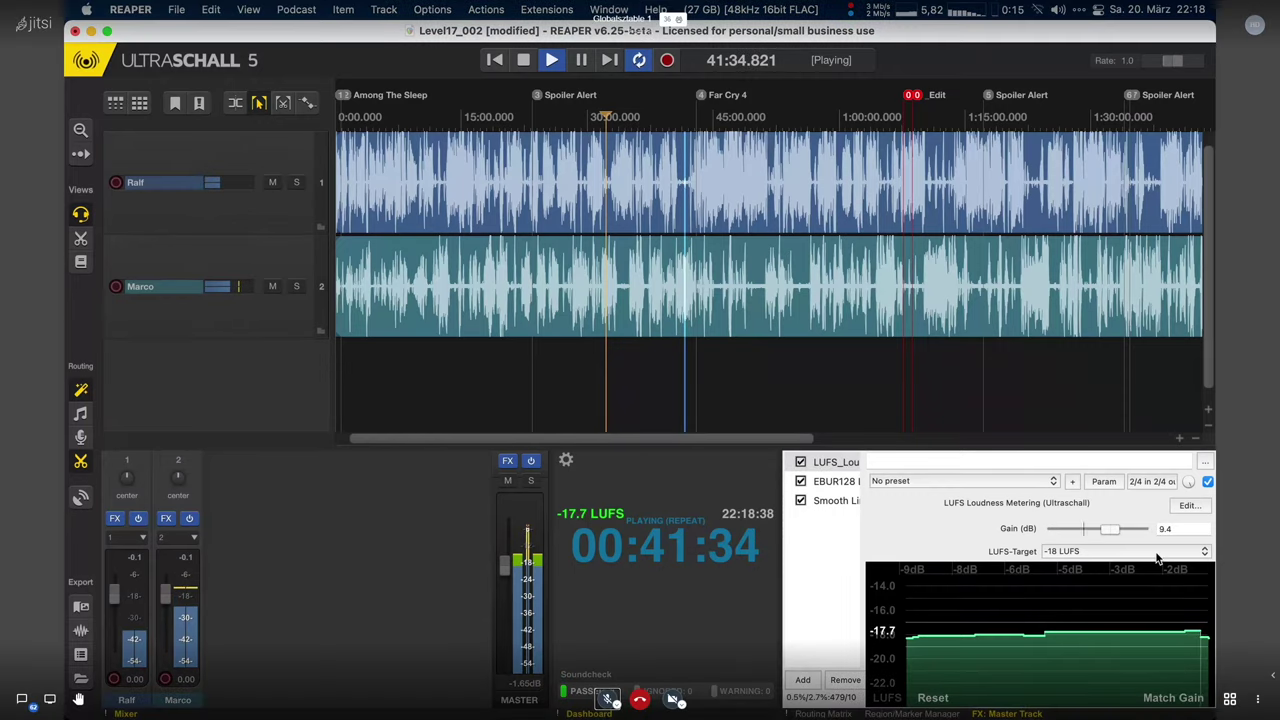
Step: Examine the LUFS_Loudness_Meter source code from the licence notes through the limiter's sample section, and close the code window
left_click(1189, 505)
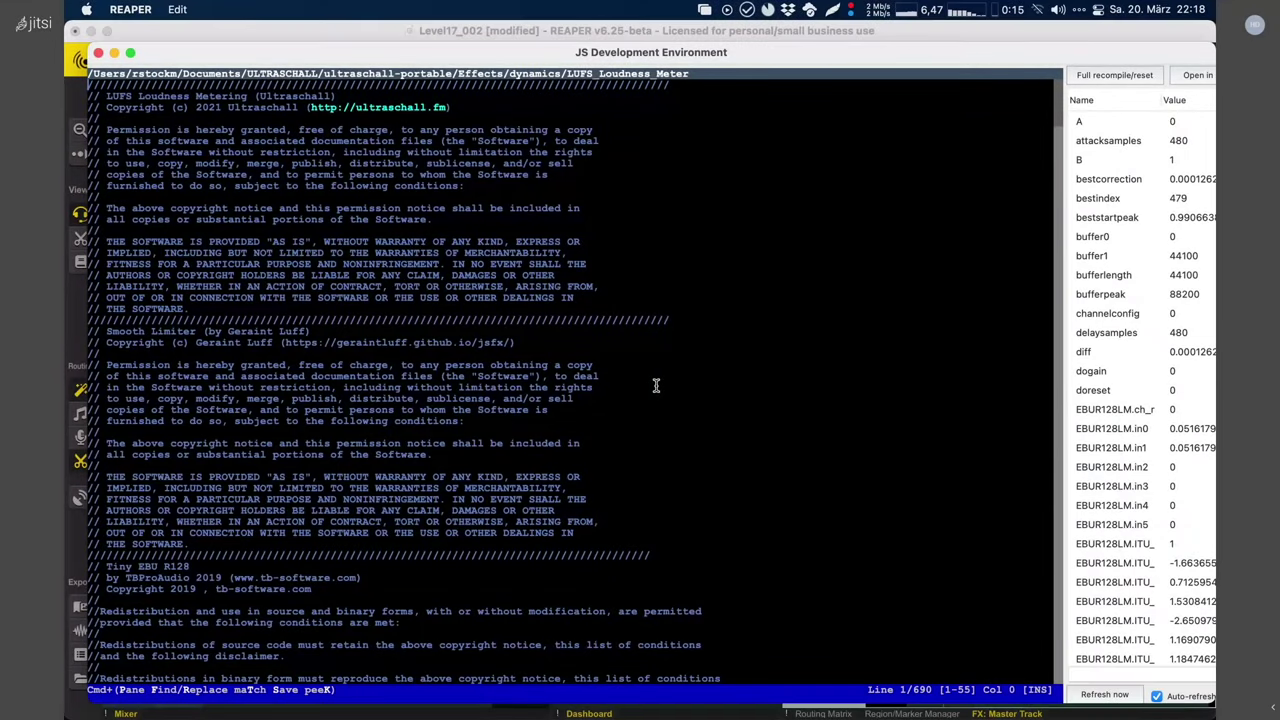
scroll(656, 385, "down", 20)
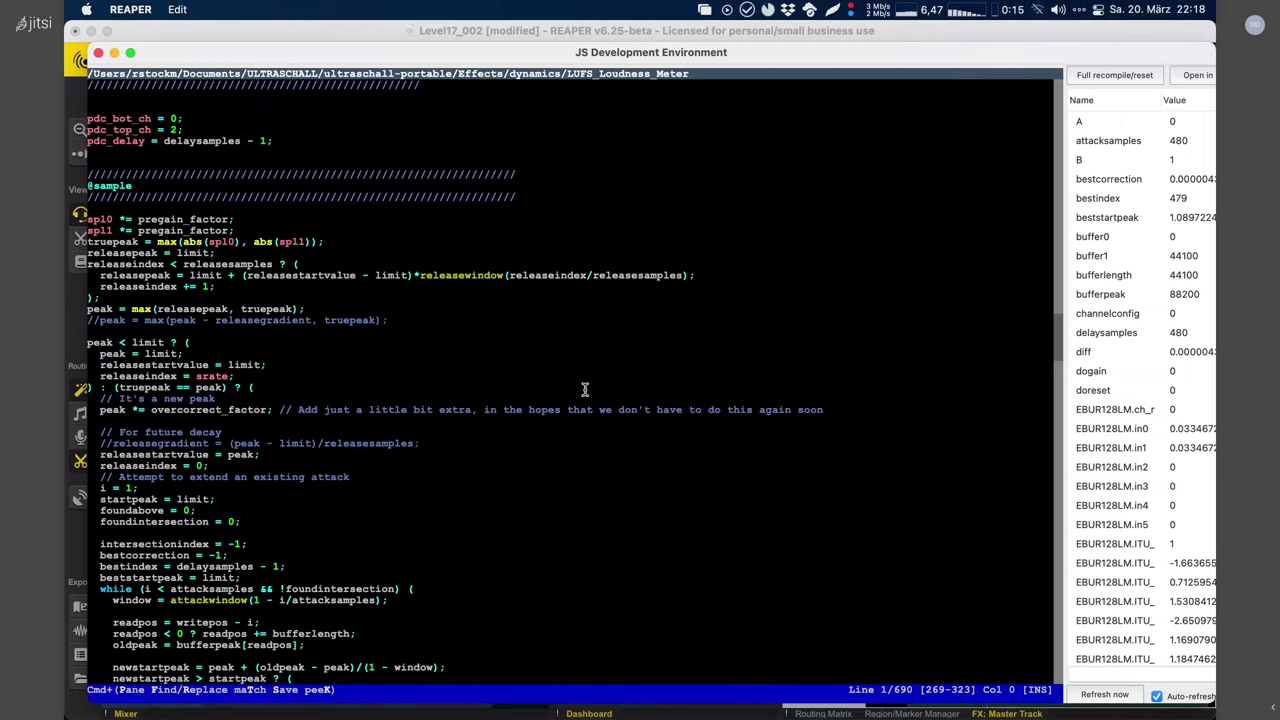
scroll(585, 389, "down", 2)
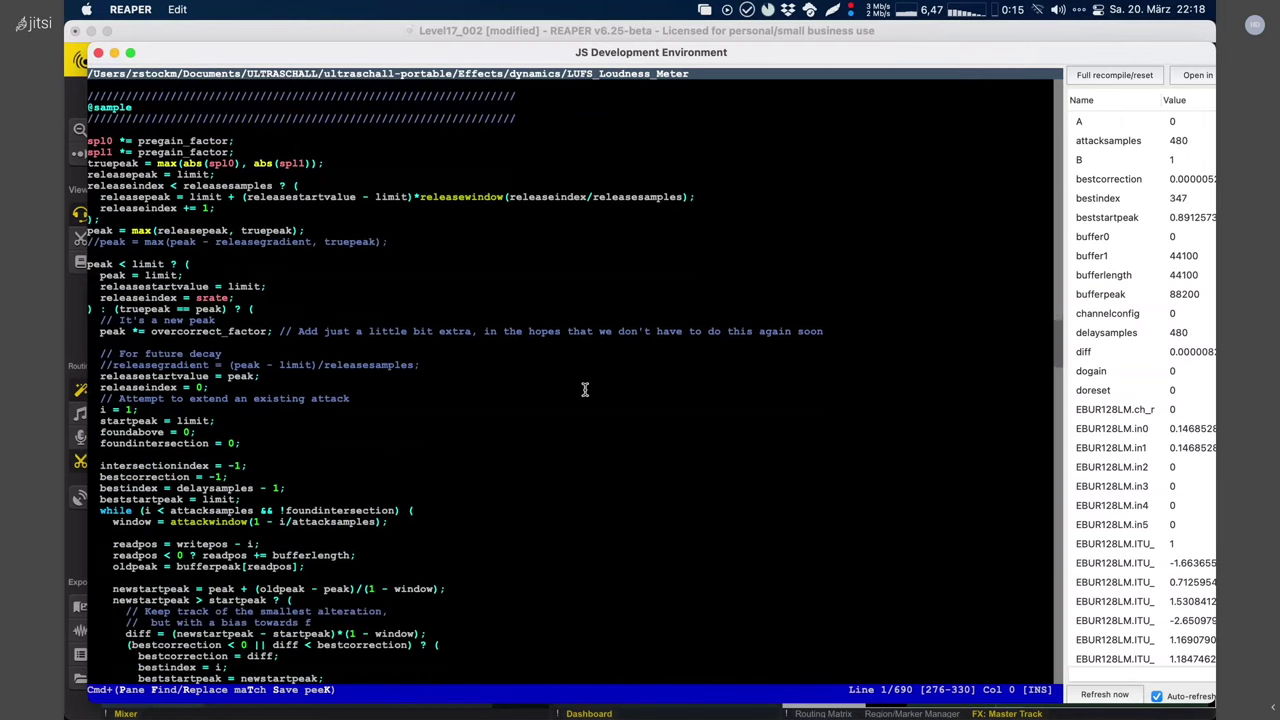
scroll(585, 389, "down", 16)
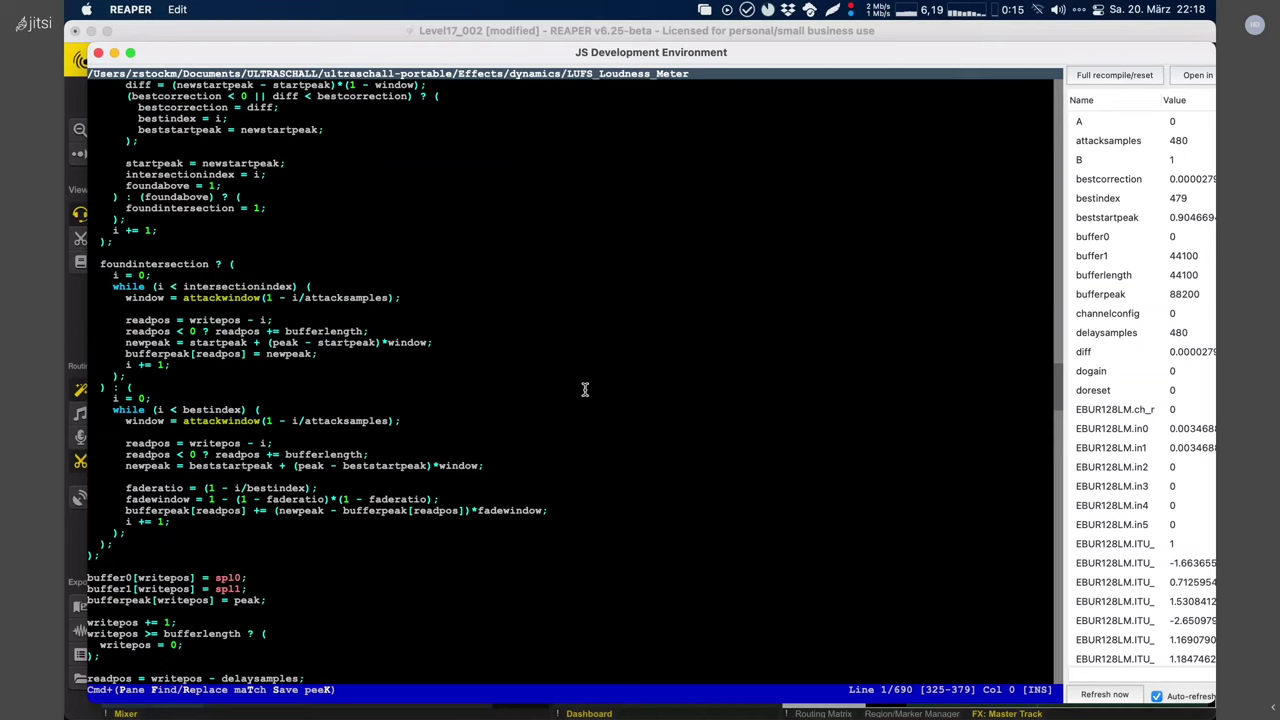
key("super+w")
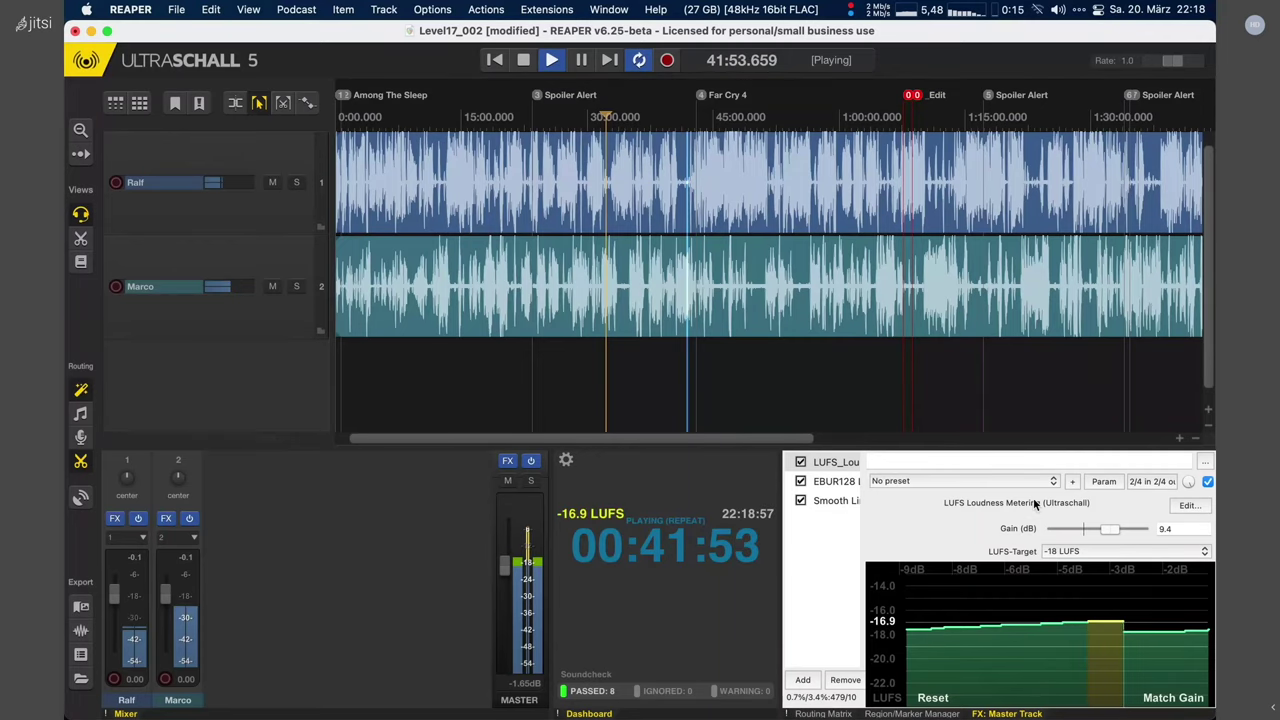
Step: Review the steps of the Ultraschall AMP - Automated Mixing Pipeline workflow without running any, and stop playback
left_click(296, 9)
mouse_move(510, 473)
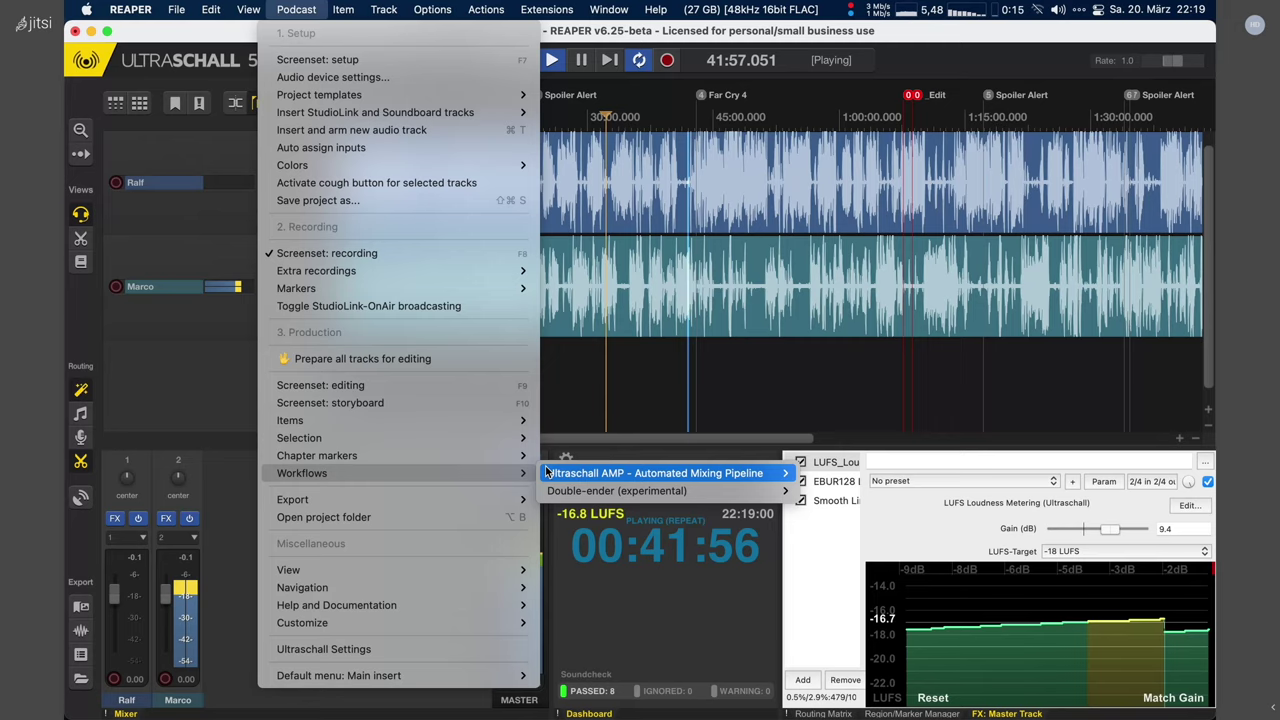
mouse_move(609, 477)
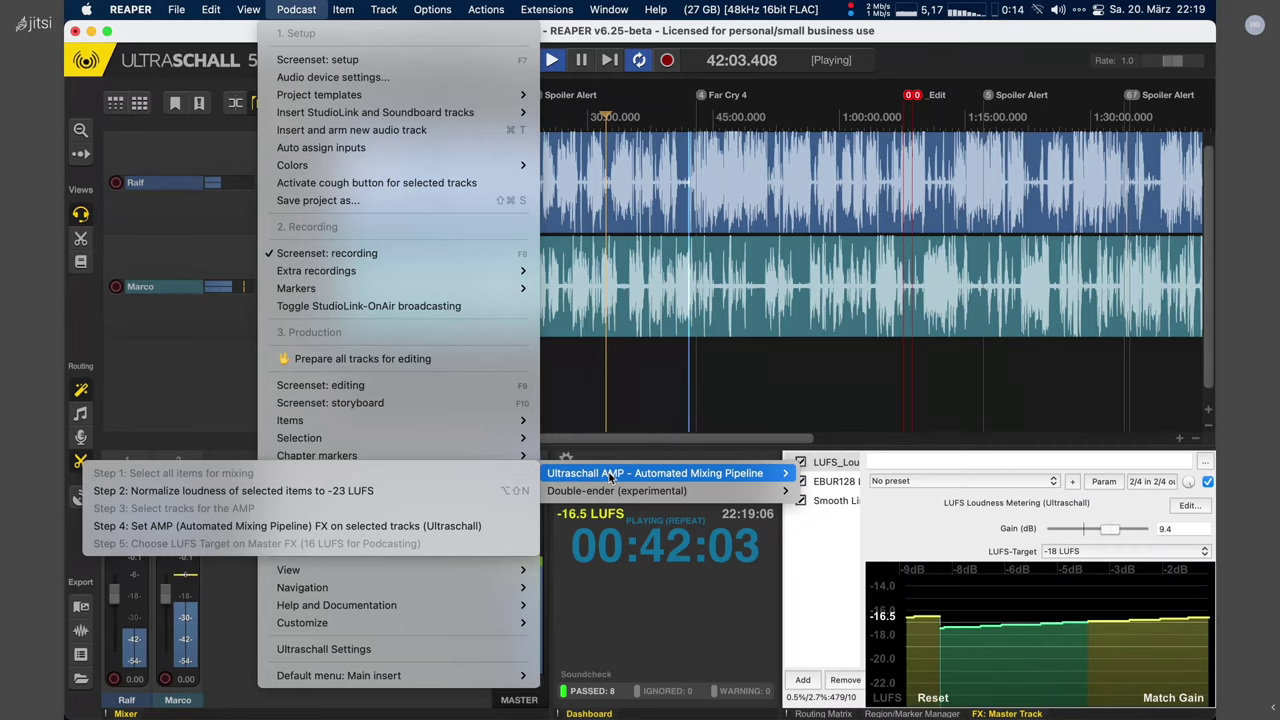
left_click(748, 393)
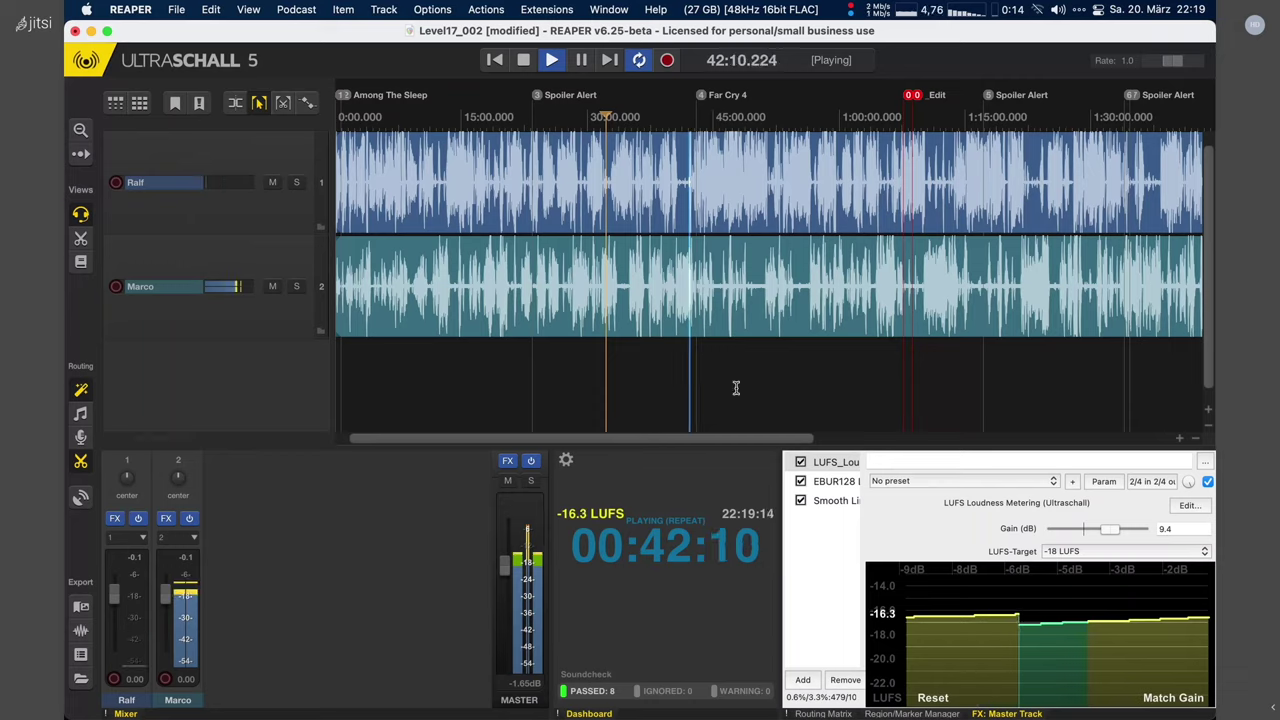
key("space")
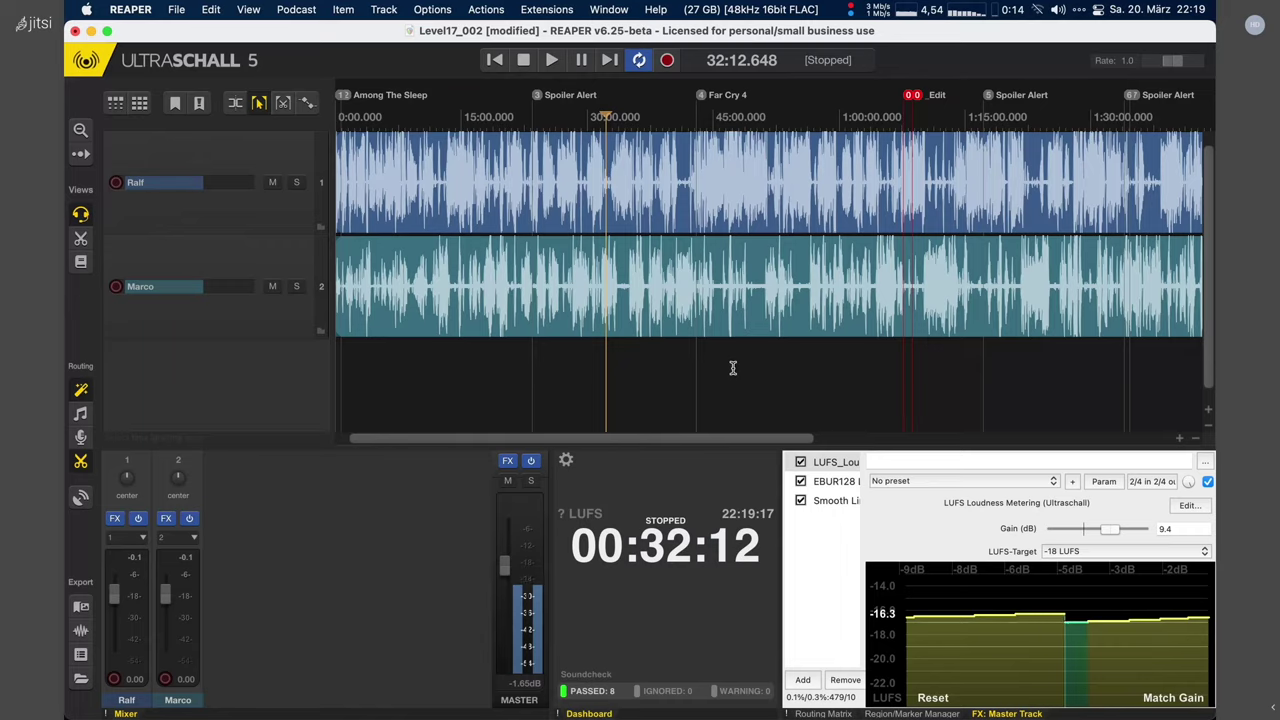